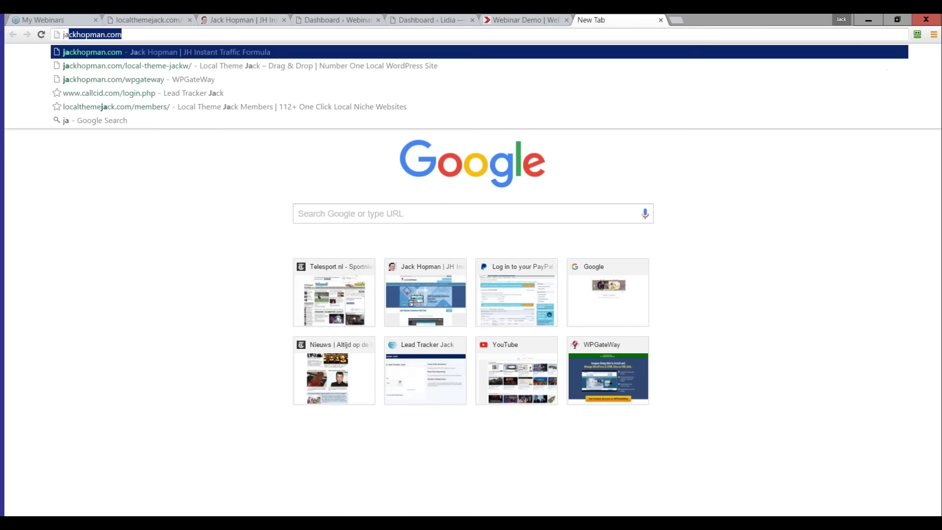
- Load jackhopman.com and scroll the Sales Dynamite page to its 'RE: cairns.itp.com.au Video' email example
{"action": "key", "text": "Return"}
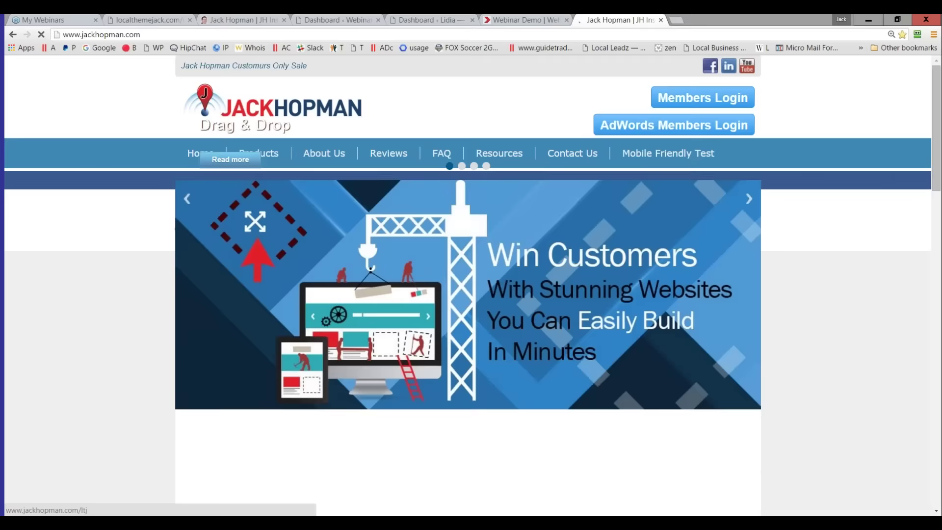
{"action": "scroll", "coordinate": [671, 284], "scroll_direction": "down", "scroll_amount": 15}
{"action": "left_click", "coordinate": [665, 282]}
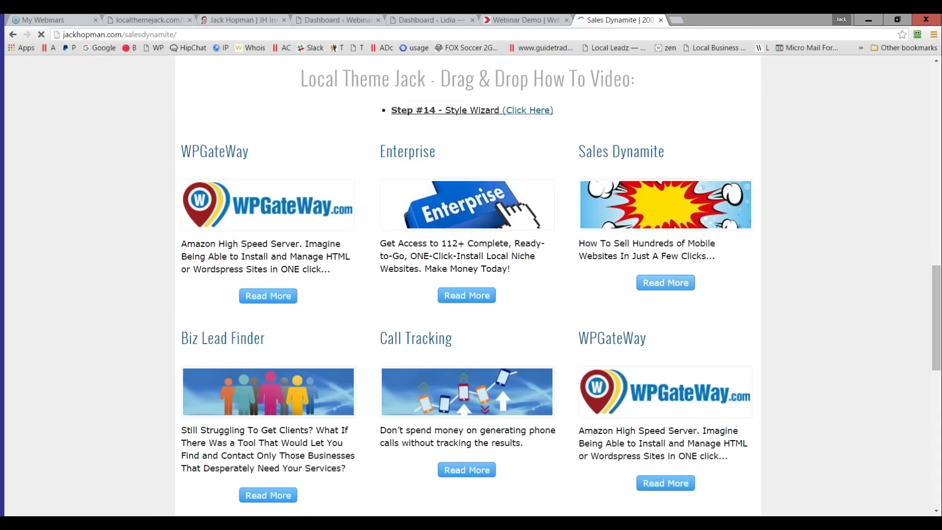
{"action": "scroll", "coordinate": [673, 281], "scroll_direction": "down", "scroll_amount": 20}
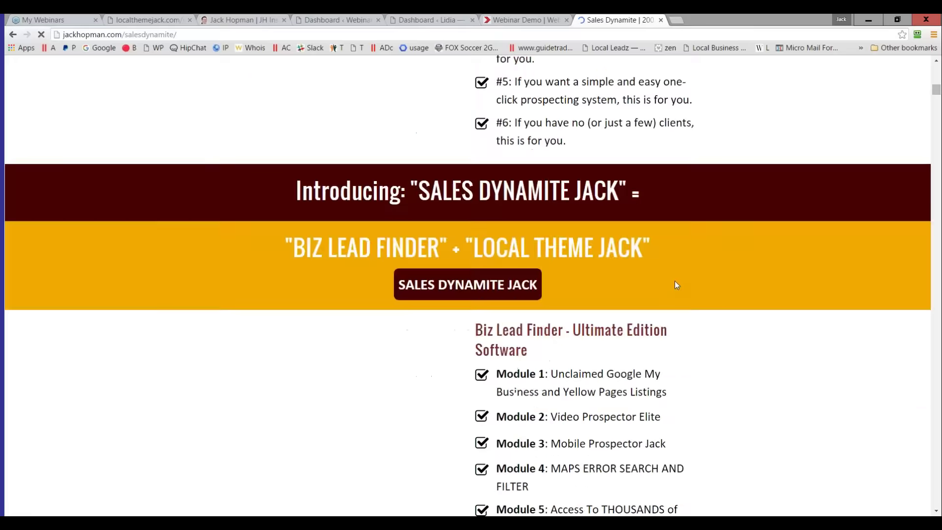
{"action": "scroll", "coordinate": [675, 279], "scroll_direction": "down", "scroll_amount": 20}
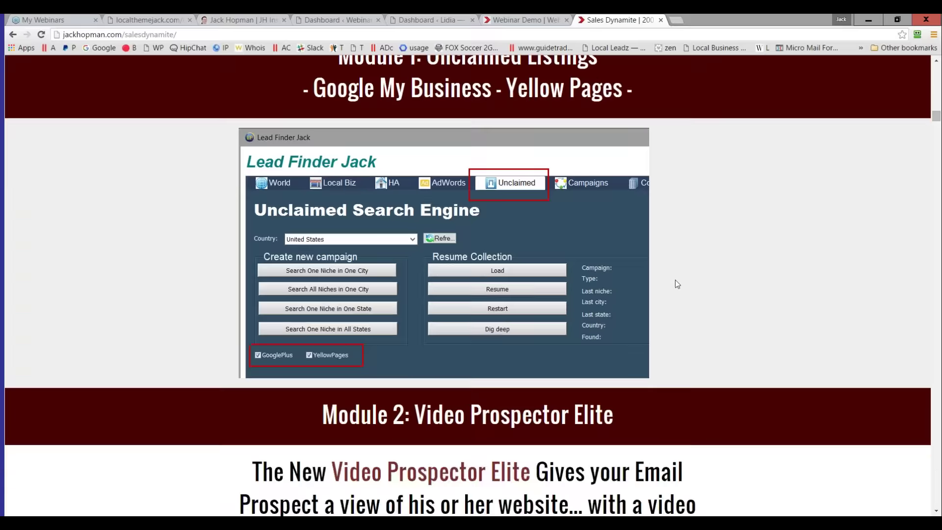
{"action": "scroll", "coordinate": [676, 279], "scroll_direction": "down", "scroll_amount": 9}
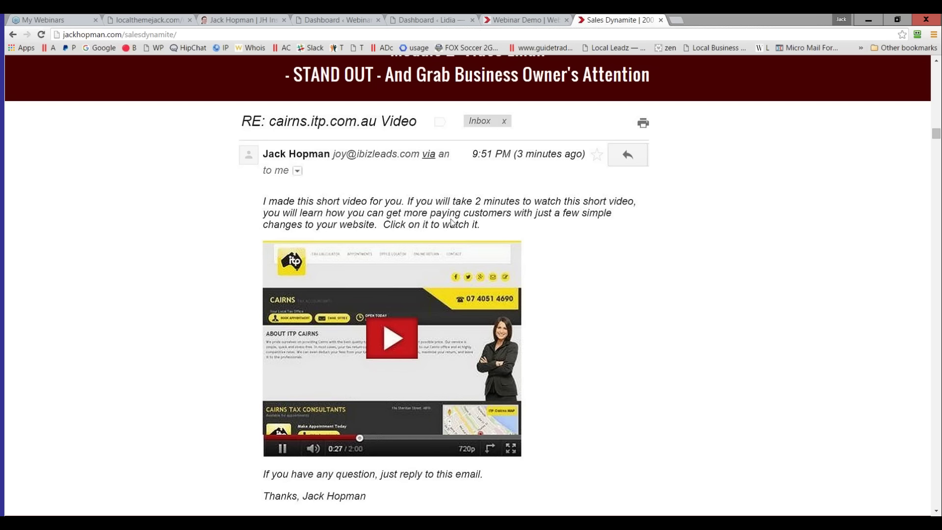
- Browse the Lead Generation demo at localthemejack.com/webdemo2, ending back at the top of the page
{"action": "left_click", "coordinate": [528, 22]}
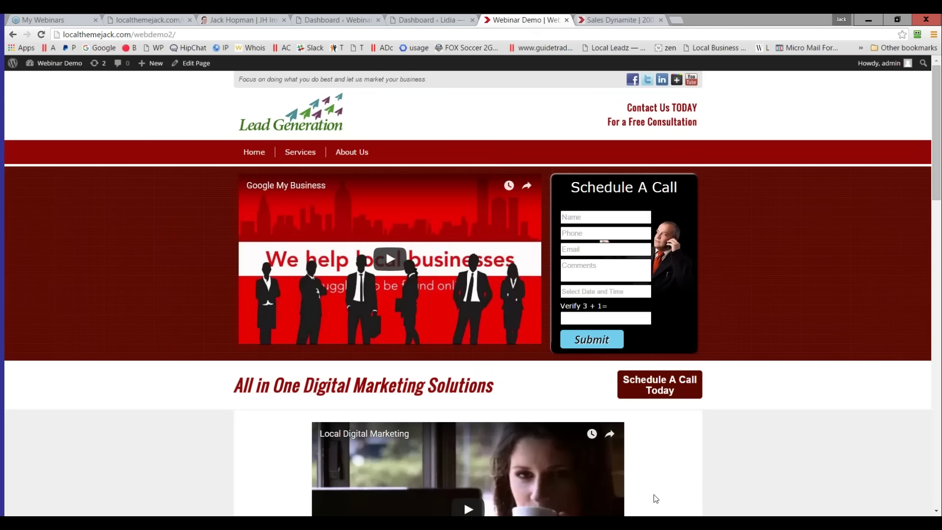
{"action": "scroll", "coordinate": [656, 499], "scroll_direction": "down", "scroll_amount": 1}
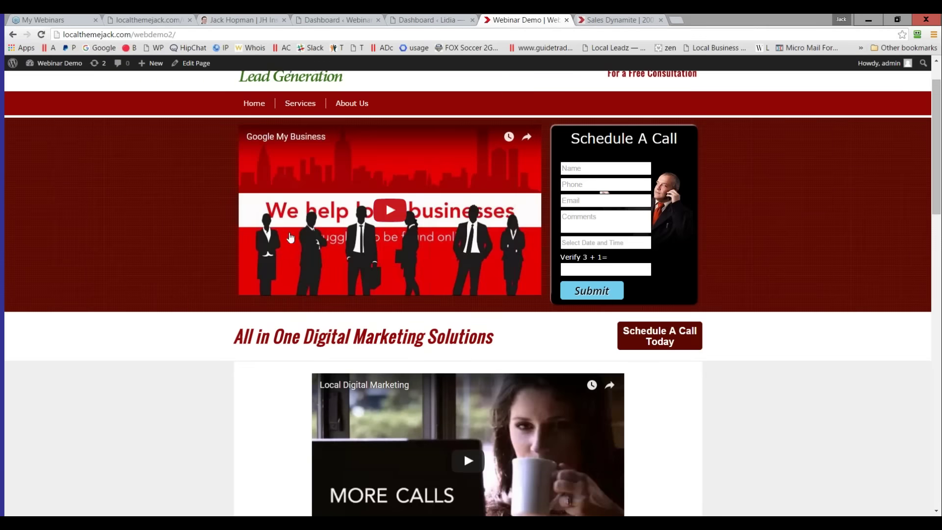
{"action": "scroll", "coordinate": [371, 314], "scroll_direction": "down", "scroll_amount": 7}
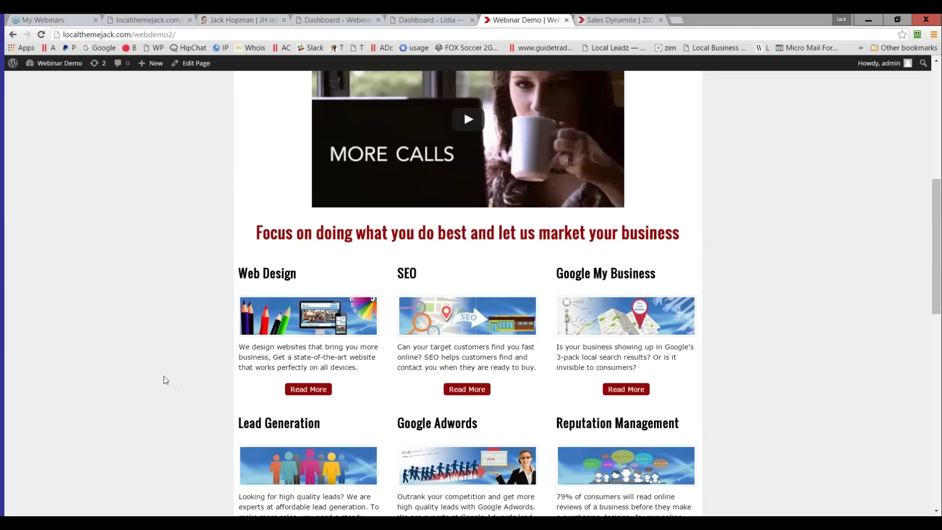
{"action": "scroll", "coordinate": [147, 360], "scroll_direction": "up", "scroll_amount": 3}
{"action": "scroll", "coordinate": [147, 354], "scroll_direction": "up", "scroll_amount": 4}
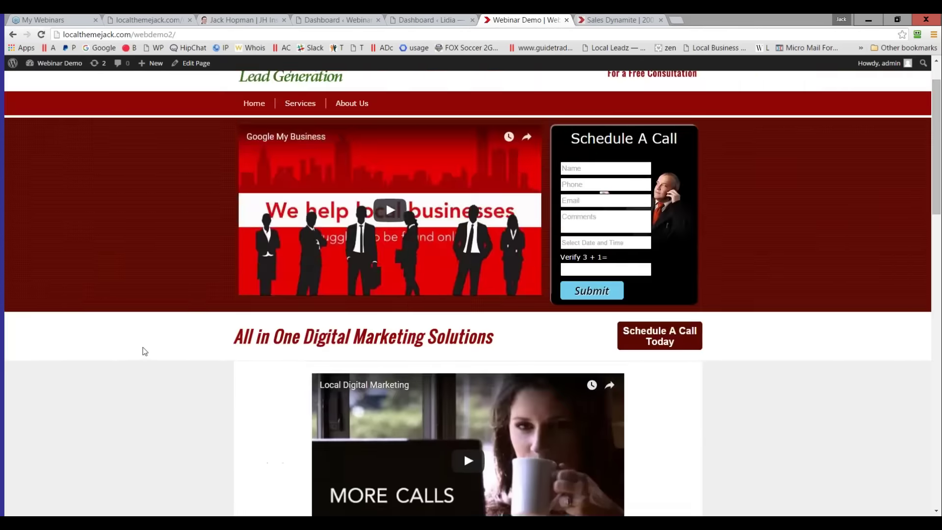
{"action": "scroll", "coordinate": [215, 380], "scroll_direction": "down", "scroll_amount": 11}
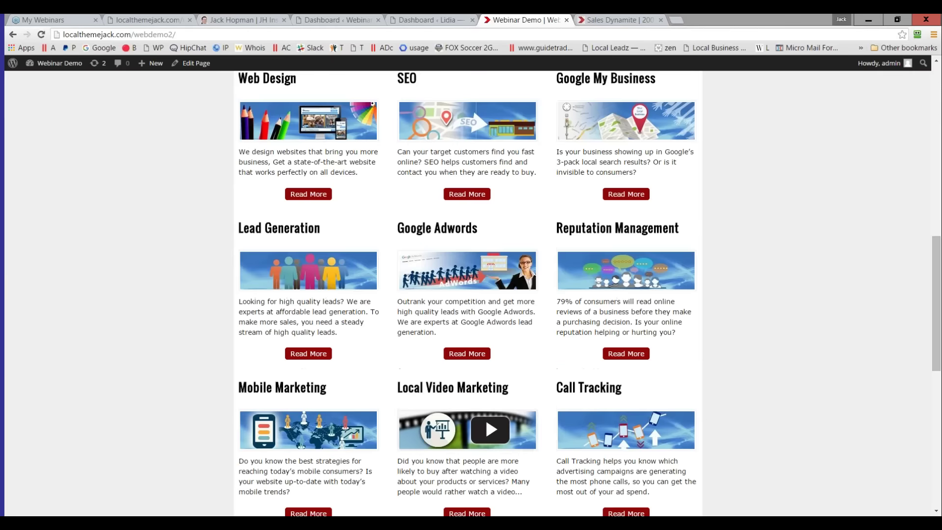
{"action": "scroll", "coordinate": [241, 305], "scroll_direction": "up", "scroll_amount": 2}
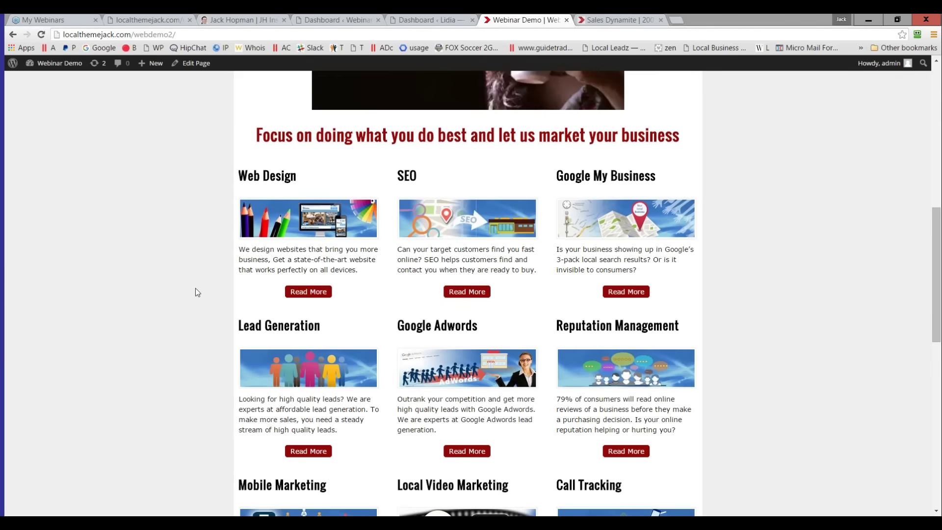
{"action": "scroll", "coordinate": [195, 288], "scroll_direction": "up", "scroll_amount": 10}
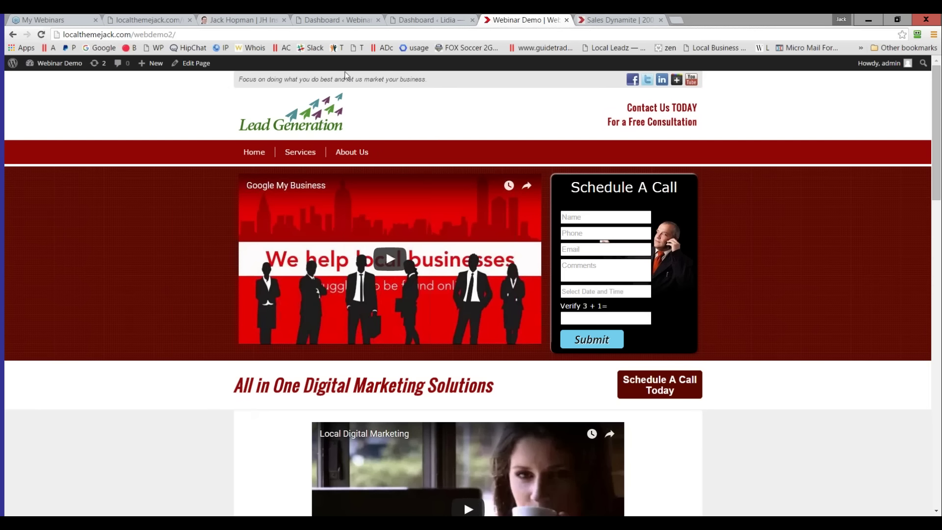
- Open the ThemeJack Installer from the demo site's dashboard and leave Theme Type at Enterprise
{"action": "left_click", "coordinate": [330, 22]}
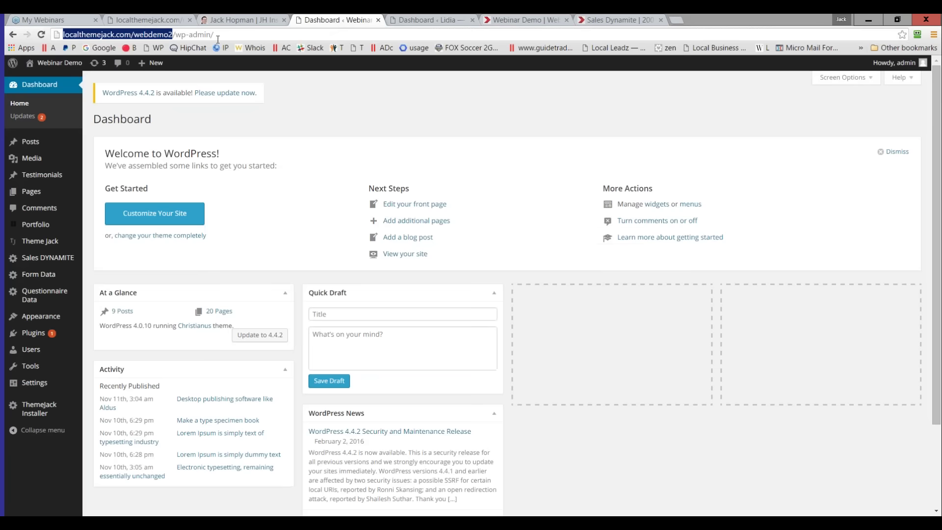
{"action": "left_click", "coordinate": [33, 416]}
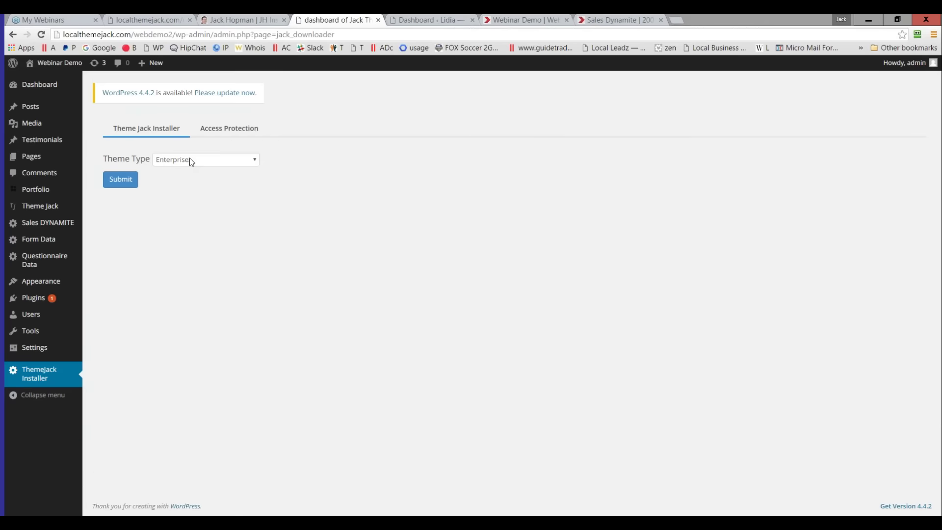
{"action": "left_click", "coordinate": [191, 161]}
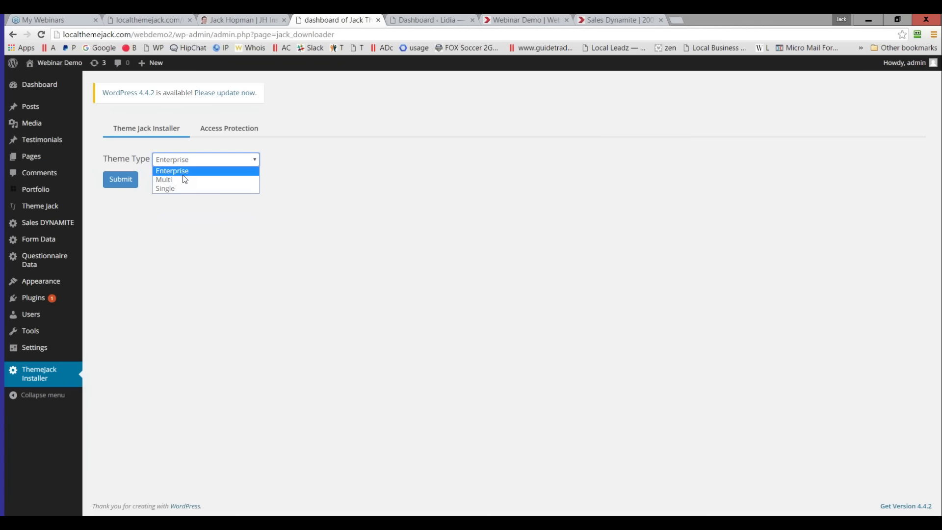
{"action": "left_click", "coordinate": [185, 176]}
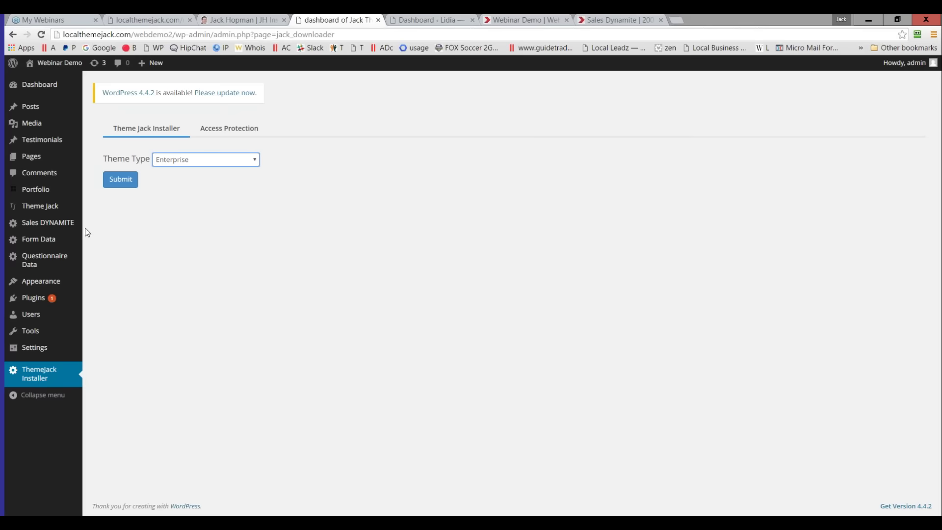
- Import the 6 - Video Prospector Theme niche in Theme Jack Settings and reload the demo site
{"action": "left_click", "coordinate": [30, 207]}
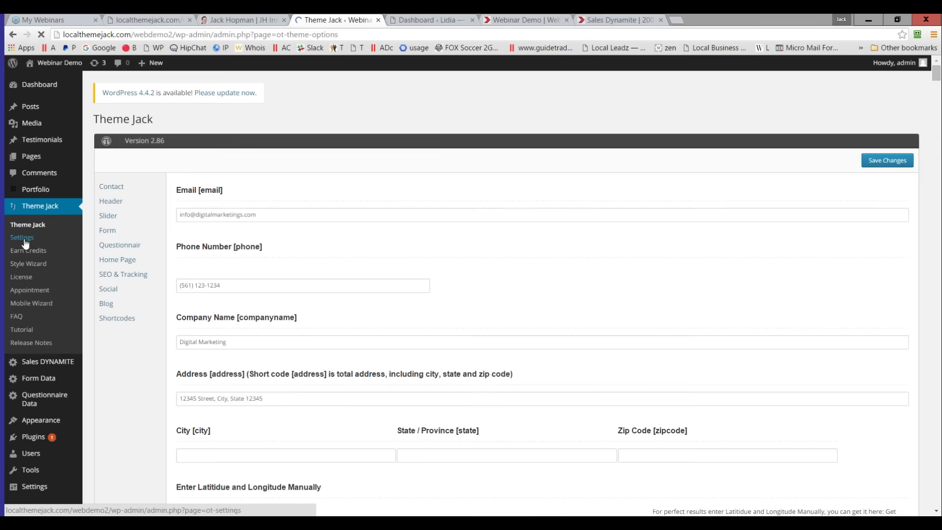
{"action": "left_click", "coordinate": [24, 239]}
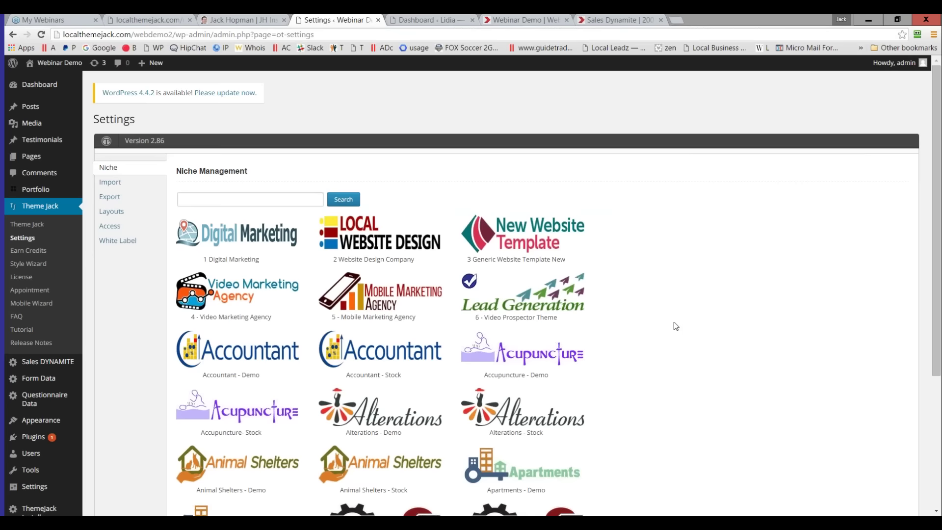
{"action": "scroll", "coordinate": [676, 327], "scroll_direction": "down", "scroll_amount": 4}
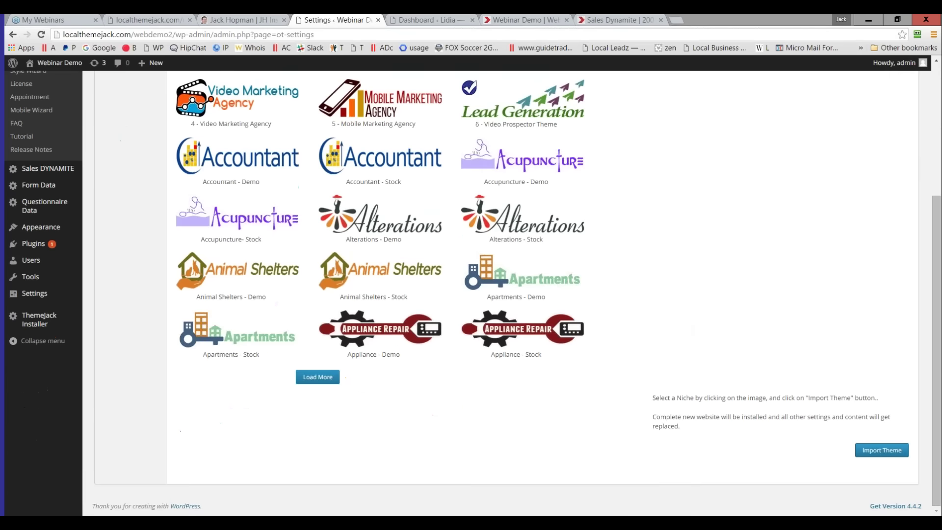
{"action": "left_click", "coordinate": [882, 455]}
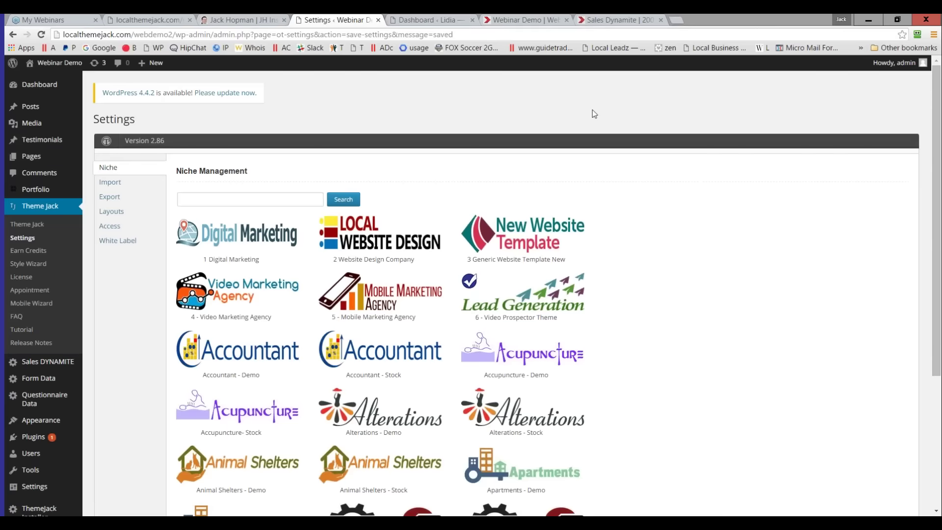
{"action": "left_click", "coordinate": [524, 20]}
{"action": "left_click", "coordinate": [41, 35]}
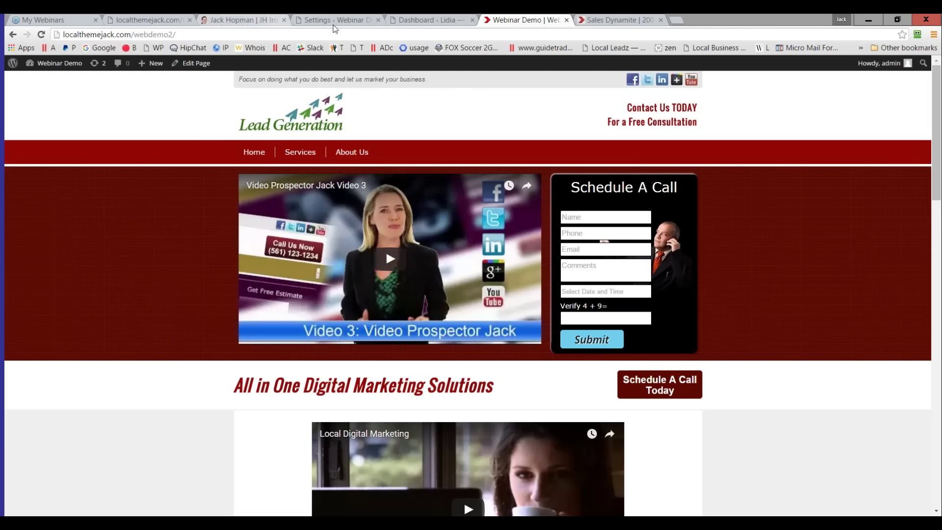
- On the members' Video Prospector Jack page, select the Video 1 – USA Female YouTube link
{"action": "left_click", "coordinate": [155, 22]}
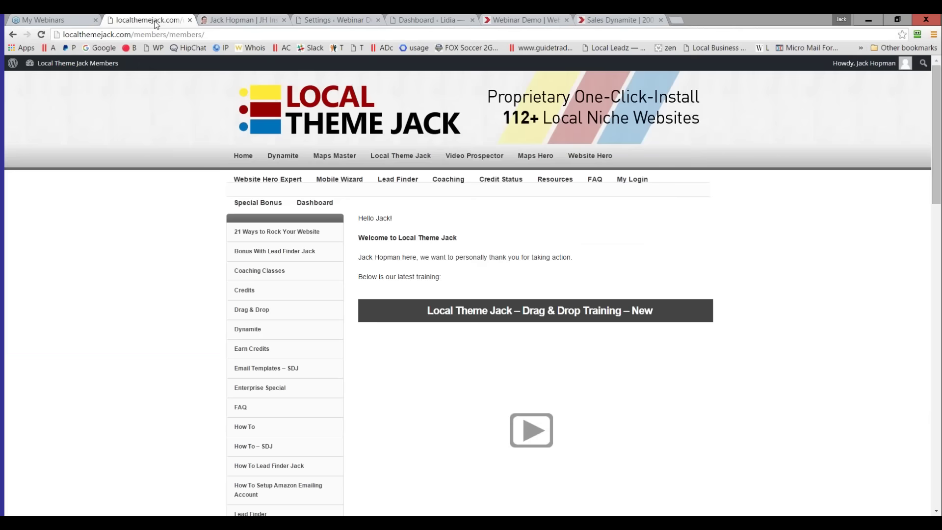
{"action": "left_click", "coordinate": [473, 157]}
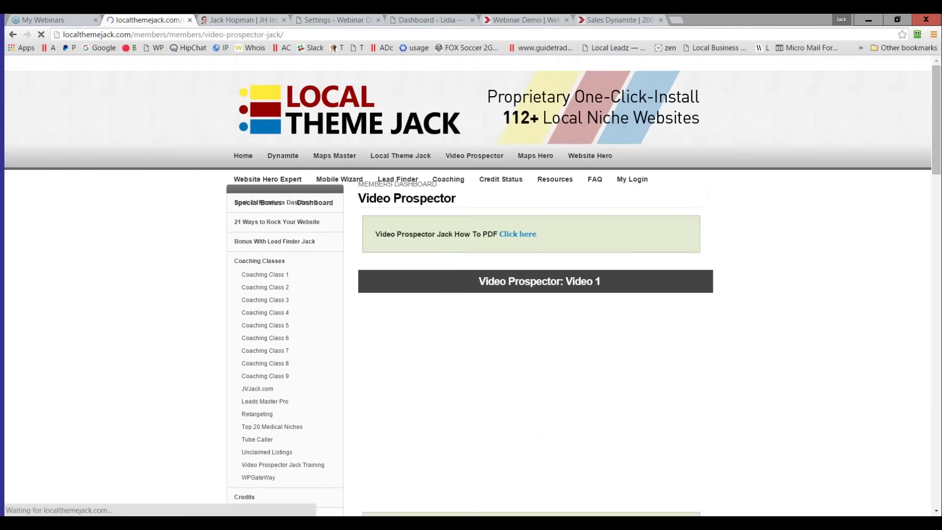
{"action": "scroll", "coordinate": [469, 316], "scroll_direction": "down", "scroll_amount": 5}
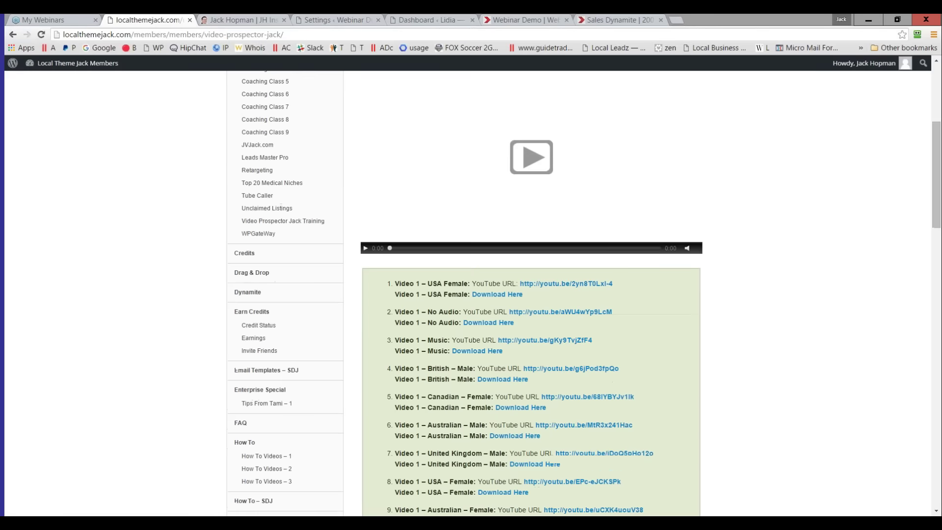
{"action": "left_click_drag", "start_coordinate": [432, 283], "coordinate": [446, 283]}
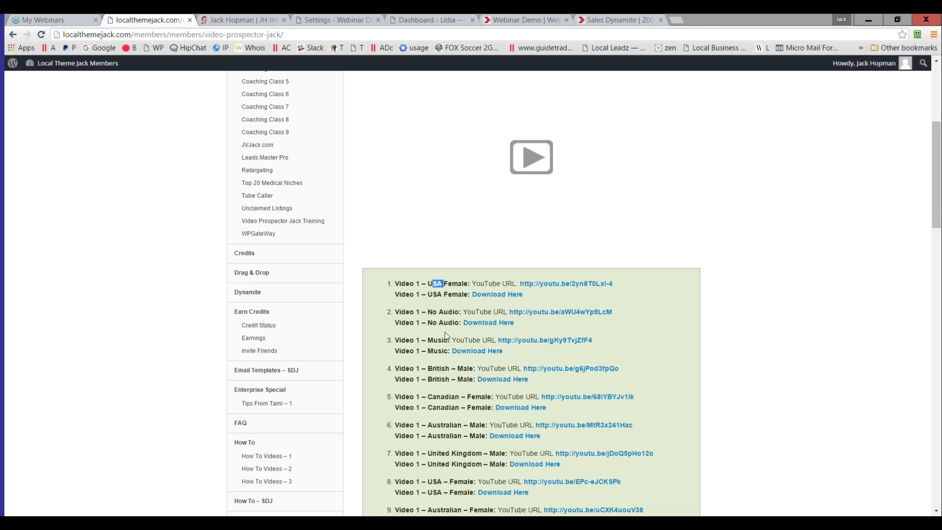
{"action": "left_click_drag", "start_coordinate": [617, 288], "coordinate": [521, 288]}
{"action": "key", "text": "ctrl+c"}
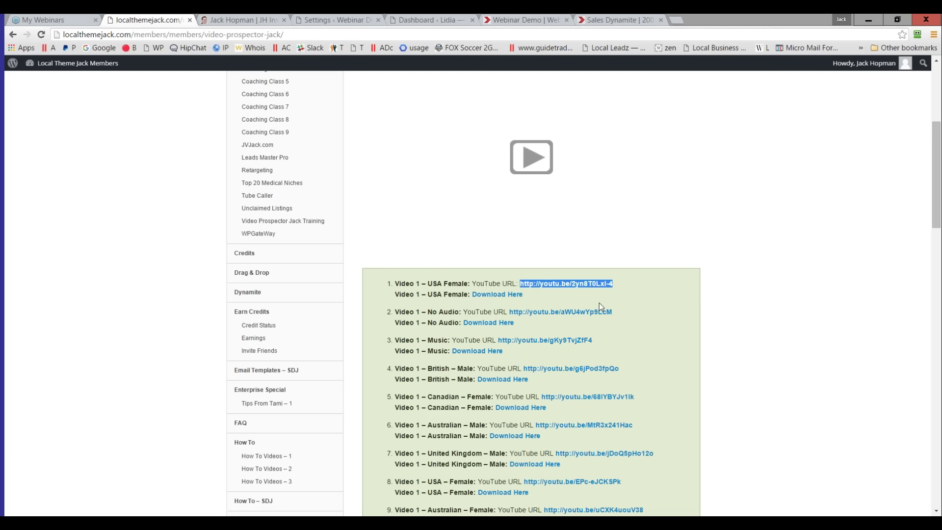
{"action": "mouse_move", "coordinate": [632, 234]}
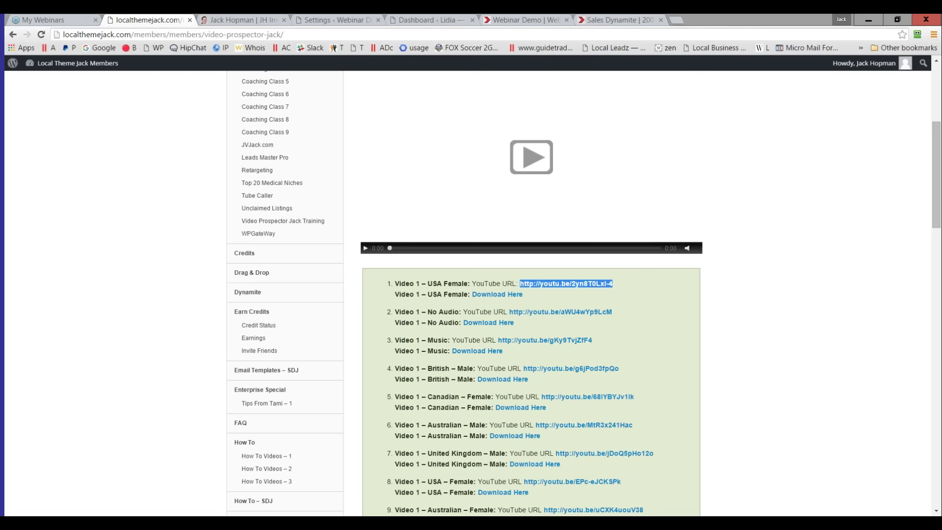
- Replace the Theme Jack slider Video URL with the copied youtu.be link and save the options
{"action": "left_click", "coordinate": [331, 20]}
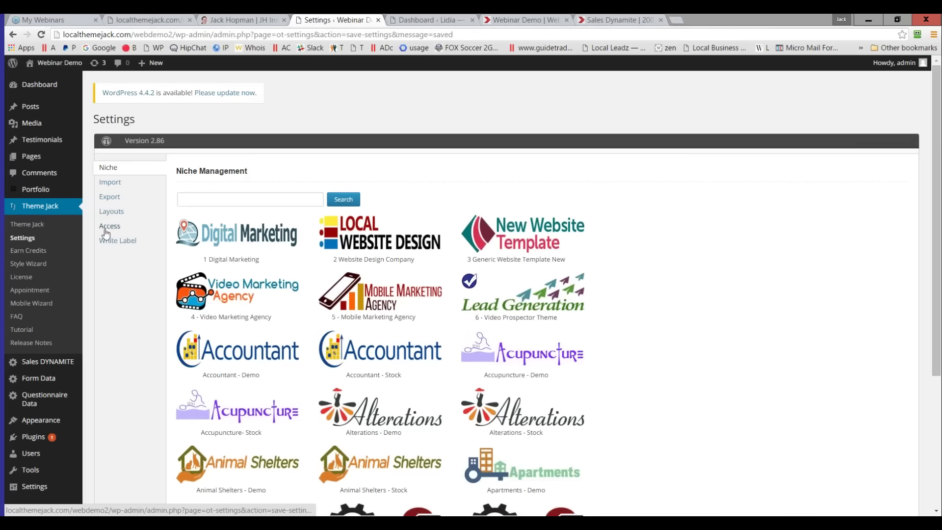
{"action": "left_click", "coordinate": [30, 230]}
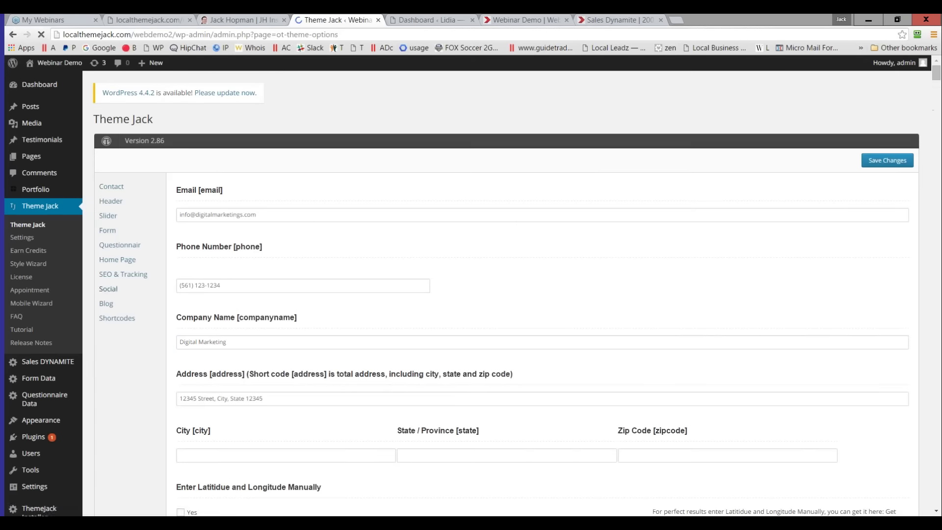
{"action": "left_click", "coordinate": [108, 215]}
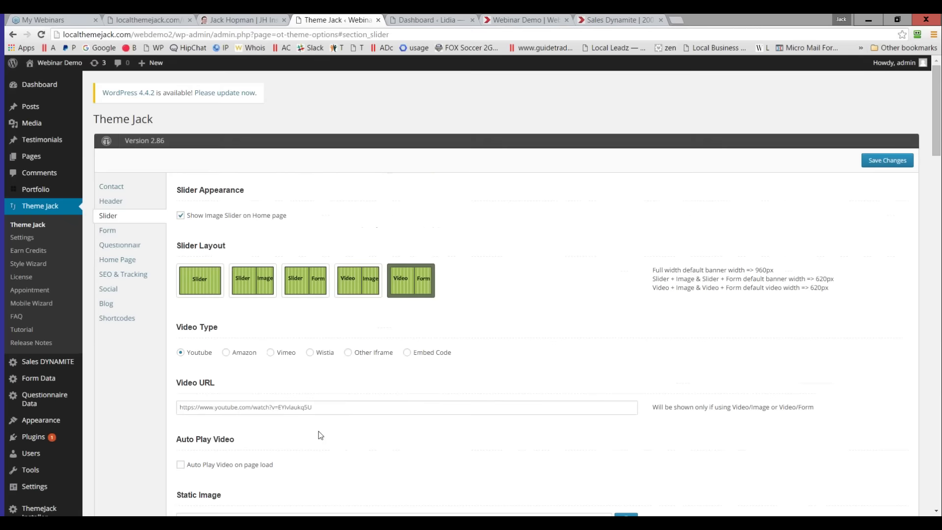
{"action": "left_click_drag", "start_coordinate": [355, 409], "coordinate": [124, 396]}
{"action": "key", "text": "ctrl+v"}
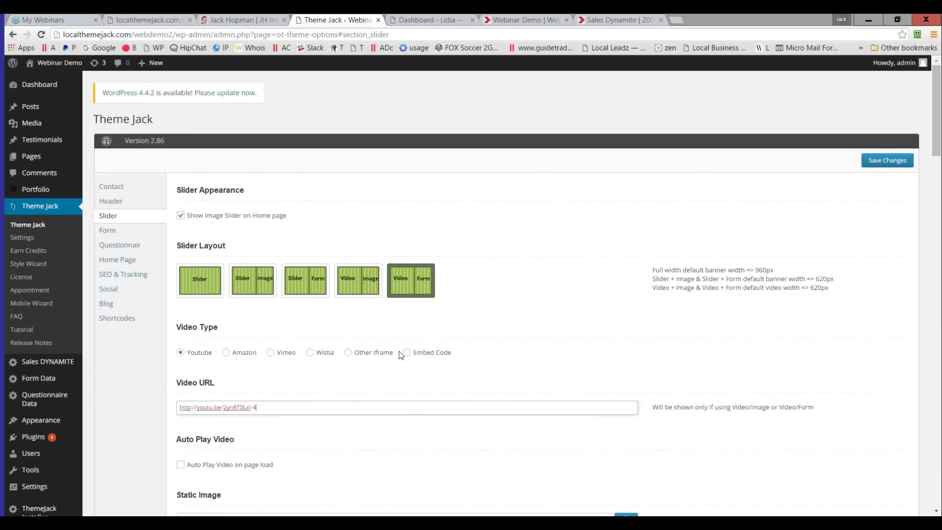
{"action": "left_click", "coordinate": [886, 160]}
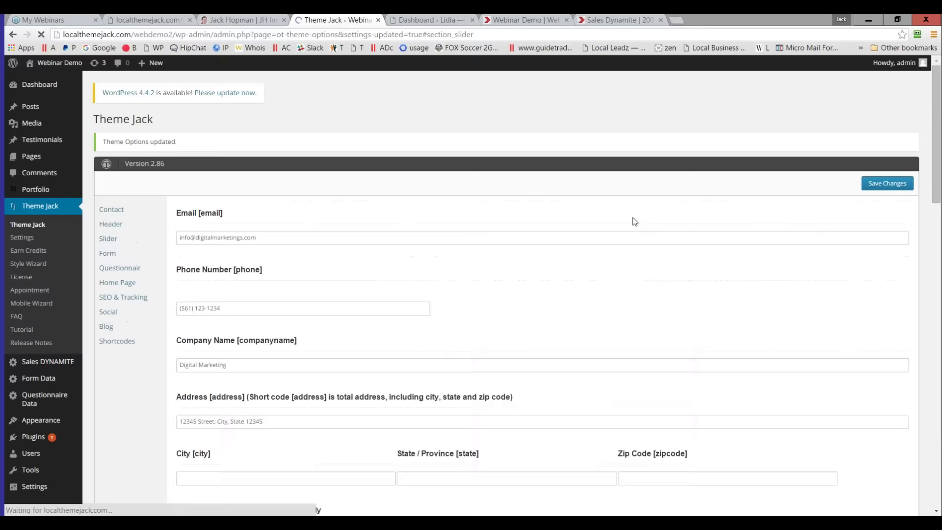
- Reload the demo page to show the new slider video and review Theme Jack's contact settings
{"action": "left_click", "coordinate": [522, 20]}
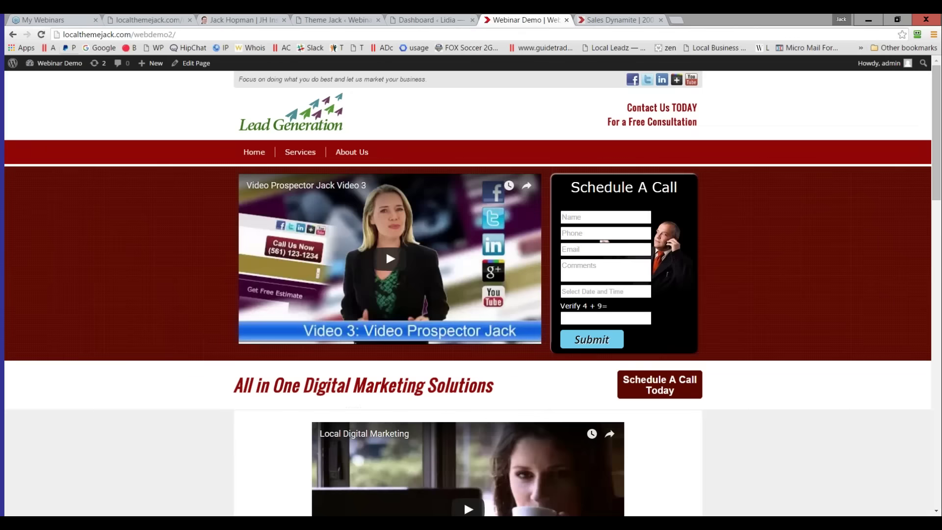
{"action": "left_click", "coordinate": [41, 35]}
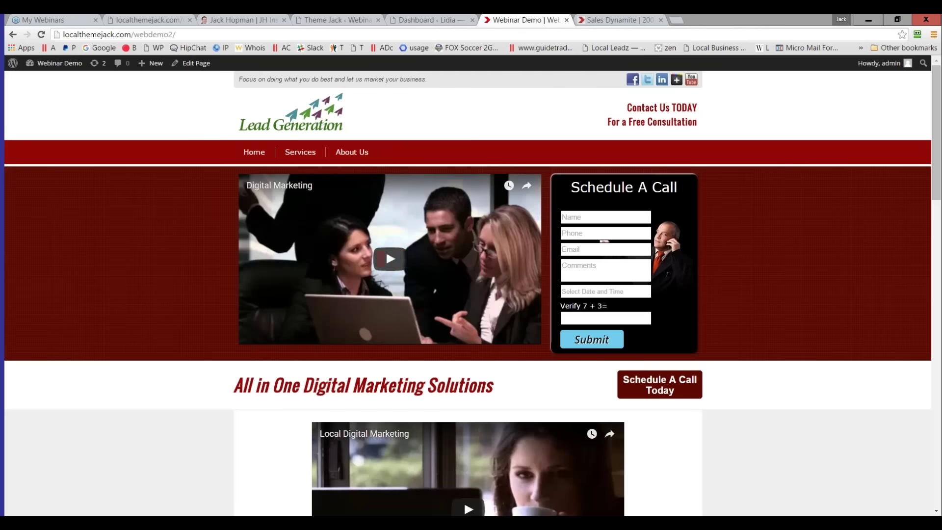
{"action": "left_click", "coordinate": [332, 21]}
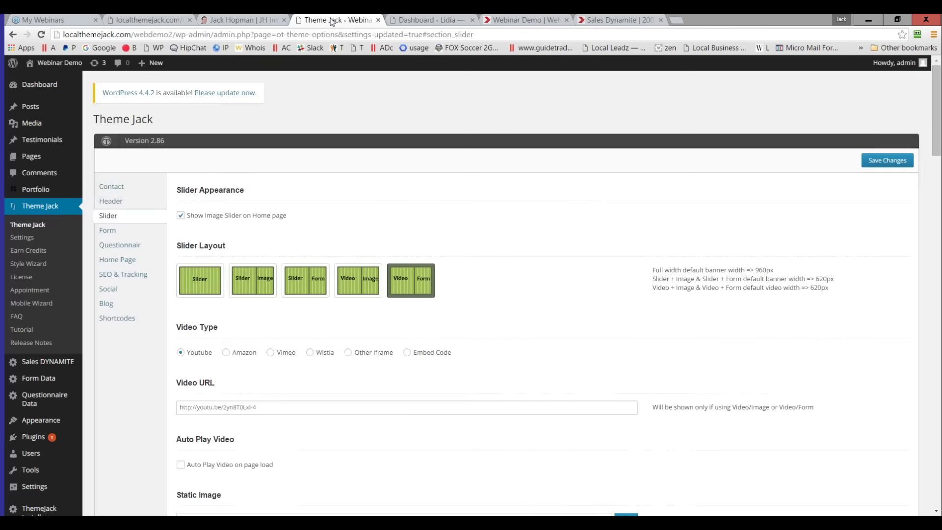
{"action": "left_click", "coordinate": [111, 186]}
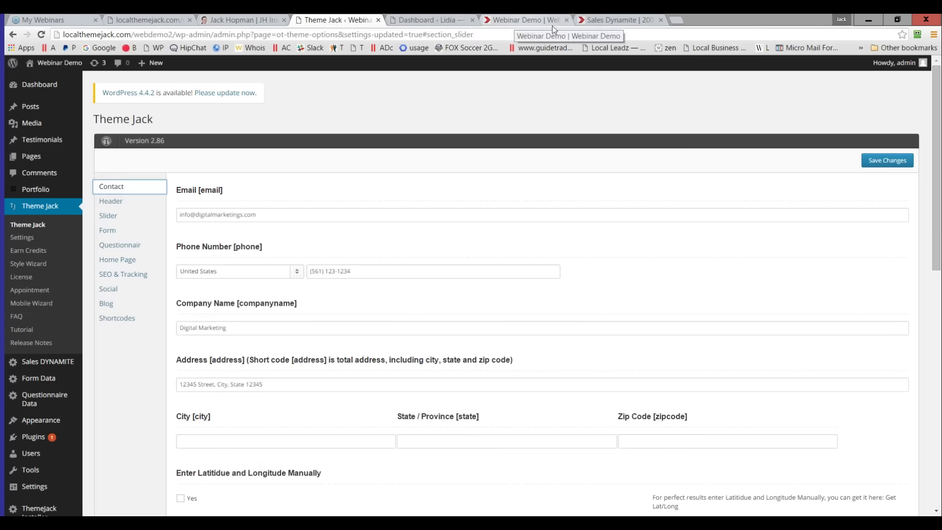
- Check the Sales Dynamite page, then return to the Lead Generation demo and select its web address
{"action": "left_click", "coordinate": [609, 21]}
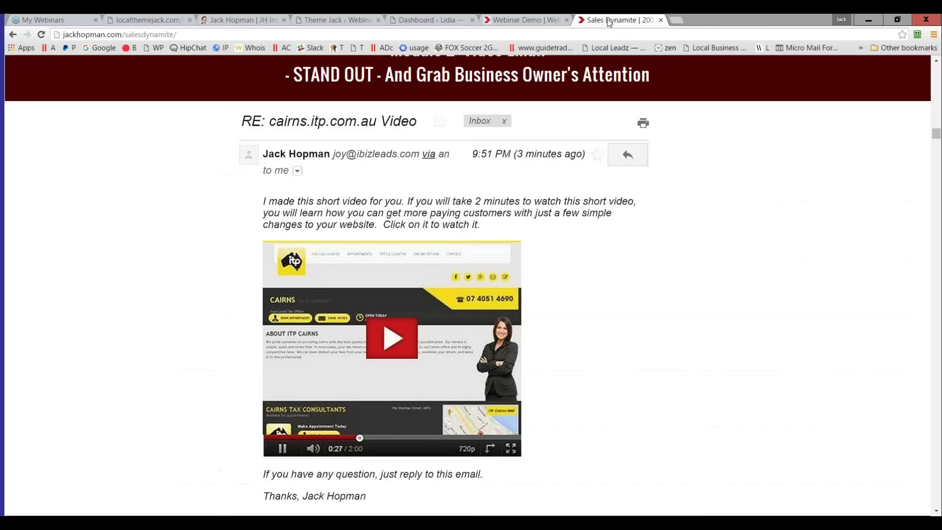
{"action": "left_click", "coordinate": [535, 21]}
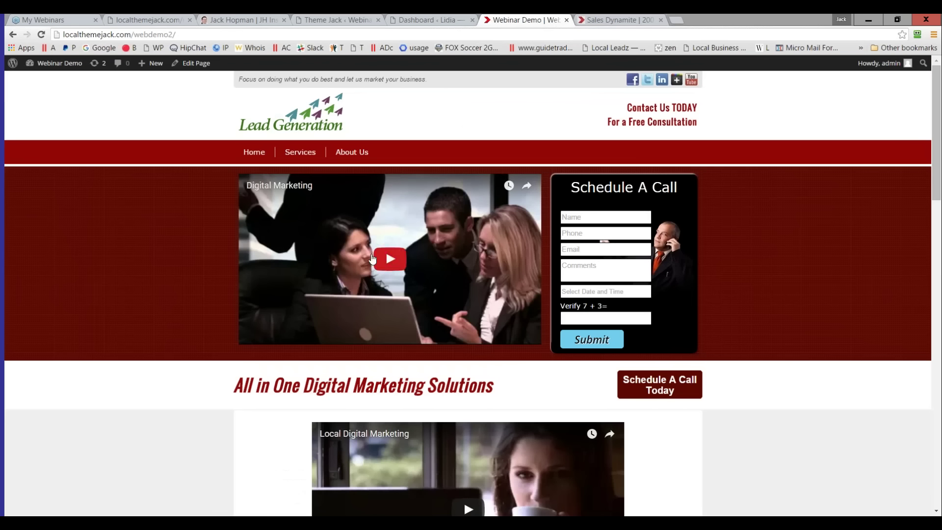
{"action": "left_click", "coordinate": [119, 36]}
{"action": "key", "text": "ctrl+c"}
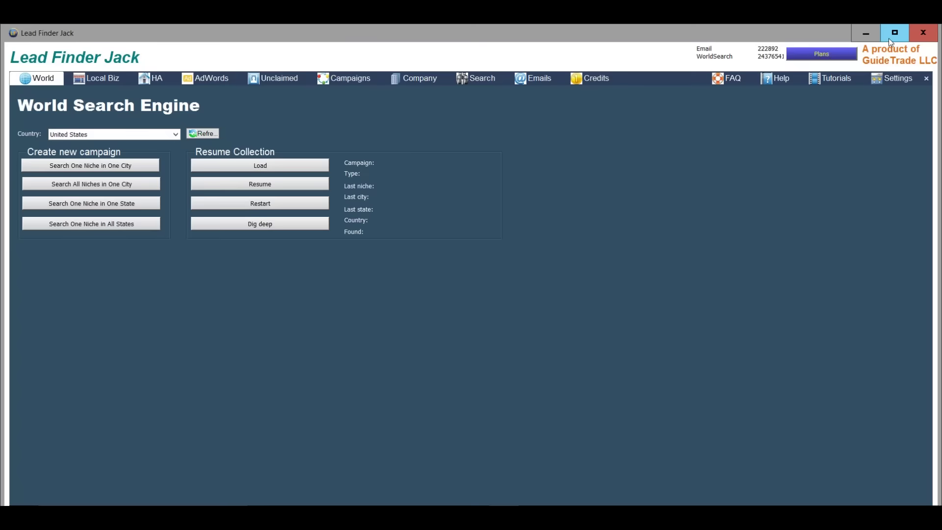
- Maximize Lead Finder Jack and remove the Video Prospector Jack and Mobile Prospector Jack (version 1) email templates
{"action": "left_click", "coordinate": [888, 40]}
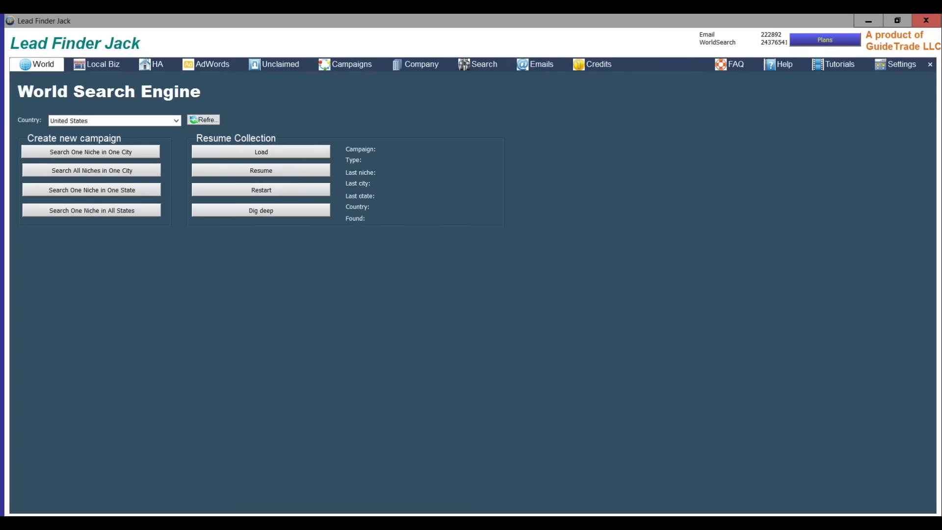
{"action": "left_click", "coordinate": [536, 69]}
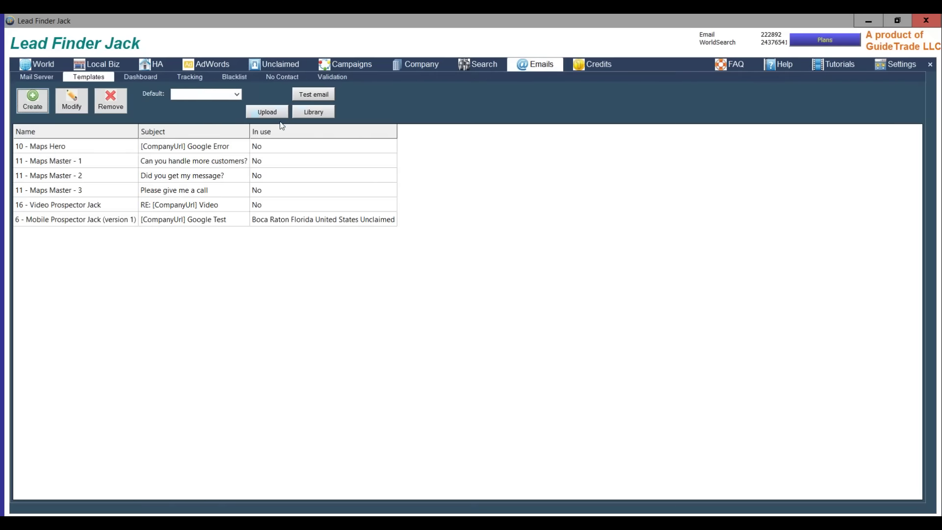
{"action": "left_click", "coordinate": [45, 206]}
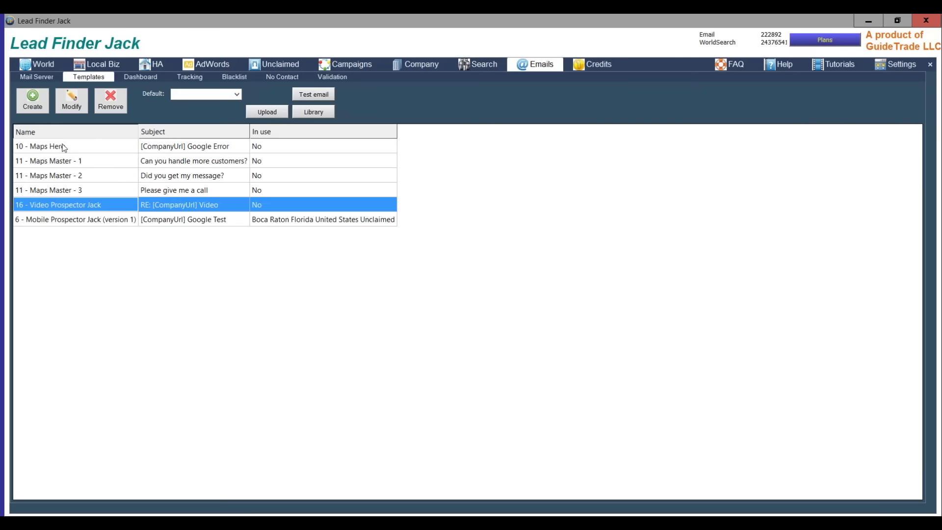
{"action": "left_click", "coordinate": [111, 100]}
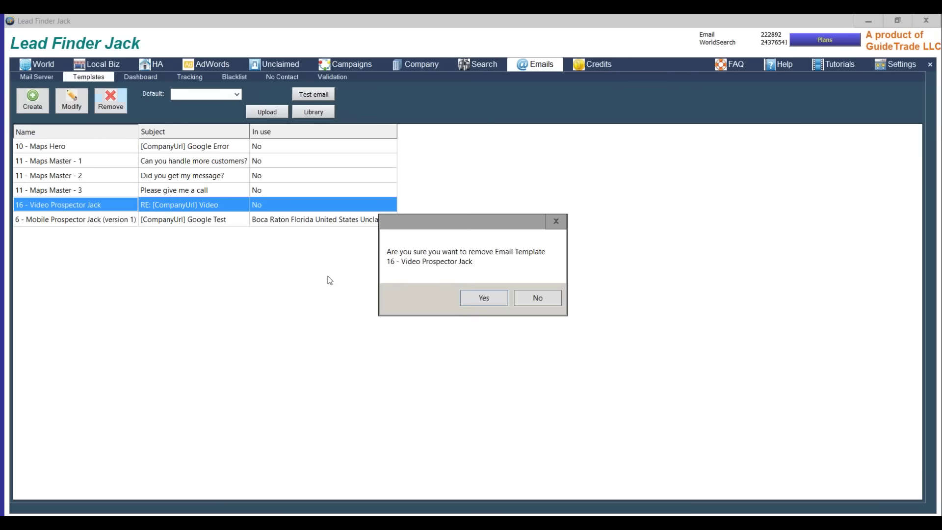
{"action": "left_click", "coordinate": [487, 301]}
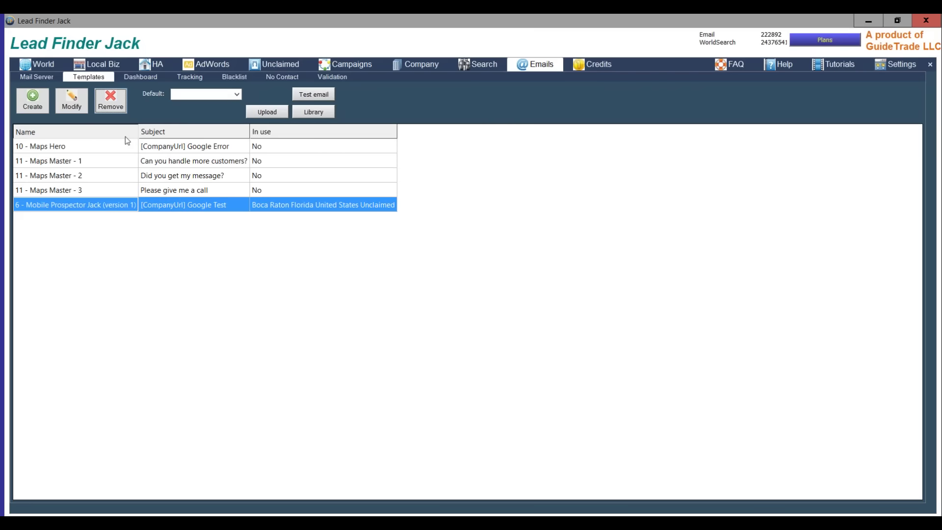
{"action": "left_click", "coordinate": [110, 100]}
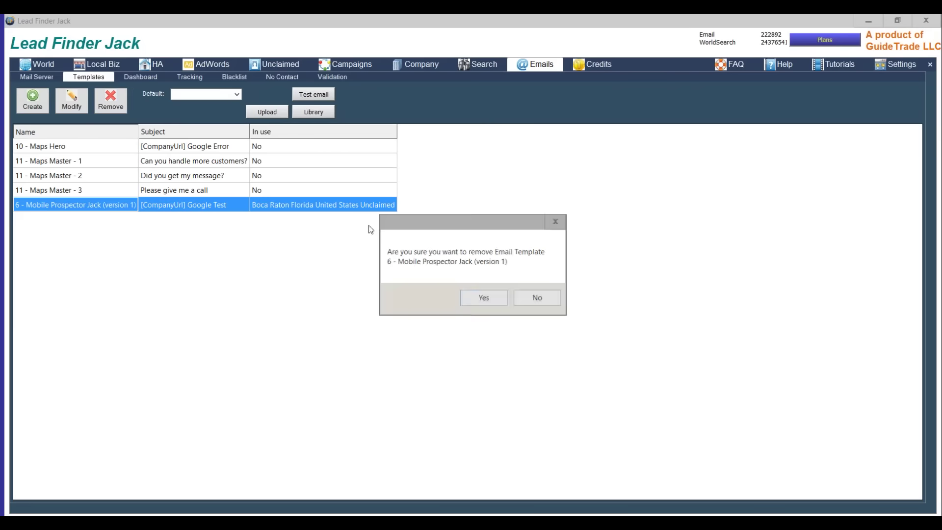
{"action": "left_click", "coordinate": [477, 297]}
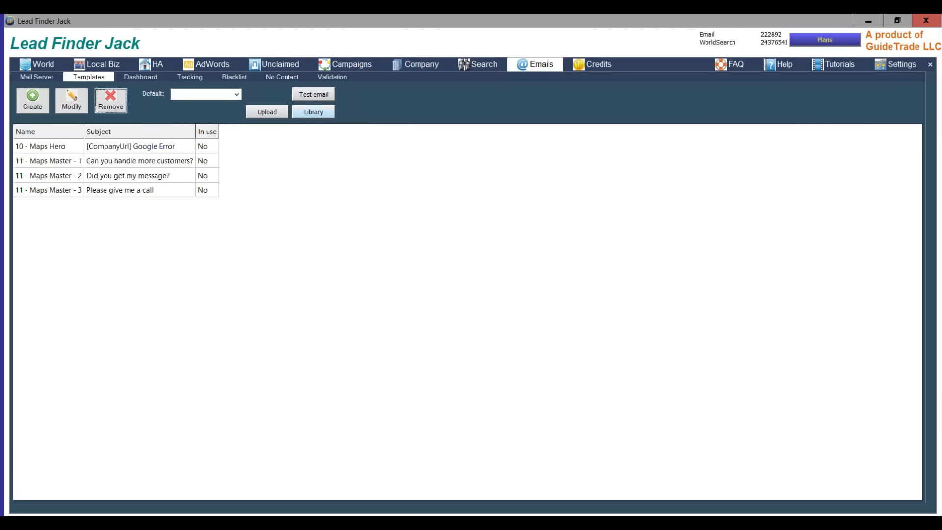
- Download 16 - Video Prospector Jack from the template library and select it
{"action": "left_click", "coordinate": [313, 111]}
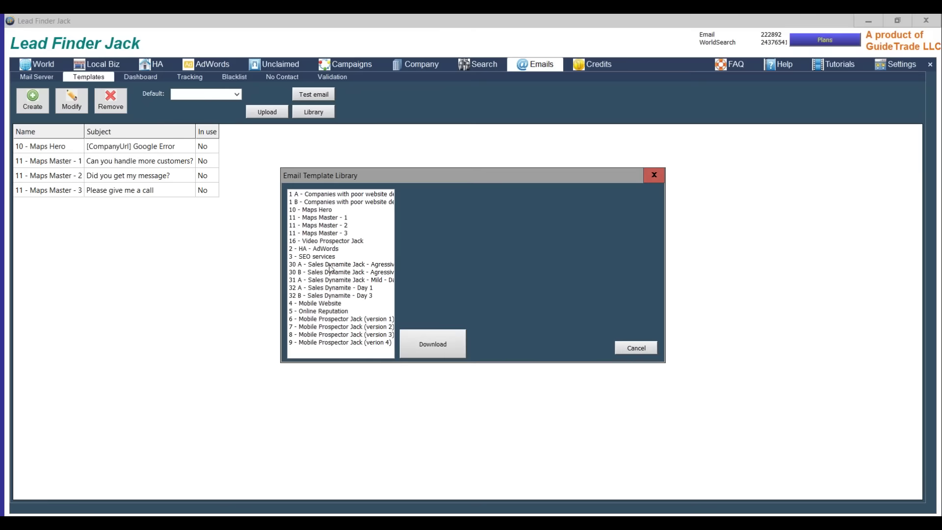
{"action": "left_click", "coordinate": [332, 241]}
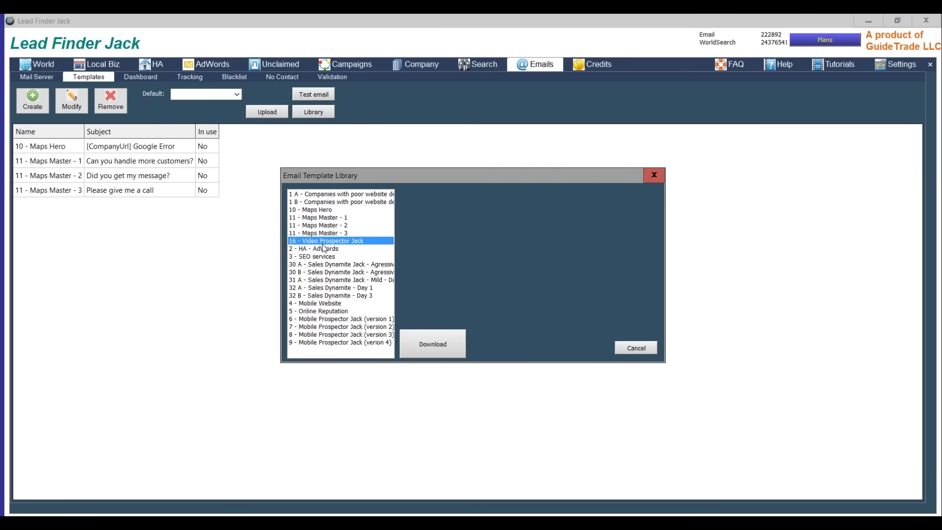
{"action": "left_click", "coordinate": [447, 344]}
{"action": "left_click", "coordinate": [71, 206]}
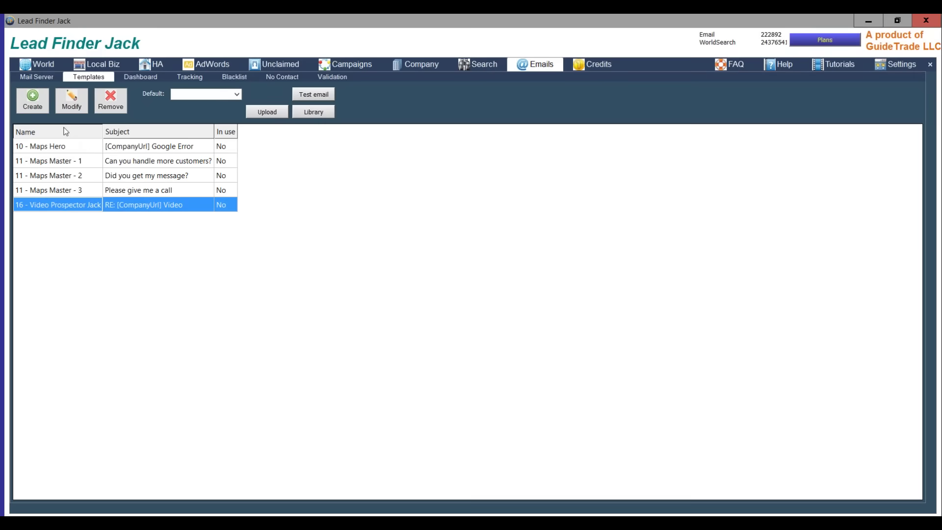
- Edit the Video Prospector Jack template and delete its '{-- insert Video Token here --}' line
{"action": "left_click", "coordinate": [72, 100]}
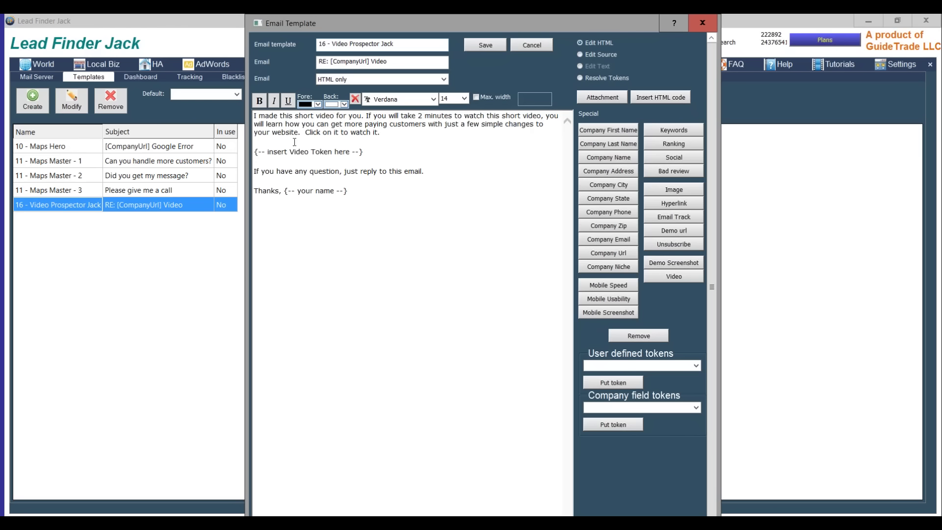
{"action": "triple_click", "coordinate": [259, 149]}
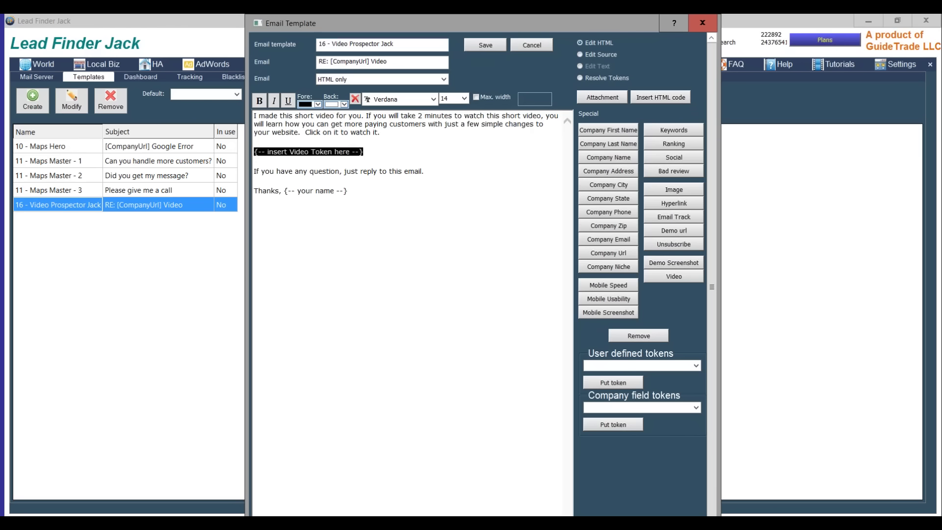
{"action": "key", "text": "Delete"}
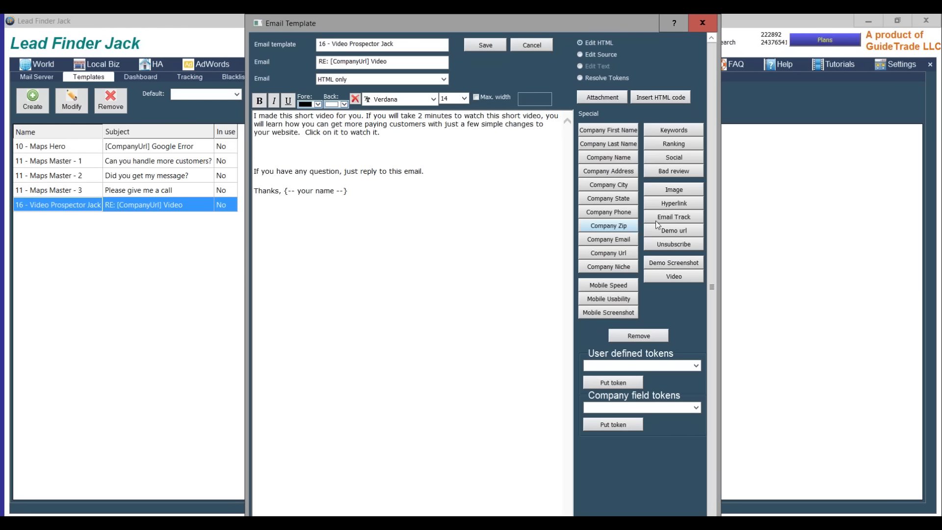
{"action": "left_click", "coordinate": [666, 277]}
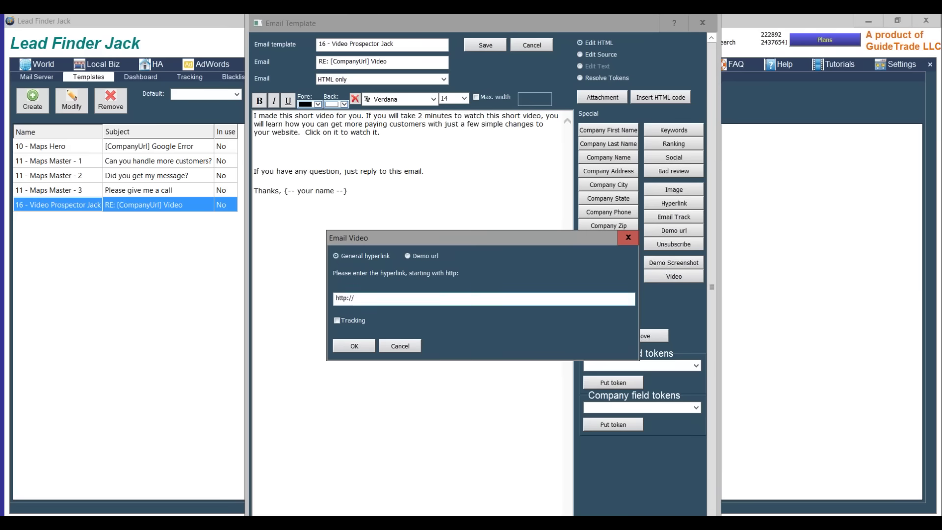
{"action": "left_click_drag", "start_coordinate": [376, 297], "coordinate": [324, 295]}
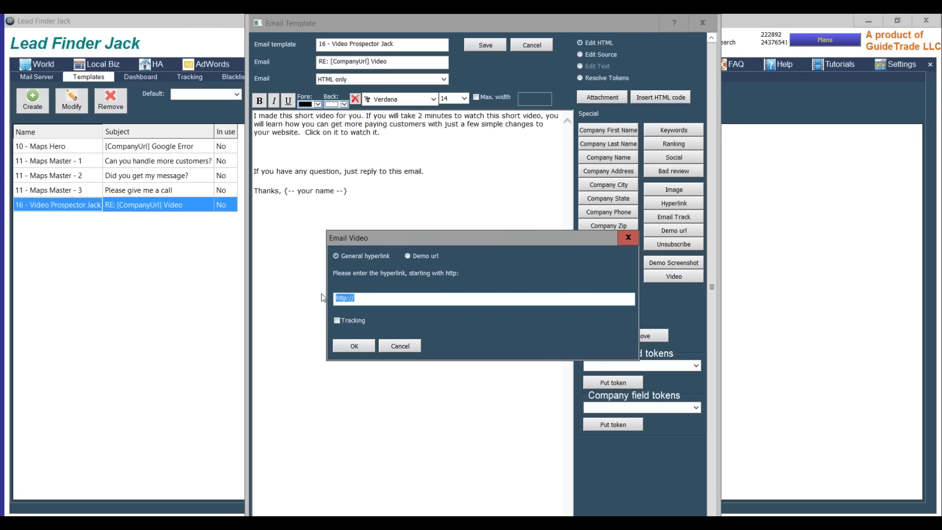
{"action": "type", "text": "http://youtu.be/2yn8T0LxI-4"}
{"action": "double_click", "coordinate": [386, 298]}
{"action": "key", "text": "Delete"}
{"action": "key", "text": "ctrl+v"}
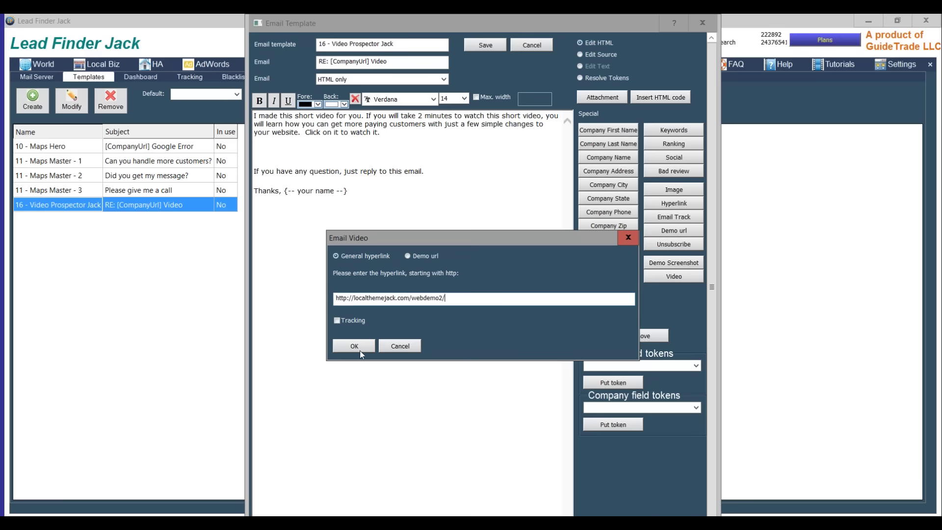
{"action": "left_click", "coordinate": [354, 346]}
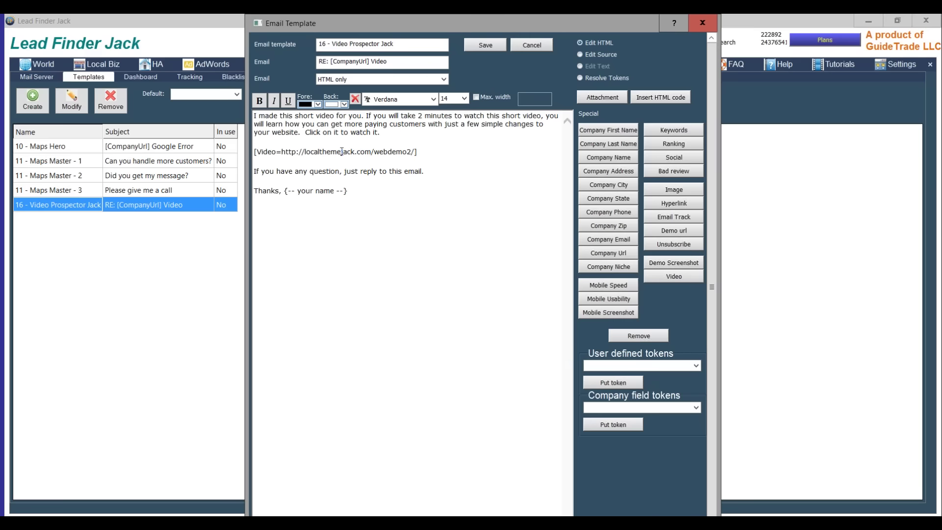
{"action": "left_click", "coordinate": [358, 192]}
- Replace the '{-- your name --}' placeholder with the sender's name and phone number, then save the template
{"action": "key", "text": "BackSpace"}
{"action": "key", "text": "BackSpace"}
{"action": "key", "text": "BackSpace"}
{"action": "key", "text": "BackSpace"}
{"action": "key", "text": "BackSpace"}
{"action": "key", "text": "BackSpace"}
{"action": "key", "text": "BackSpace"}
{"action": "key", "text": "BackSpace"}
{"action": "key", "text": "BackSpace"}
{"action": "key", "text": "BackSpace"}
{"action": "key", "text": "BackSpace"}
{"action": "key", "text": "BackSpace"}
{"action": "key", "text": "BackSpace"}
{"action": "key", "text": "BackSpace"}
{"action": "key", "text": "BackSpace"}
{"action": "key", "text": "BackSpace"}
{"action": "key", "text": "BackSpace"}
{"action": "key", "text": "BackSpace"}
{"action": "type", "text": "jack Hopman  "}
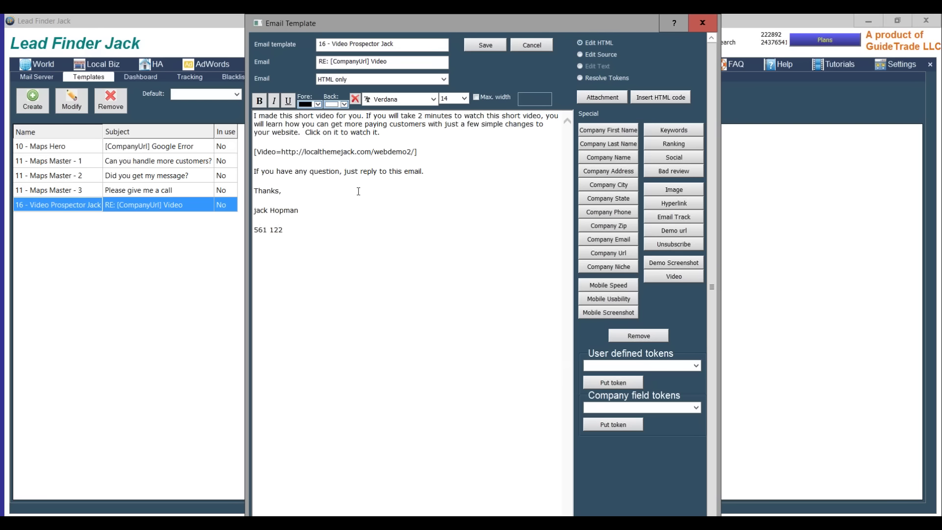
{"action": "left_click", "coordinate": [486, 44]}
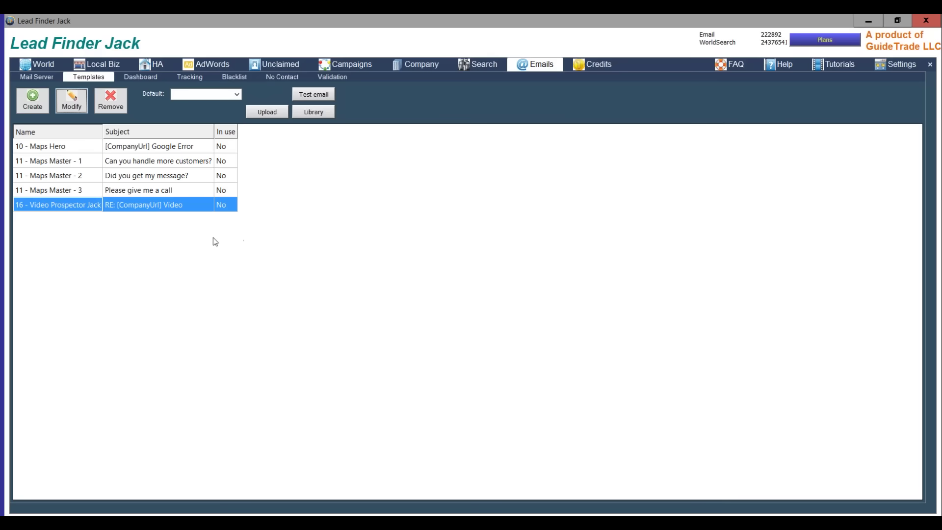
- Browse the World, Local Biz, HA and Unclaimed search pages, ending on the Tutorials page
{"action": "left_click", "coordinate": [37, 67]}
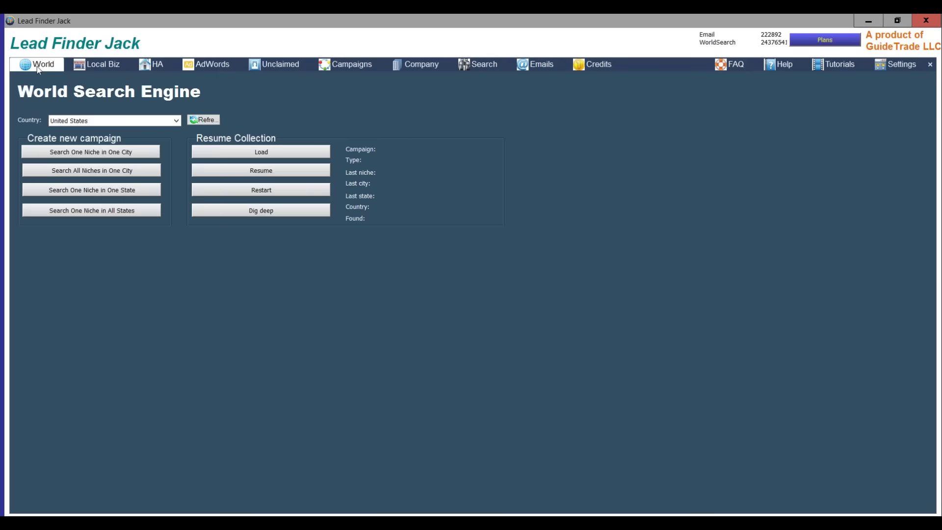
{"action": "left_click", "coordinate": [89, 63]}
{"action": "left_click", "coordinate": [164, 64]}
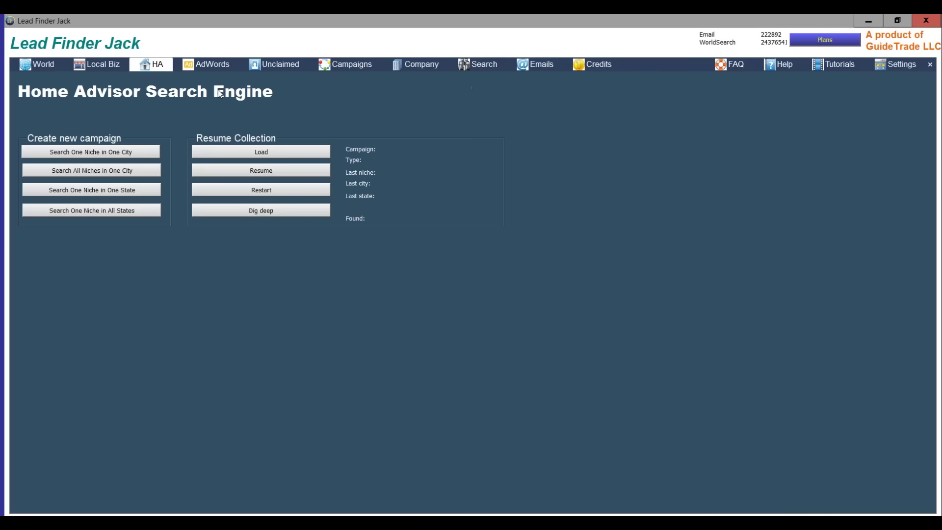
{"action": "left_click", "coordinate": [266, 68]}
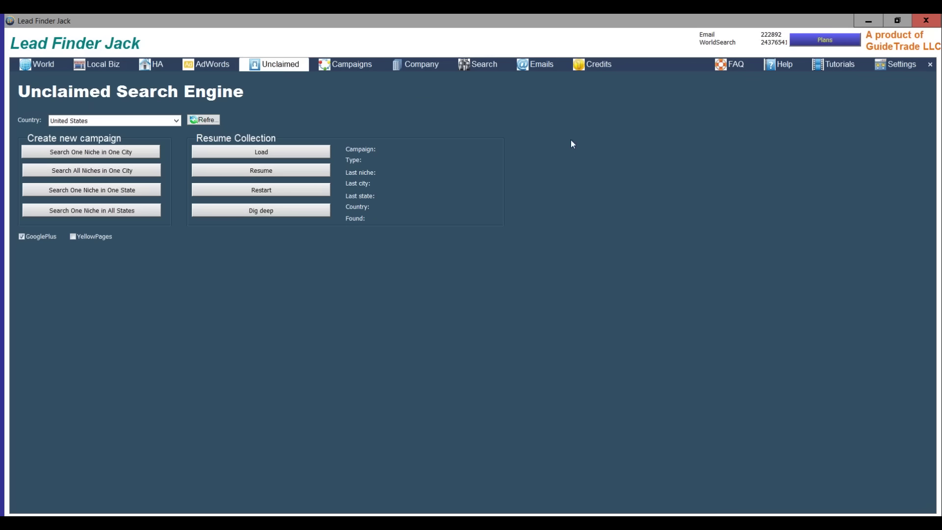
{"action": "left_click", "coordinate": [830, 69]}
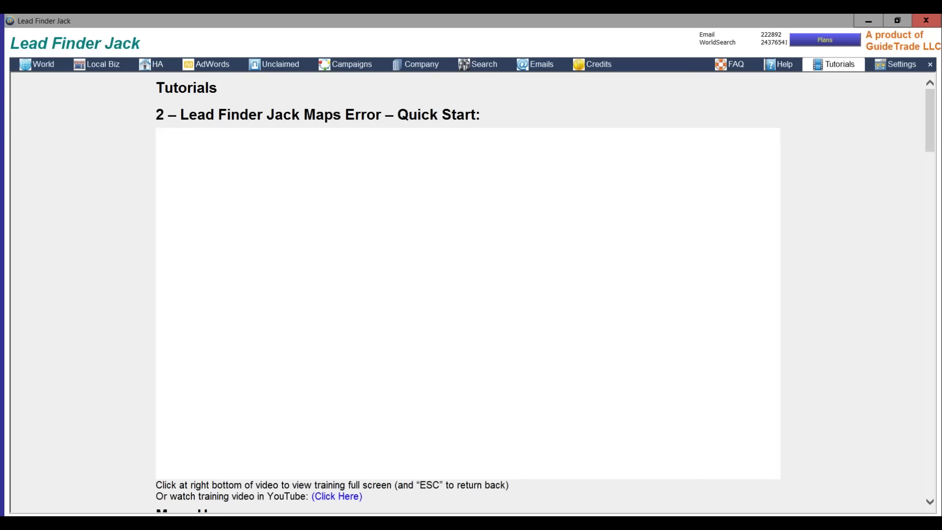
{"action": "scroll", "coordinate": [462, 382], "scroll_direction": "down", "scroll_amount": 15}
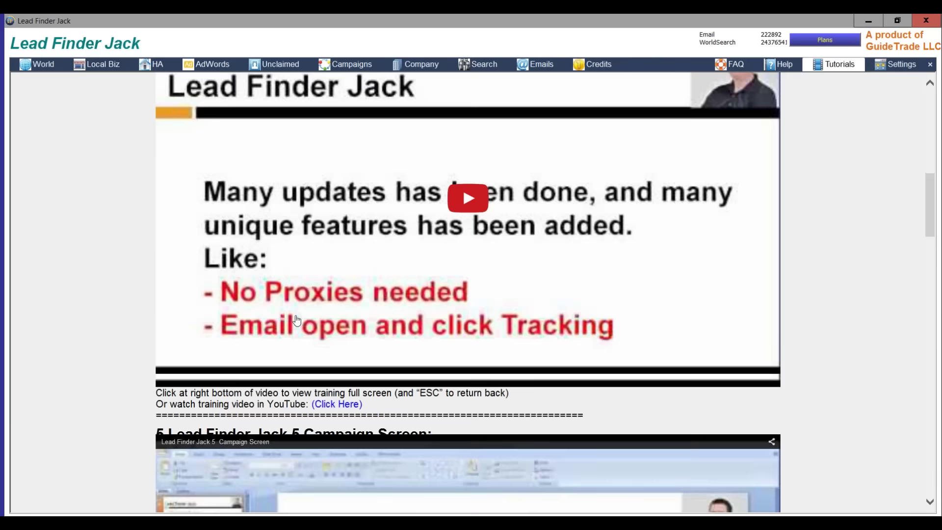
{"action": "scroll", "coordinate": [386, 201], "scroll_direction": "up", "scroll_amount": 15}
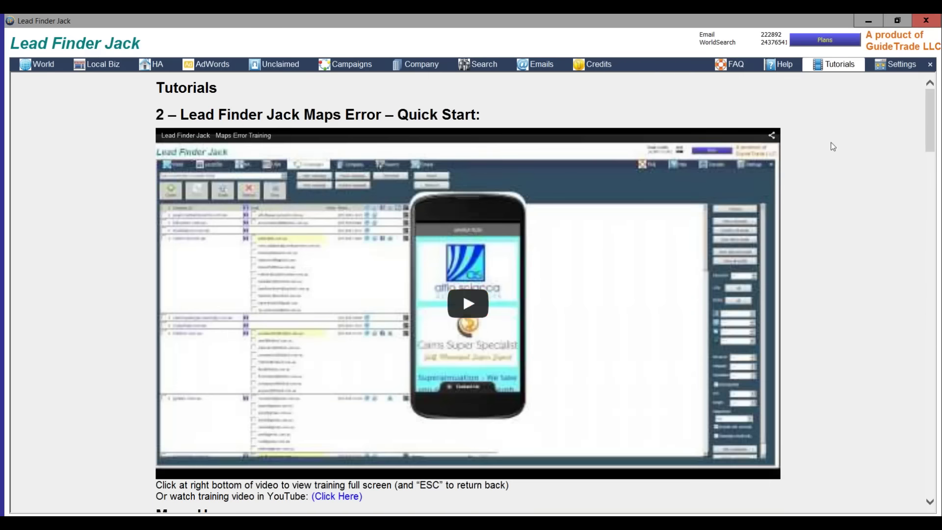
{"action": "scroll", "coordinate": [820, 150], "scroll_direction": "down", "scroll_amount": 13}
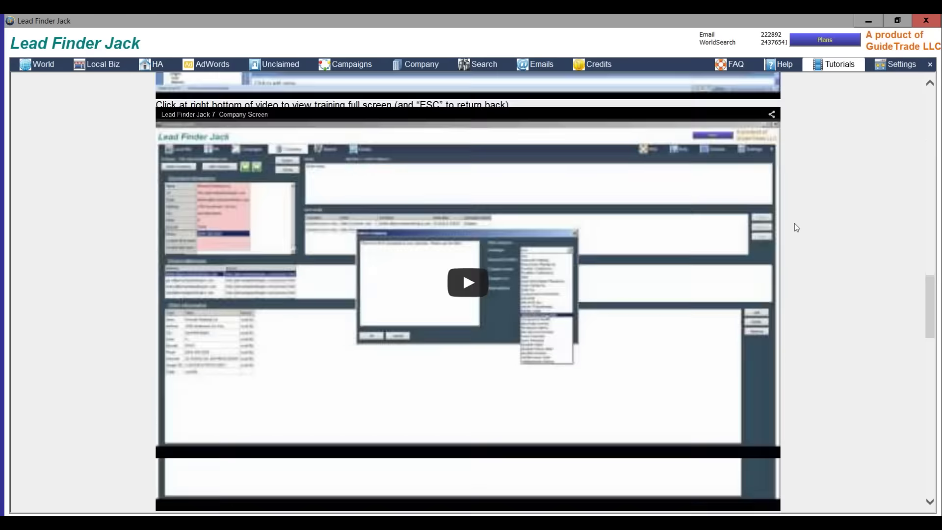
{"action": "scroll", "coordinate": [788, 210], "scroll_direction": "up", "scroll_amount": 9}
{"action": "scroll", "coordinate": [120, 103], "scroll_direction": "up", "scroll_amount": 4}
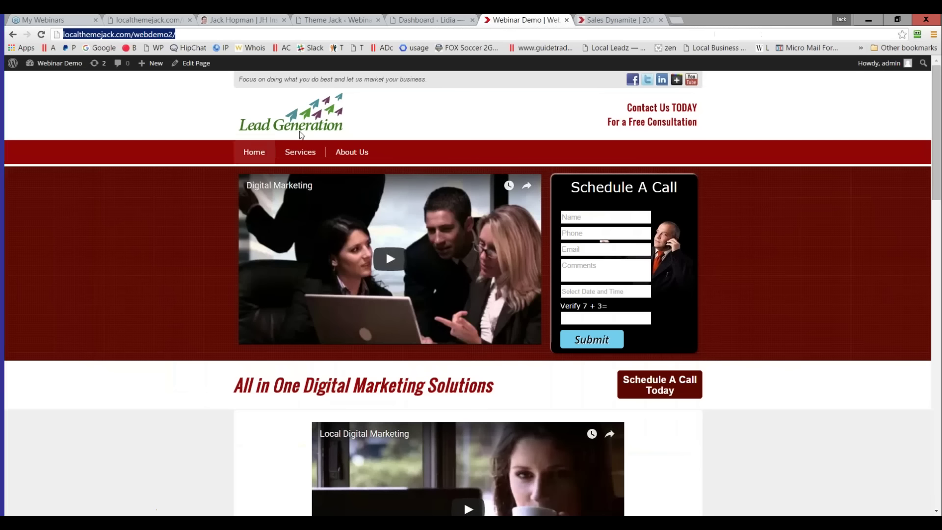
- View the Lidia site's Theme Jack Biz tutorial list, then switch to webdemo2's Theme Jack tutorial
{"action": "key", "text": "ctrl+shift+Tab"}
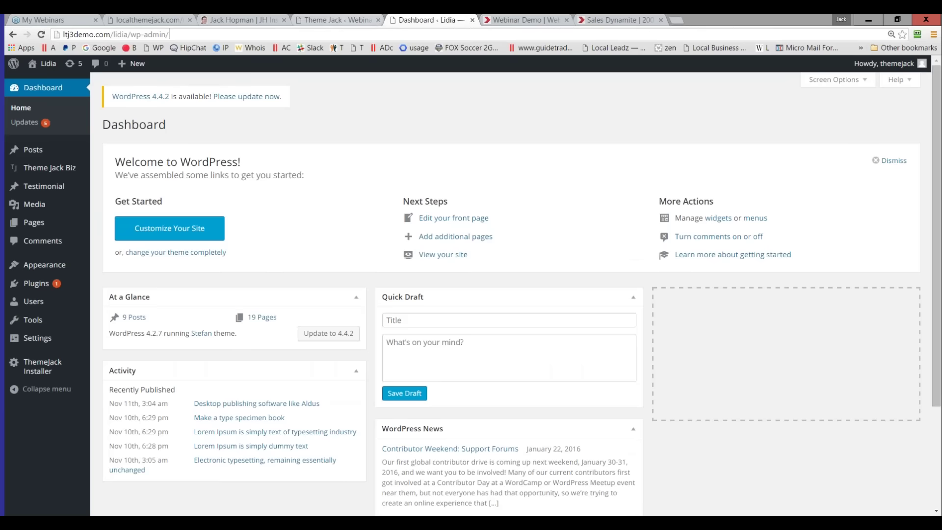
{"action": "mouse_move", "coordinate": [68, 174]}
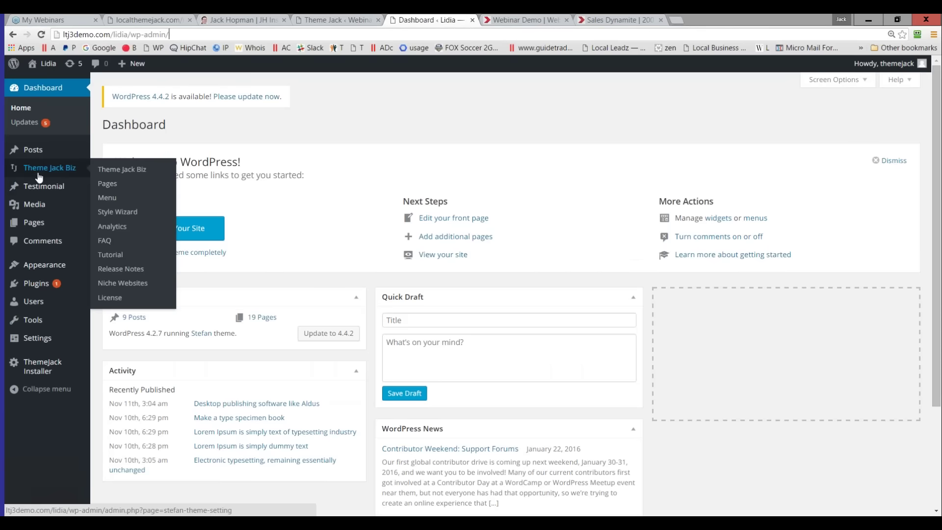
{"action": "left_click", "coordinate": [112, 261]}
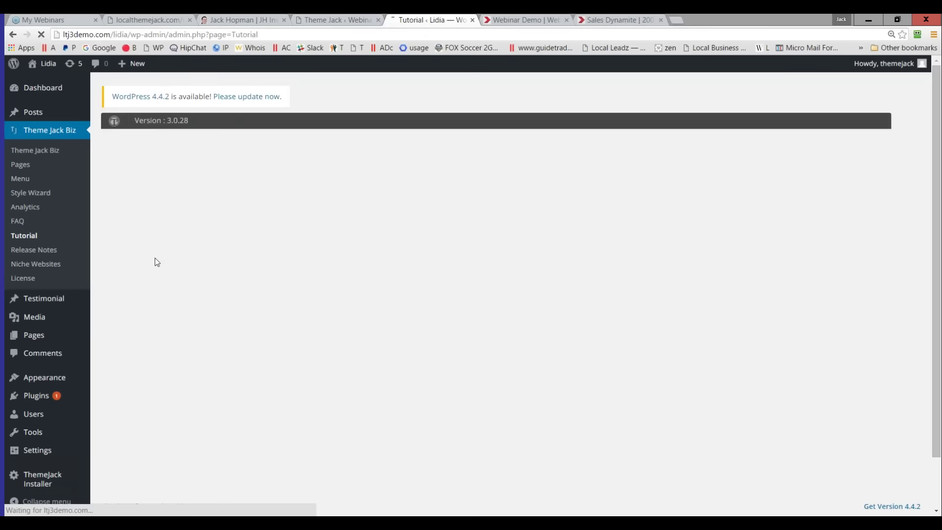
{"action": "scroll", "coordinate": [349, 294], "scroll_direction": "down", "scroll_amount": 4}
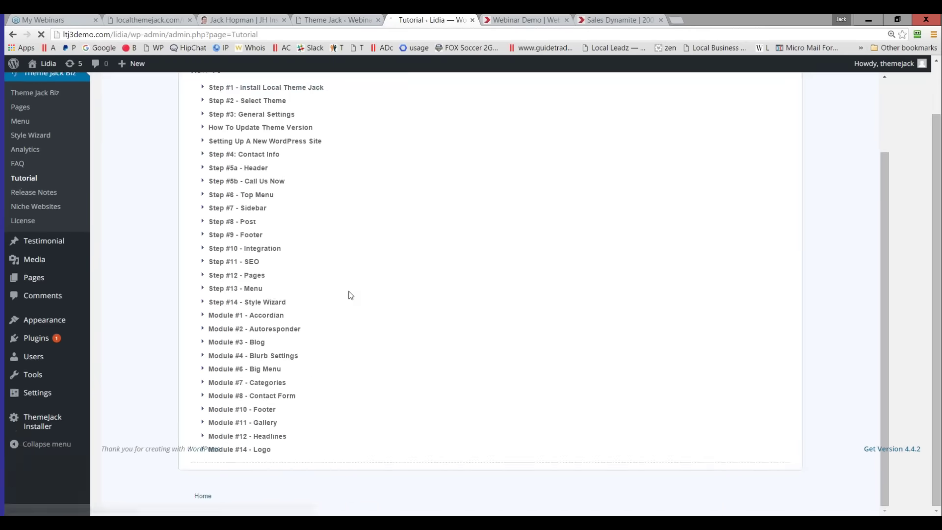
{"action": "scroll", "coordinate": [304, 277], "scroll_direction": "down", "scroll_amount": 5}
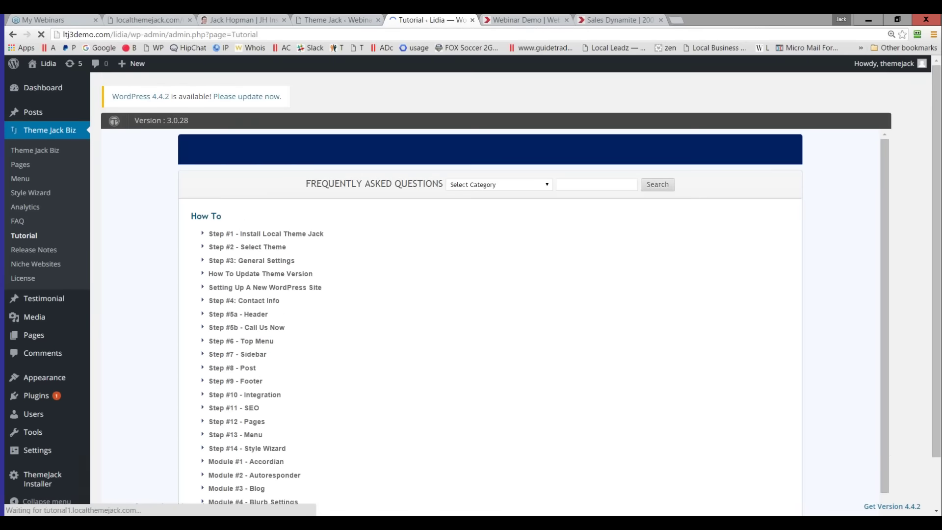
{"action": "left_click", "coordinate": [327, 20]}
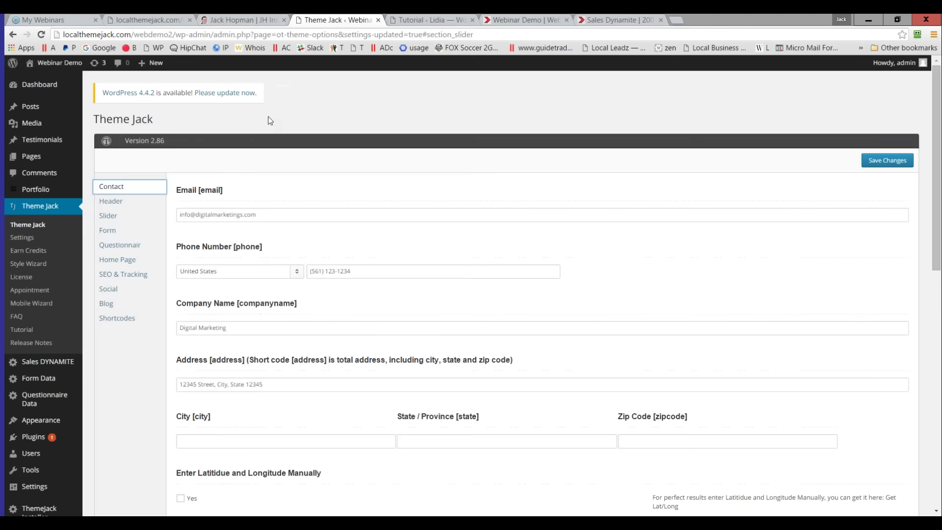
{"action": "left_click", "coordinate": [21, 330]}
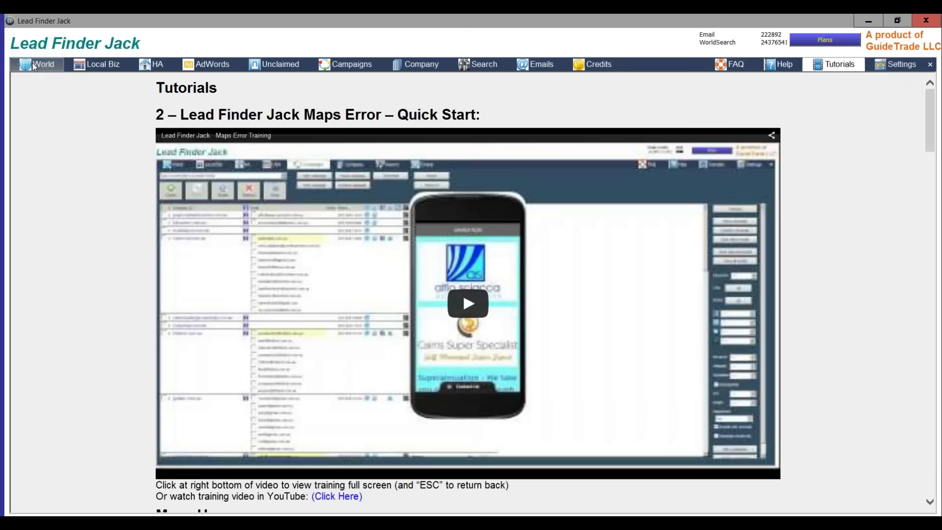
- Run a Local Biz search for niche 'plumber' in city 'boca raton'
{"action": "left_click", "coordinate": [101, 64]}
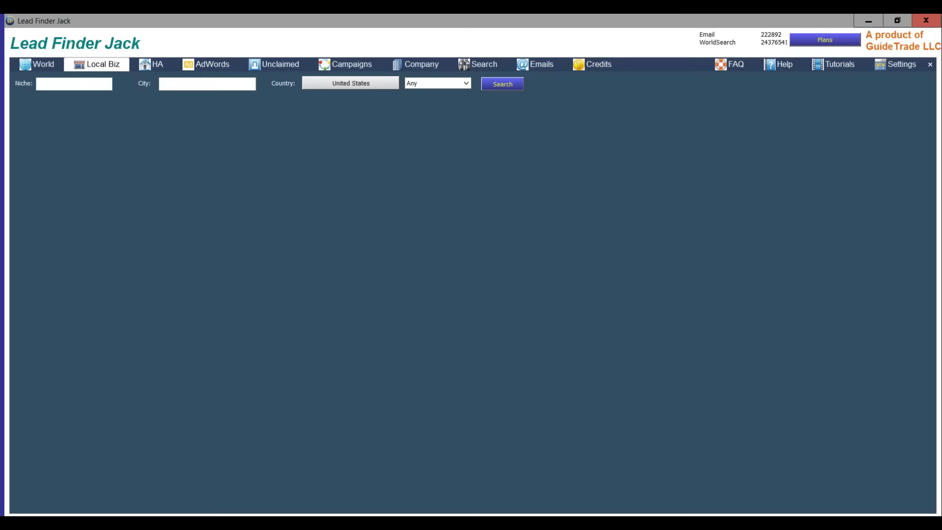
{"action": "type", "text": "plumber"}
{"action": "left_click", "coordinate": [199, 83]}
{"action": "type", "text": "boca raton"}
{"action": "left_click", "coordinate": [507, 88]}
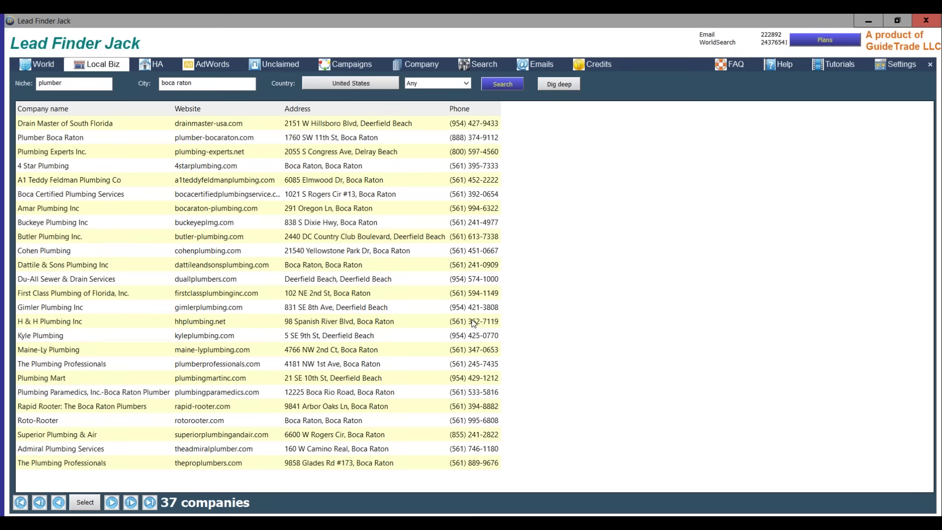
- Run a Dig Deep contact search with Search mobile enabled, then stop it
{"action": "left_click", "coordinate": [551, 88]}
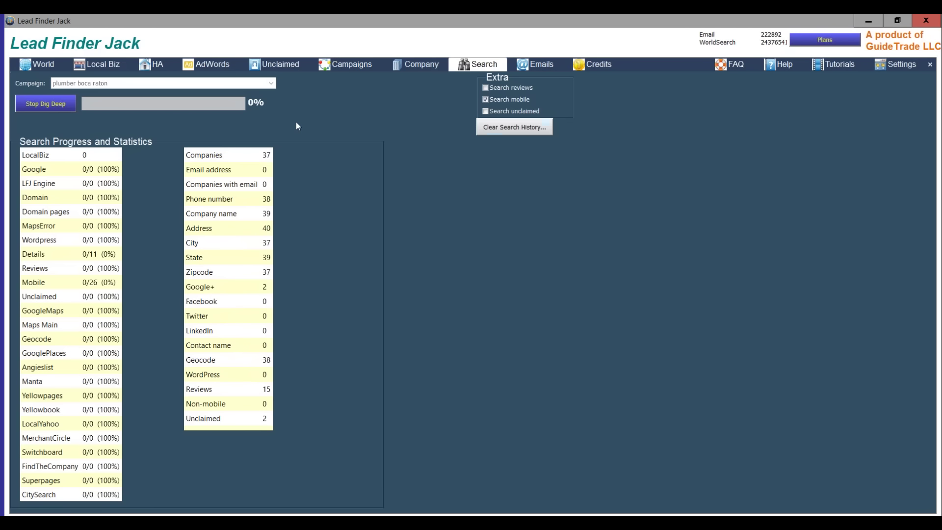
{"action": "left_click", "coordinate": [481, 100]}
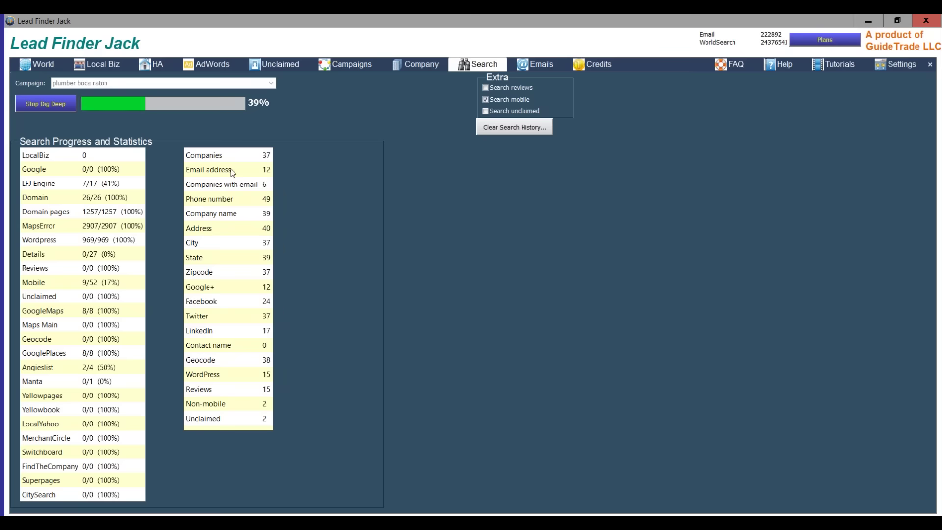
{"action": "left_click", "coordinate": [41, 107]}
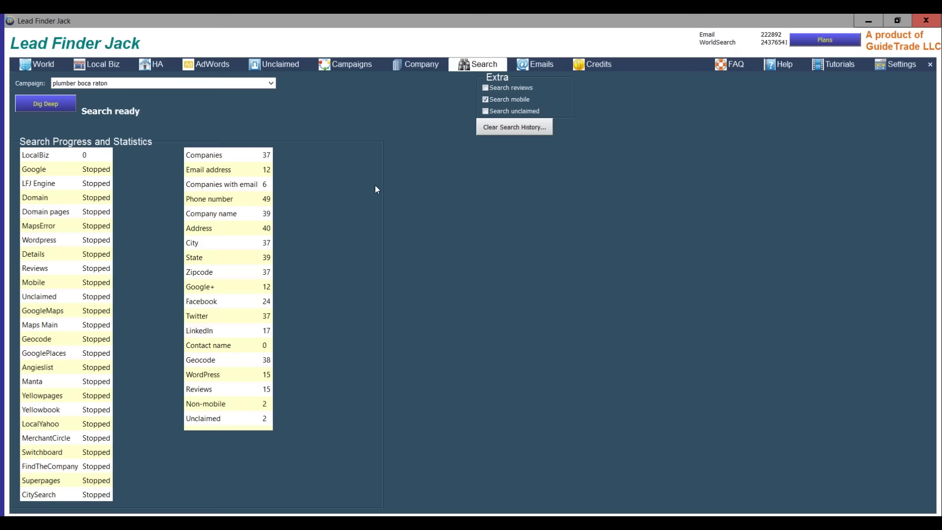
- Assign the '16 - Video Prospector Jack' email template to the plumber boca raton campaign
{"action": "left_click", "coordinate": [337, 65]}
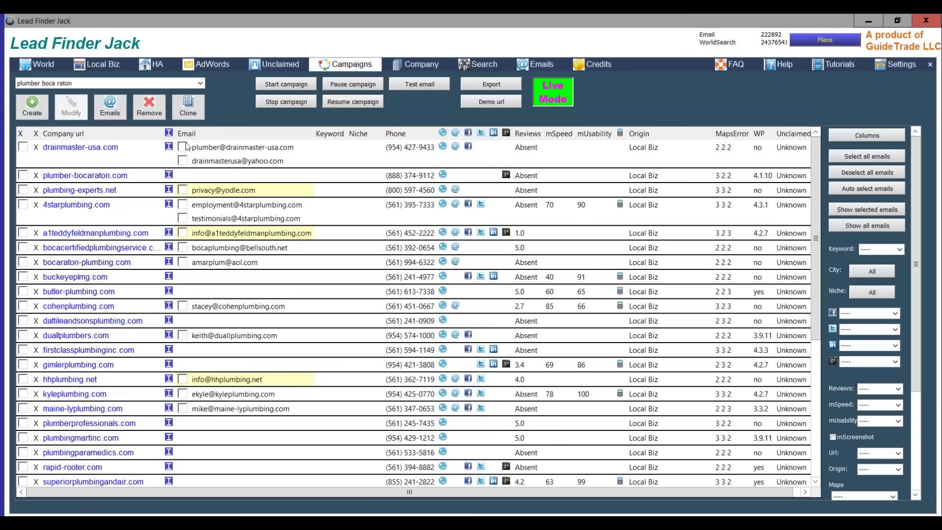
{"action": "left_click", "coordinate": [109, 111]}
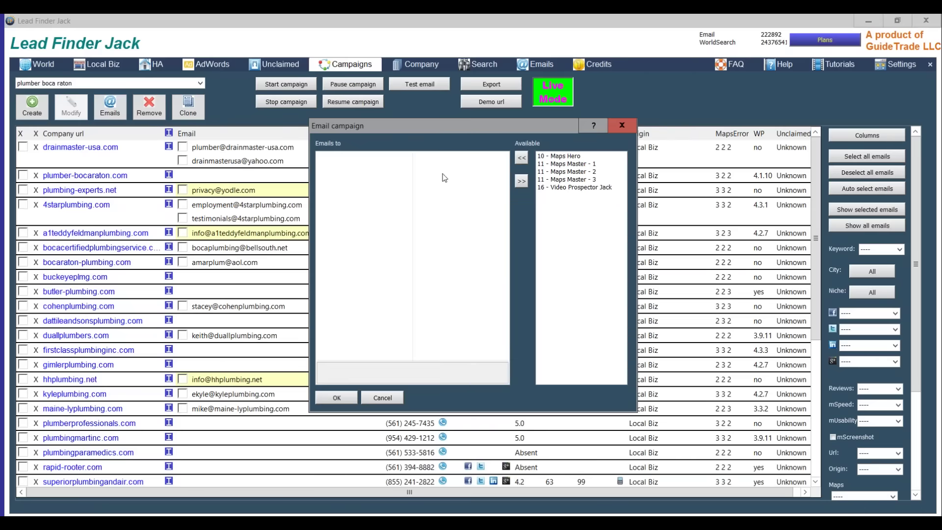
{"action": "left_click", "coordinate": [578, 188]}
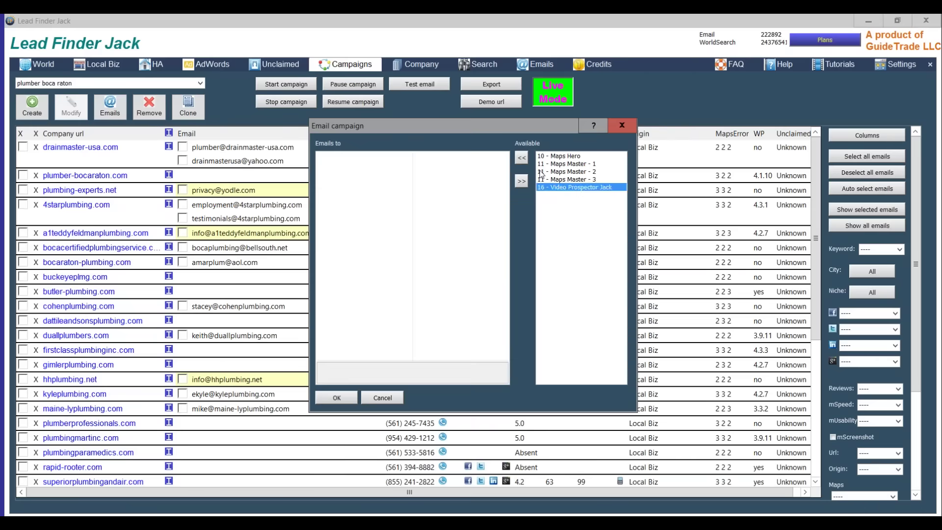
{"action": "left_click", "coordinate": [523, 157]}
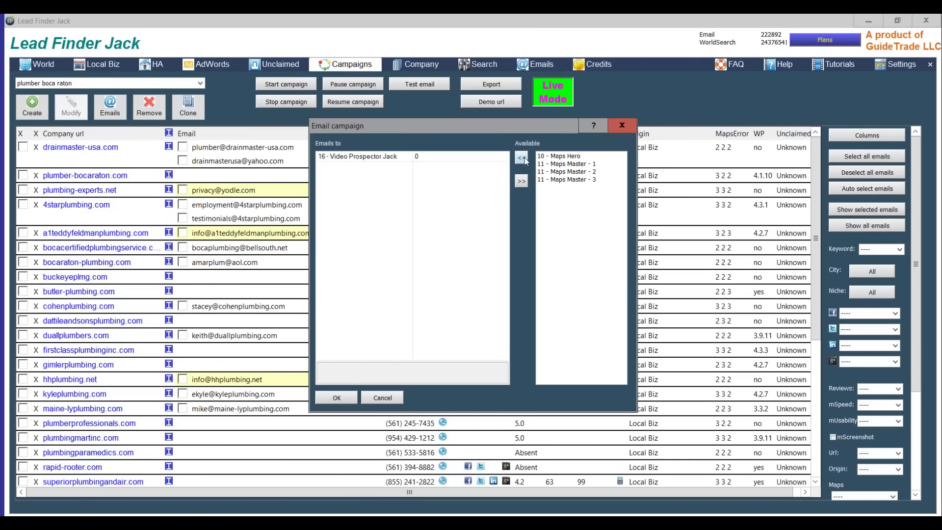
{"action": "left_click", "coordinate": [338, 398]}
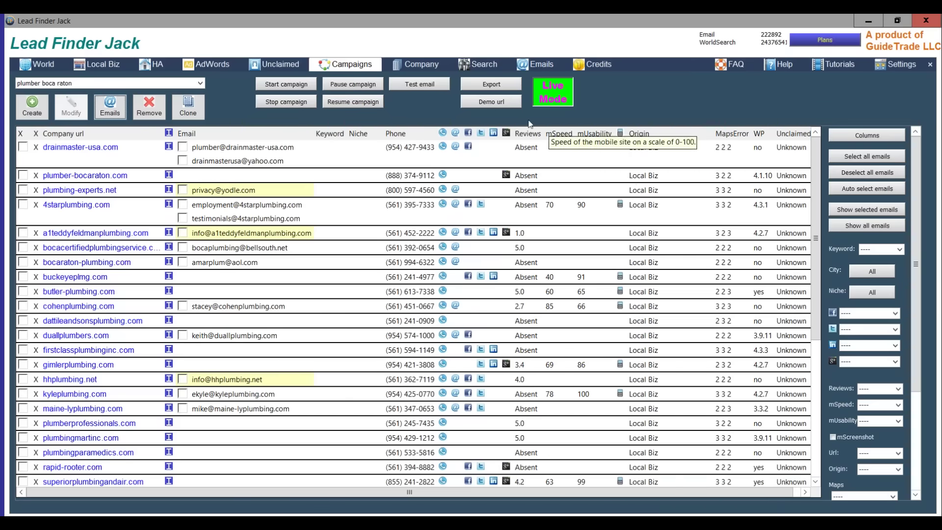
- Try test emails to the campaign, including the second drainmaster-usa.com address; both are rejected as invalid
{"action": "left_click", "coordinate": [414, 86]}
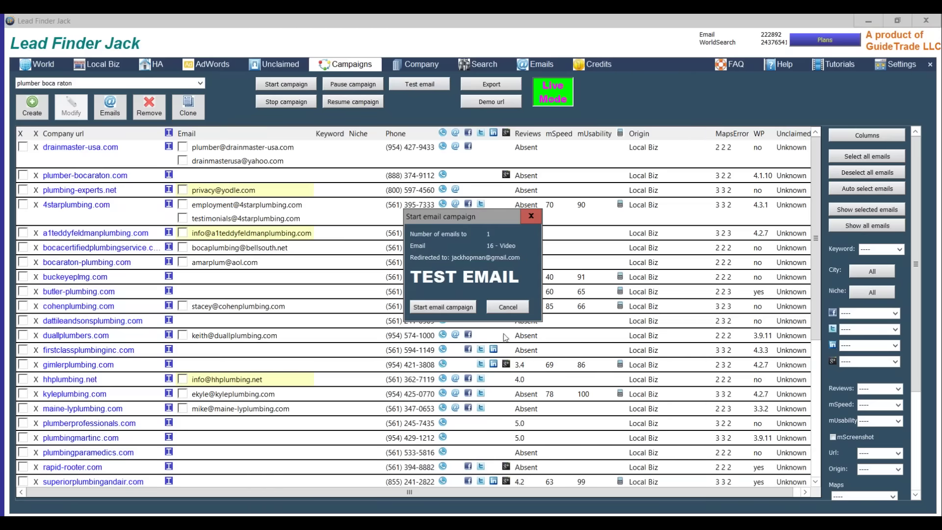
{"action": "left_click", "coordinate": [441, 309]}
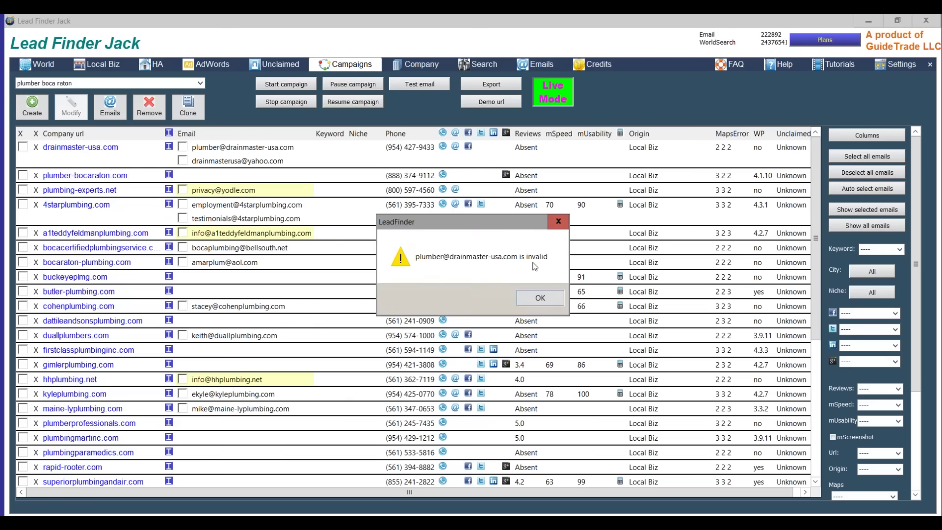
{"action": "left_click", "coordinate": [548, 297]}
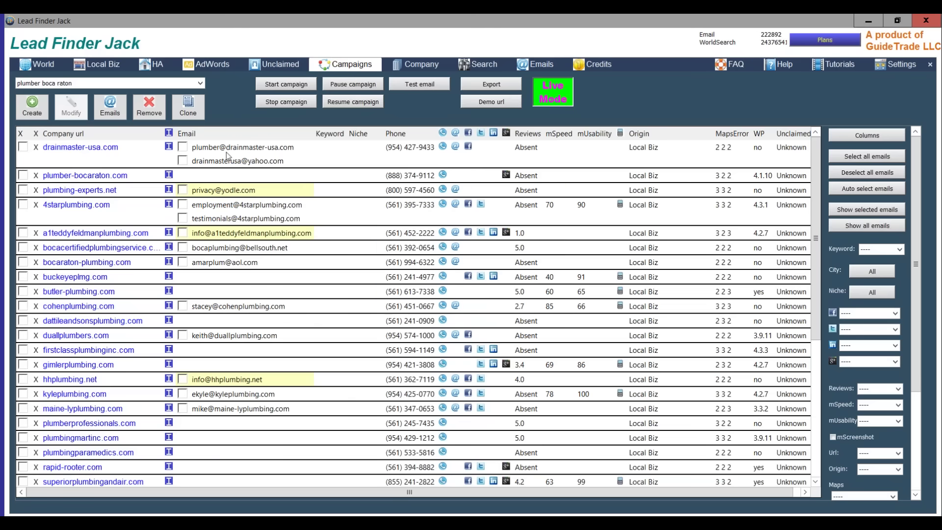
{"action": "left_click", "coordinate": [183, 160]}
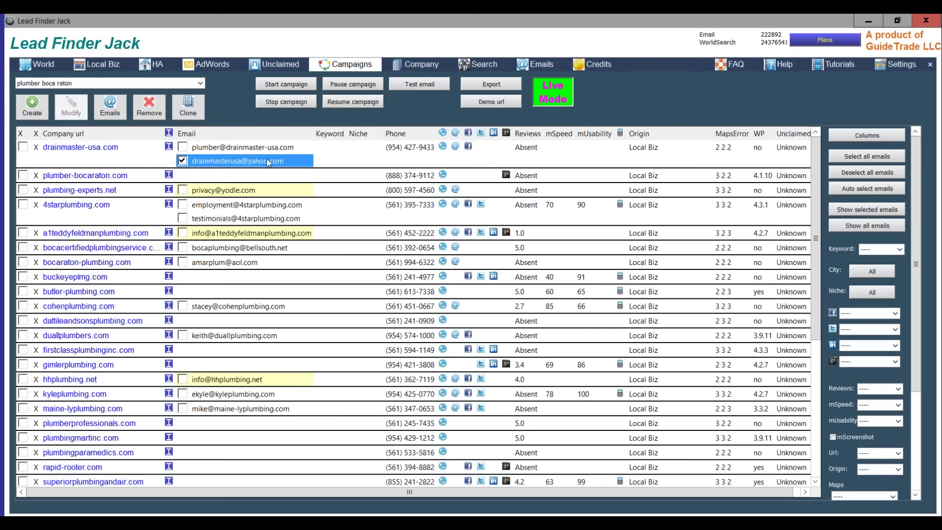
{"action": "left_click", "coordinate": [425, 88]}
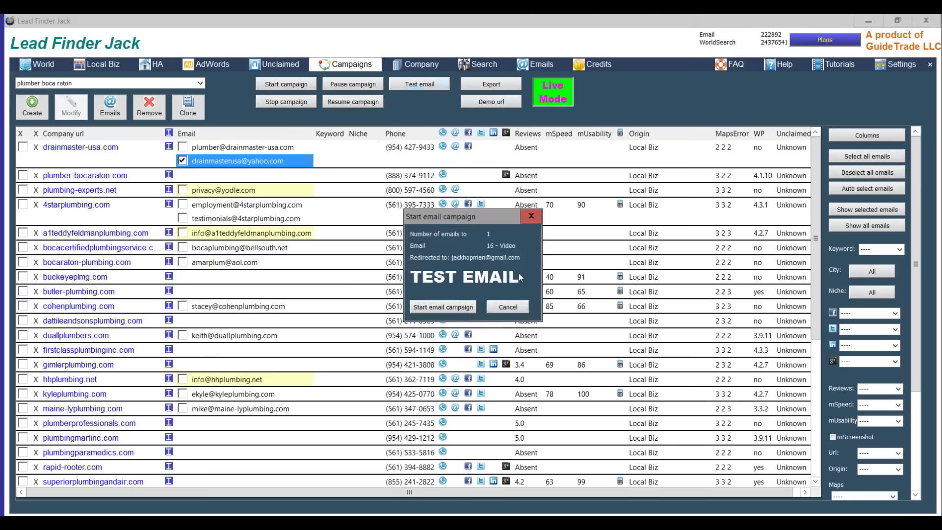
{"action": "left_click", "coordinate": [455, 310]}
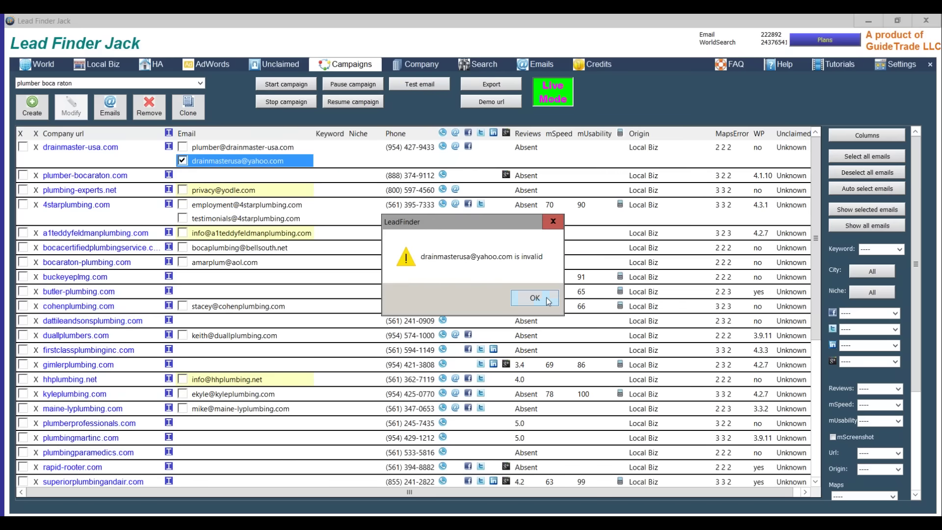
{"action": "left_click", "coordinate": [534, 298]}
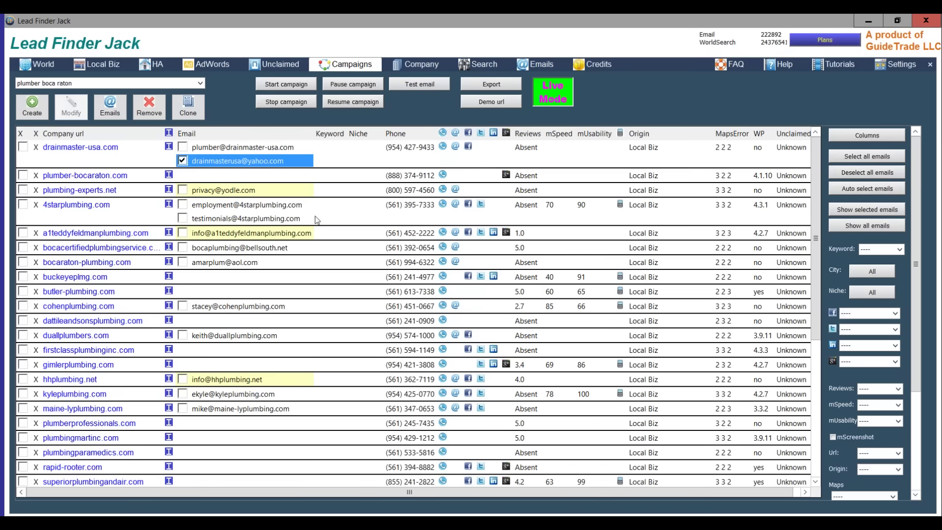
- Try test emails to the 4starplumbing.com and Boca Certified Plumbing addresses; both are rejected
{"action": "left_click", "coordinate": [182, 205]}
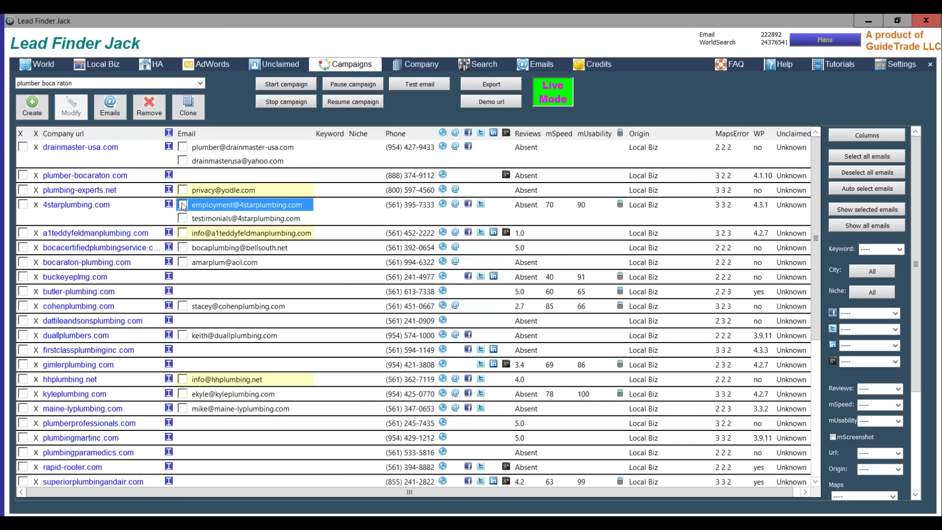
{"action": "left_click", "coordinate": [419, 84]}
{"action": "left_click", "coordinate": [445, 305]}
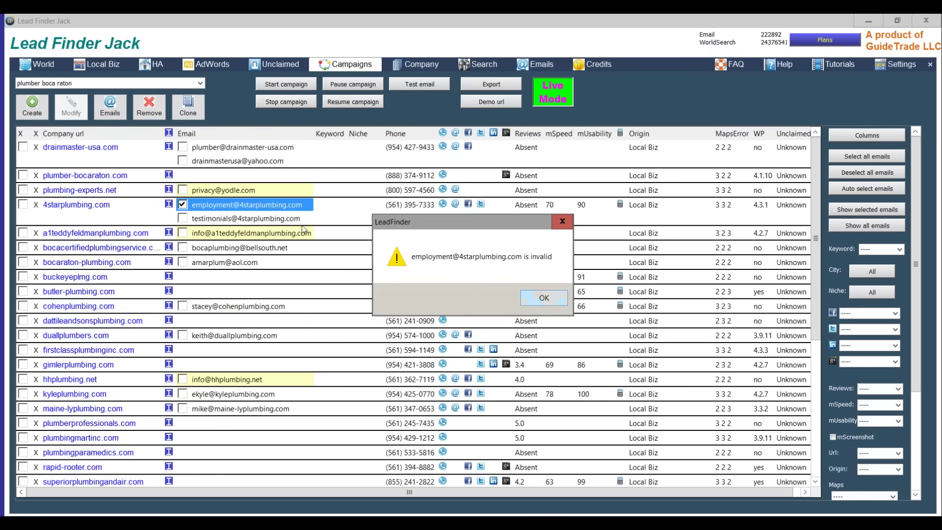
{"action": "left_click", "coordinate": [539, 295]}
{"action": "left_click", "coordinate": [182, 204]}
{"action": "left_click", "coordinate": [183, 247]}
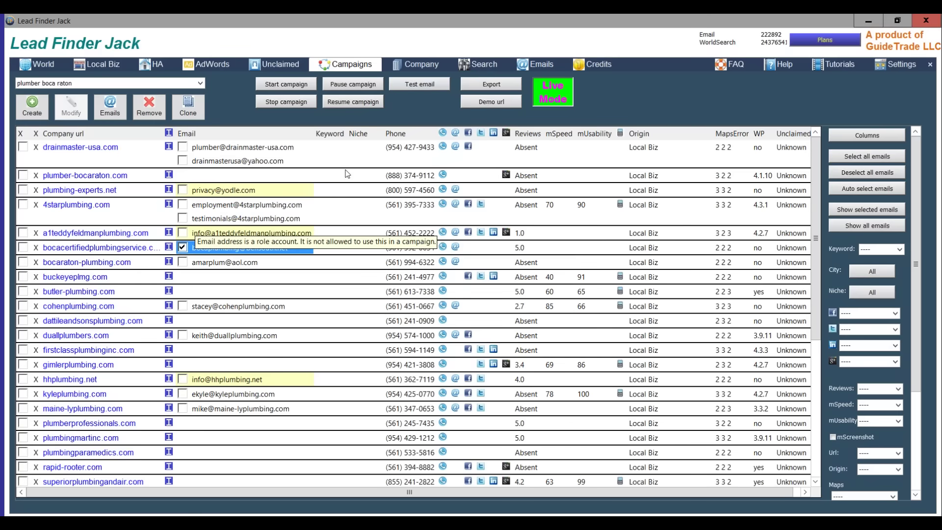
{"action": "left_click", "coordinate": [444, 84]}
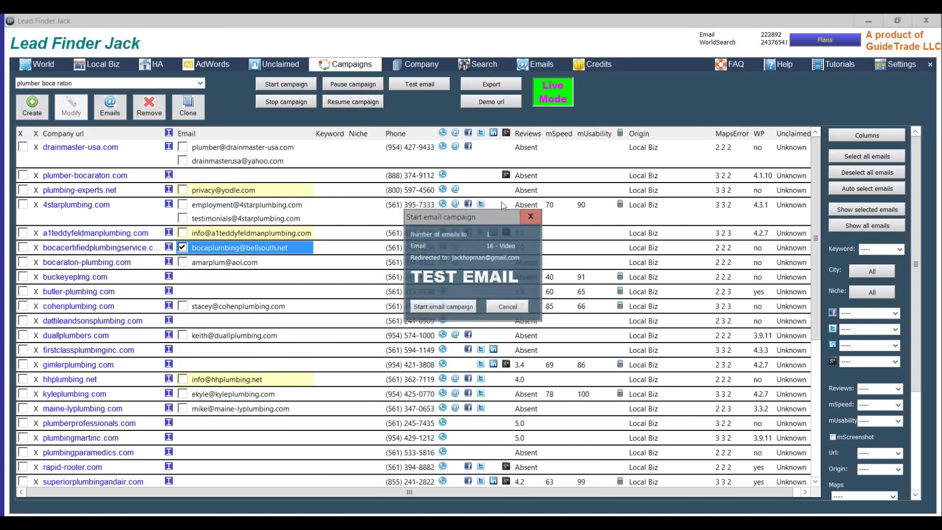
{"action": "left_click", "coordinate": [455, 307]}
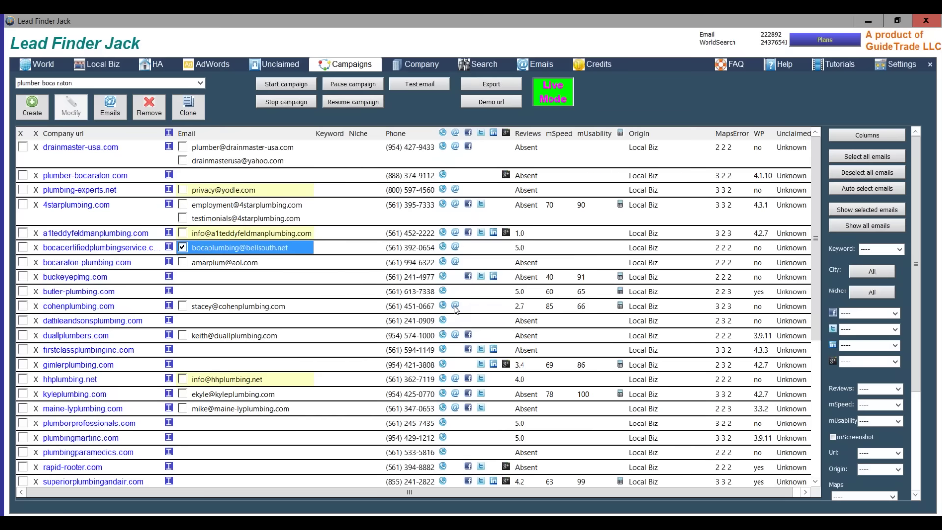
{"action": "left_click", "coordinate": [522, 297]}
- Try a test email to the bocaraton-plumbing.com address, also rejected, then show the email templates list
{"action": "left_click", "coordinate": [183, 247]}
{"action": "left_click", "coordinate": [181, 262]}
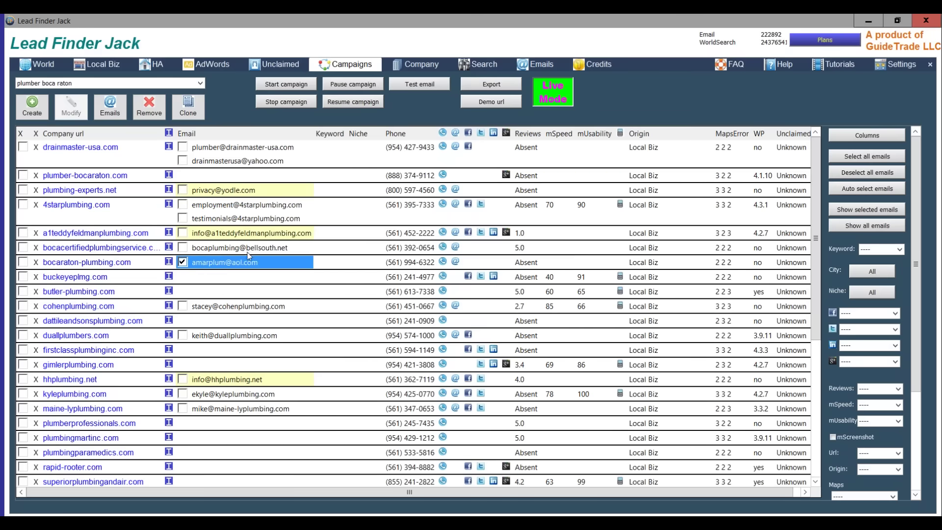
{"action": "left_click", "coordinate": [413, 89]}
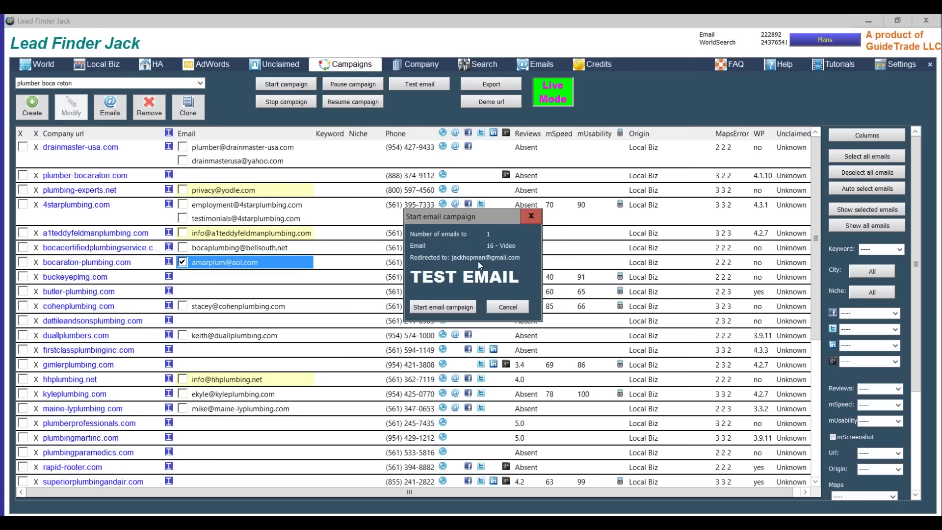
{"action": "left_click", "coordinate": [447, 310]}
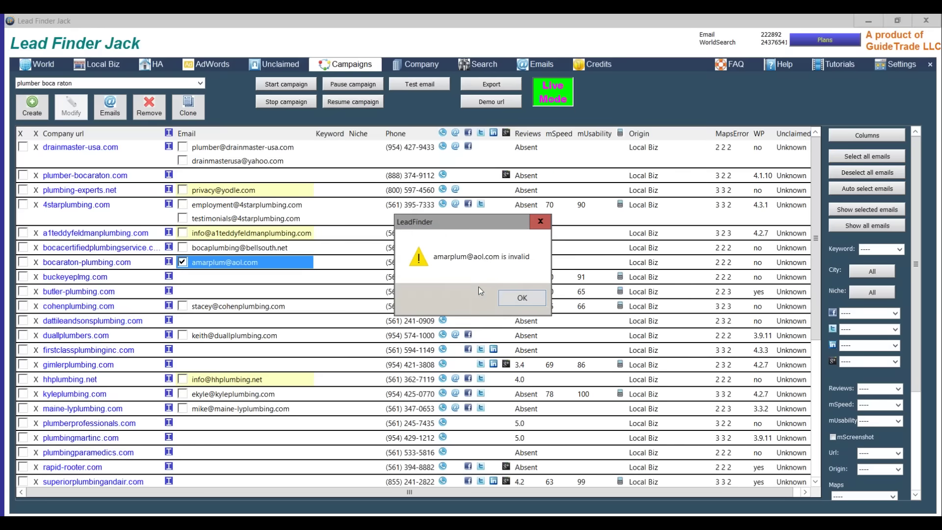
{"action": "left_click", "coordinate": [520, 298]}
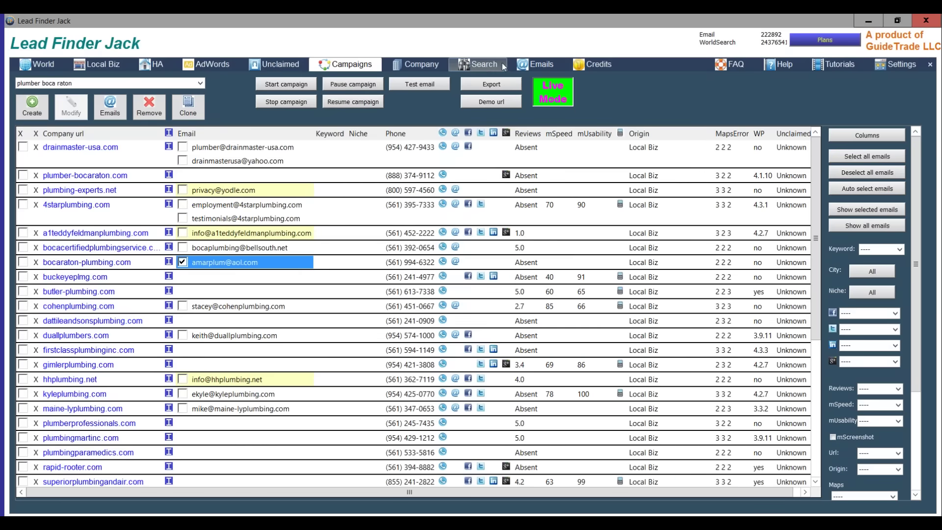
{"action": "left_click", "coordinate": [534, 64]}
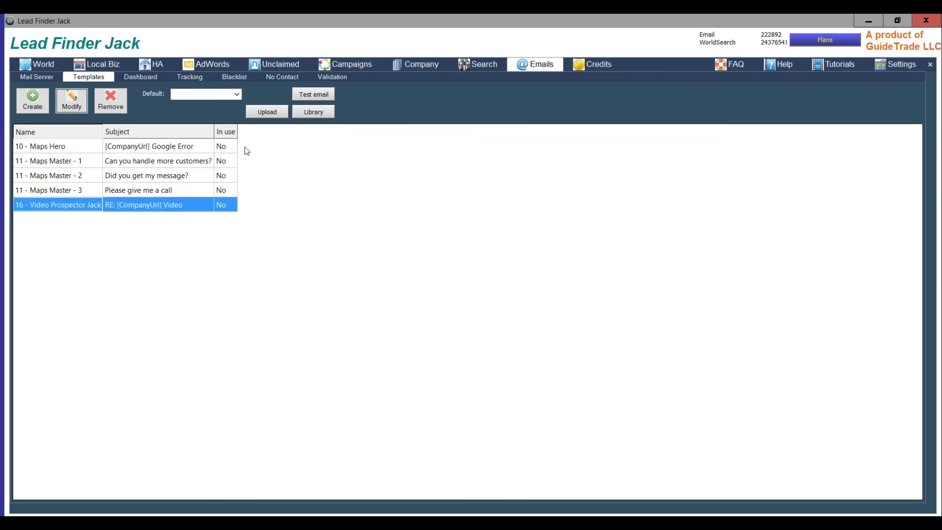
- Send a test email through the Lead Finder Jack mail server and save its settings
{"action": "left_click", "coordinate": [37, 77]}
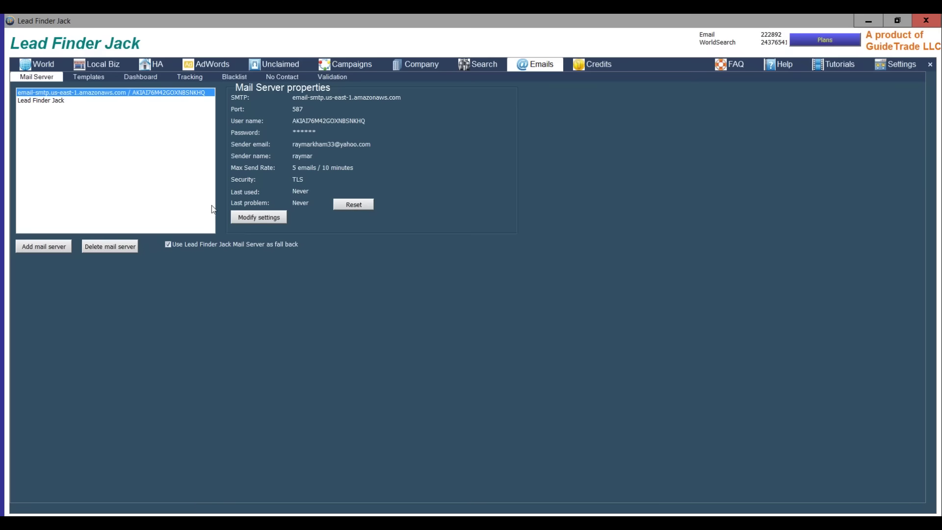
{"action": "left_click", "coordinate": [52, 101]}
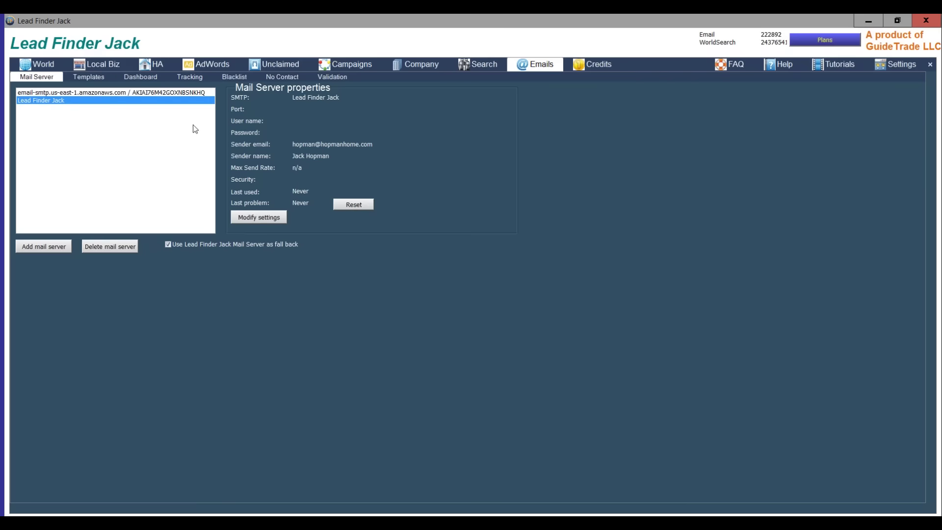
{"action": "left_click", "coordinate": [259, 217]}
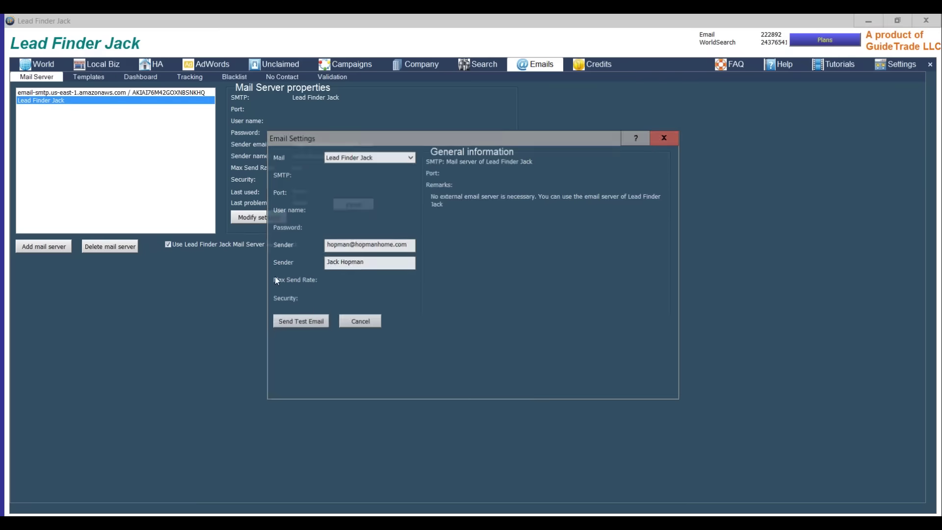
{"action": "left_click", "coordinate": [314, 323]}
{"action": "key", "text": "Return"}
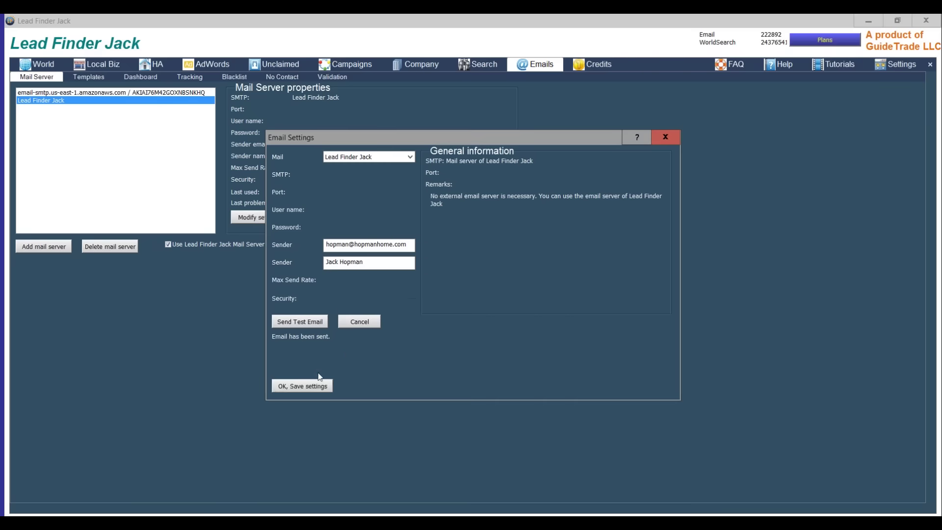
{"action": "left_click", "coordinate": [315, 381]}
- Test the Amazon mail server, delete it after the test fails, and return to the plumber results
{"action": "left_click", "coordinate": [98, 92]}
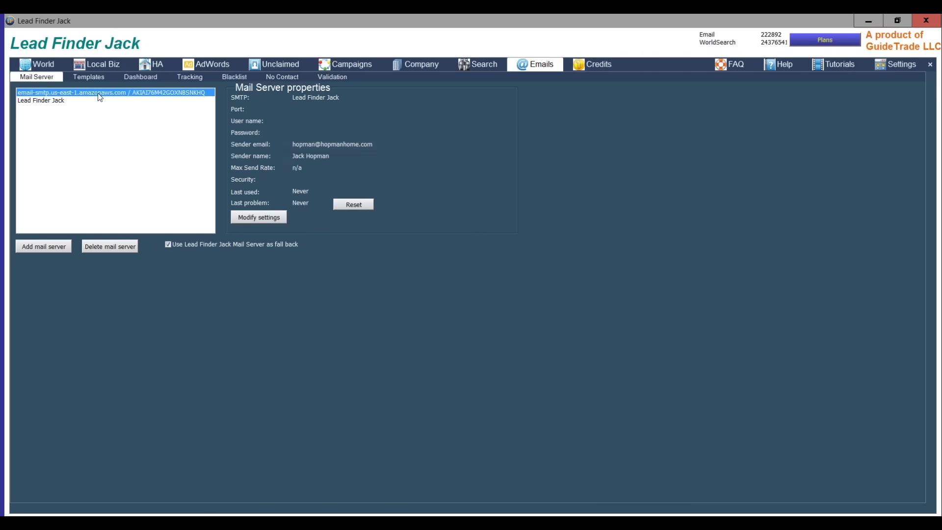
{"action": "left_click", "coordinate": [249, 216]}
{"action": "left_click", "coordinate": [307, 323]}
{"action": "left_click", "coordinate": [398, 281]}
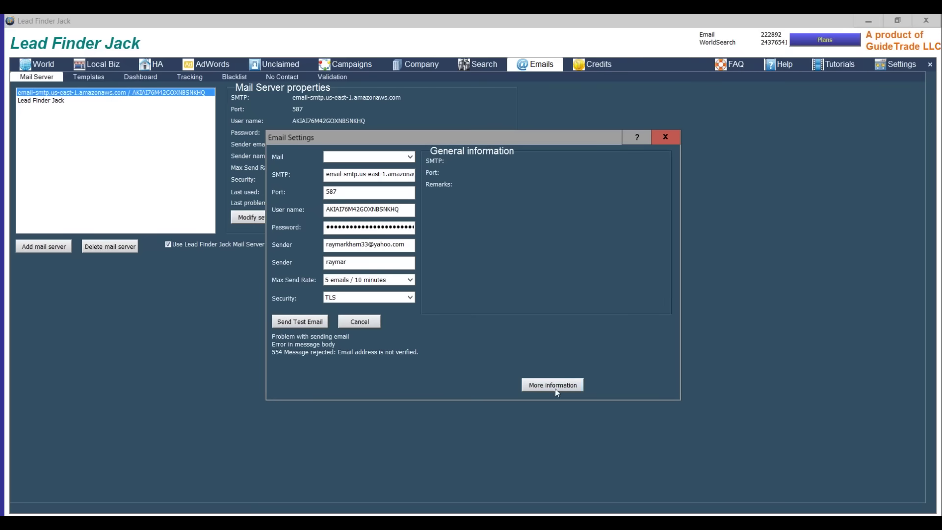
{"action": "left_click", "coordinate": [665, 137]}
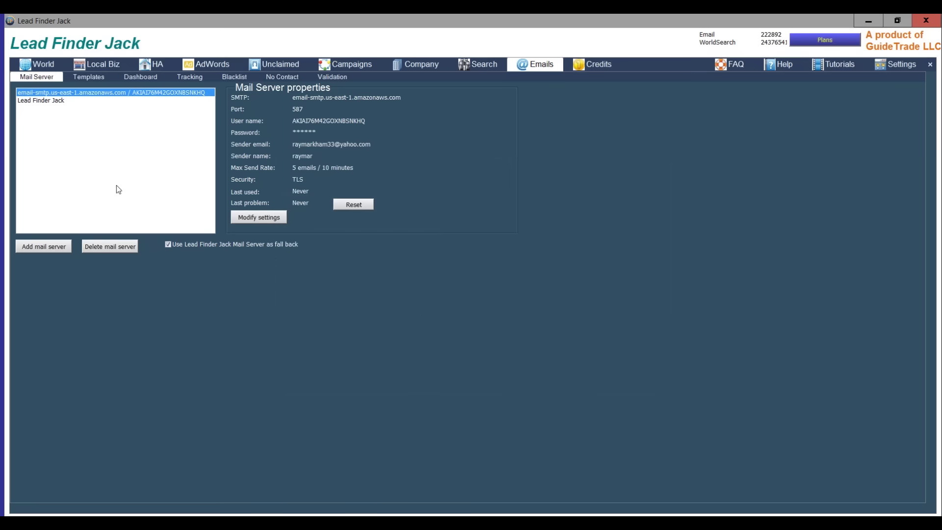
{"action": "left_click", "coordinate": [114, 248]}
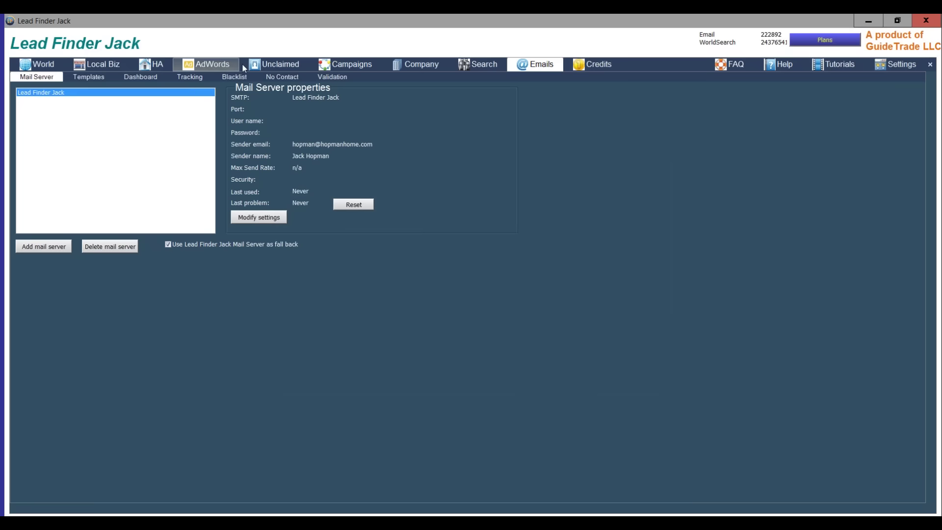
{"action": "left_click", "coordinate": [93, 69]}
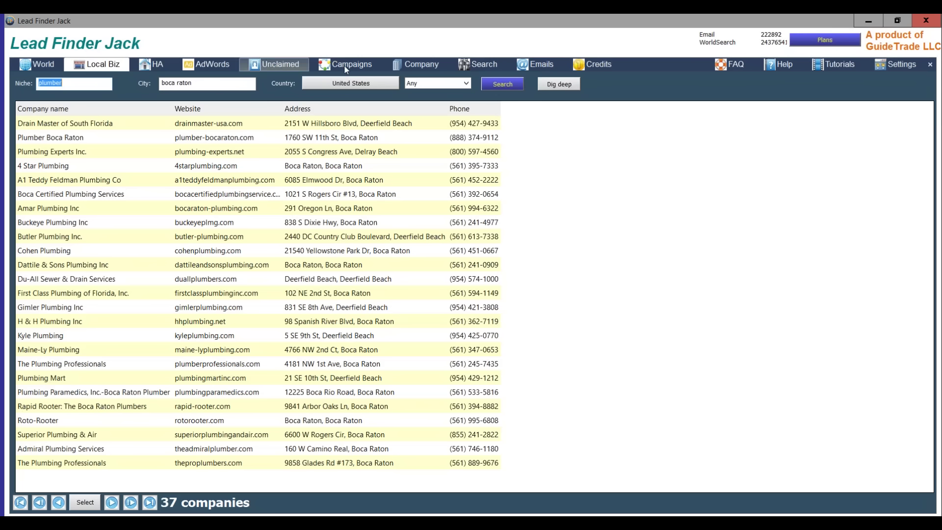
- Send a campaign test email to the Cohen Plumbing address, then select all eligible email addresses
{"action": "left_click", "coordinate": [345, 64]}
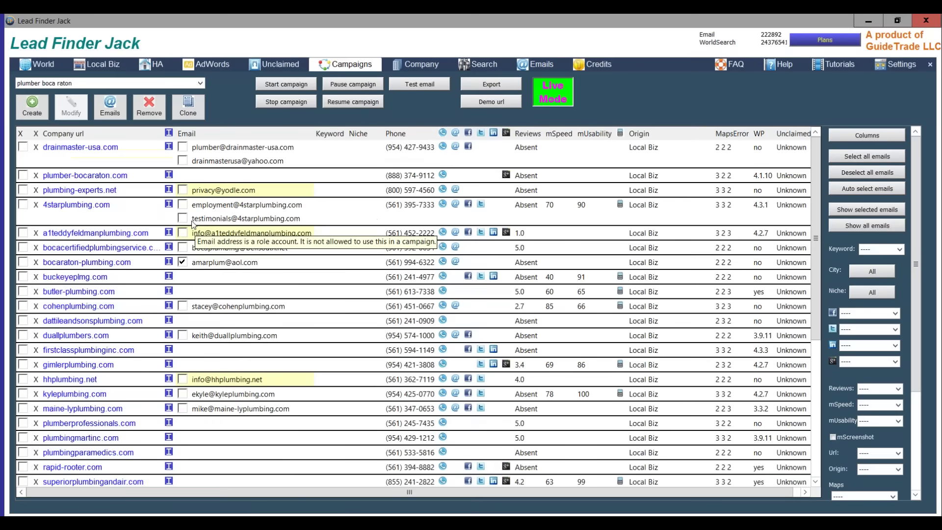
{"action": "left_click", "coordinate": [183, 306]}
{"action": "left_click", "coordinate": [182, 262]}
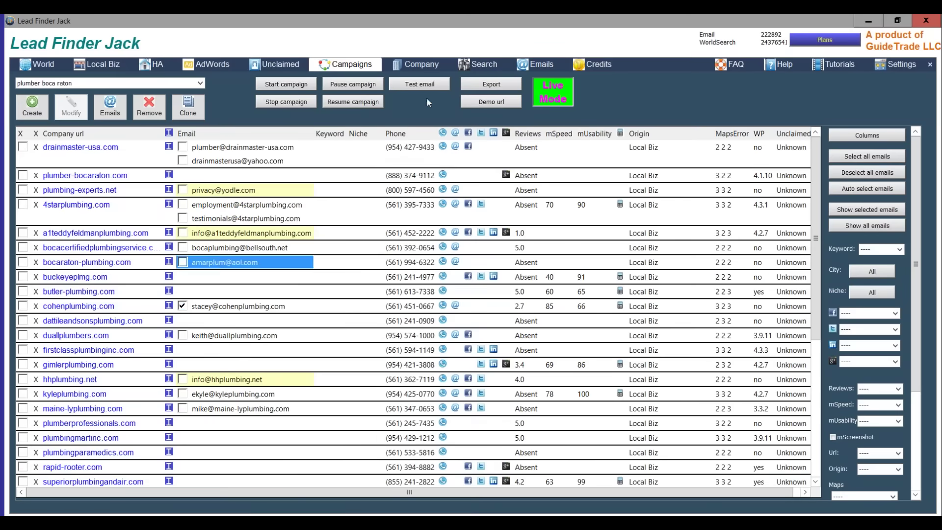
{"action": "left_click", "coordinate": [416, 86]}
{"action": "left_click", "coordinate": [444, 308]}
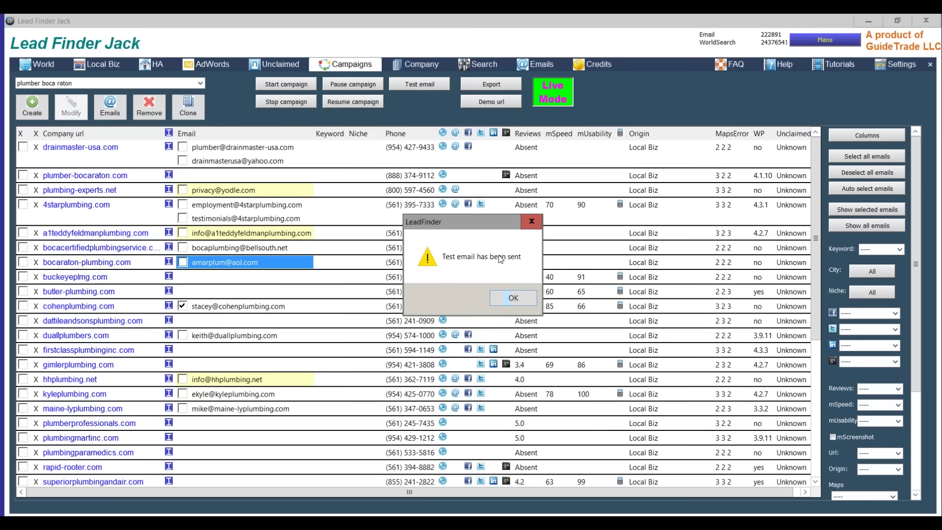
{"action": "left_click", "coordinate": [513, 297]}
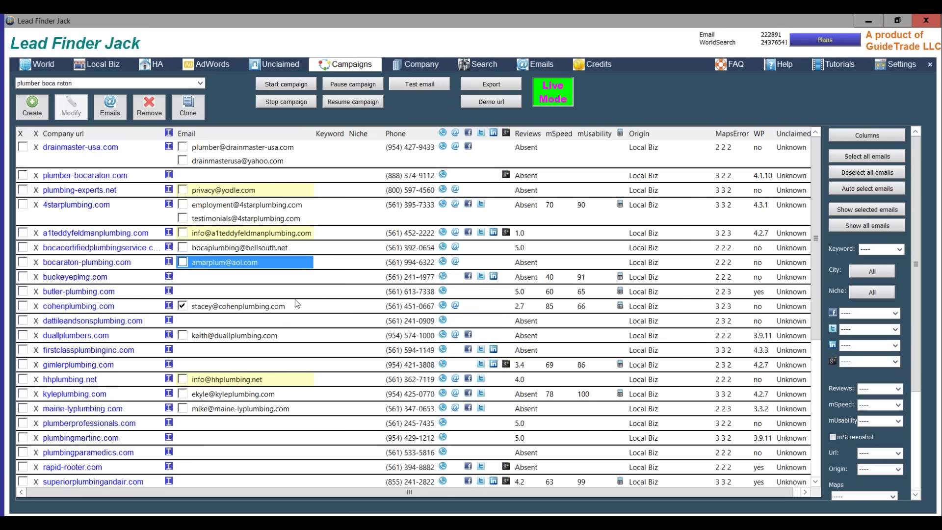
{"action": "left_click", "coordinate": [872, 155]}
- Launch the live campaign sending the 16 - Video email to 11 plumber addresses
{"action": "left_click", "coordinate": [287, 84]}
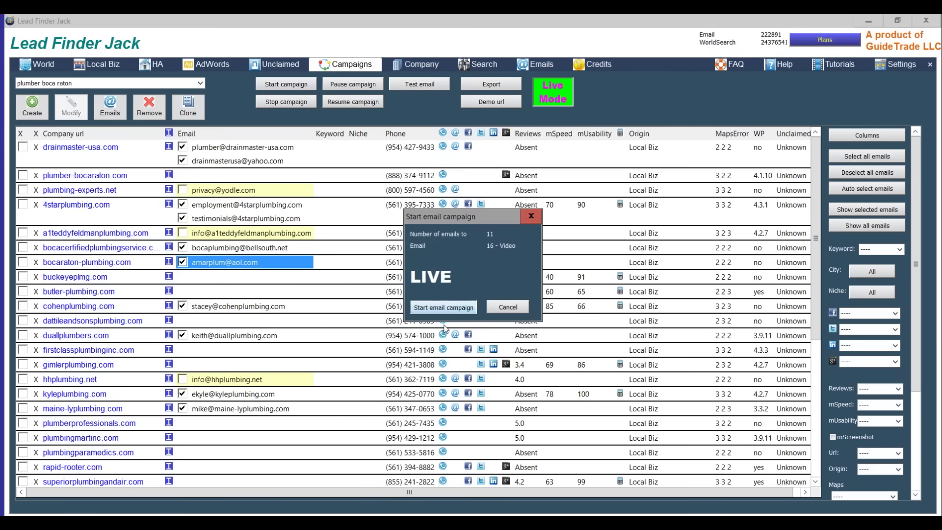
{"action": "left_click", "coordinate": [439, 307]}
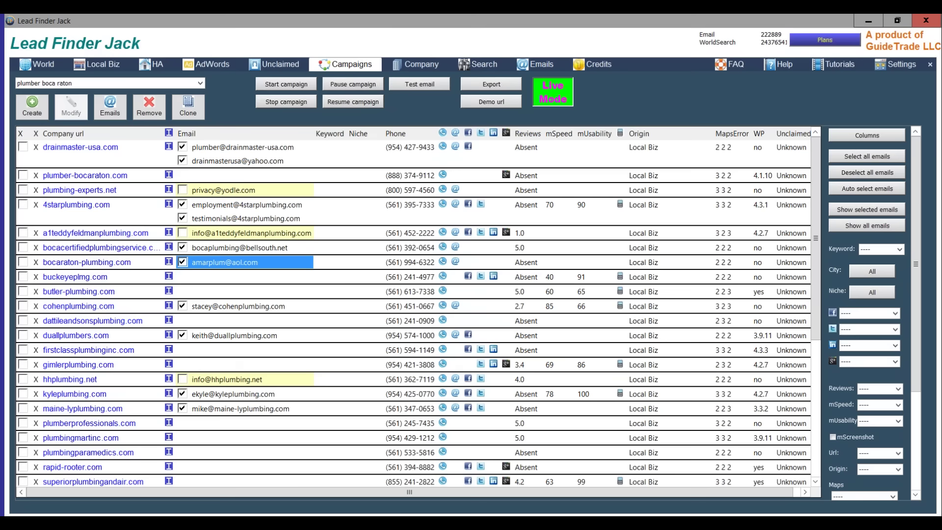
{"action": "left_click", "coordinate": [110, 105]}
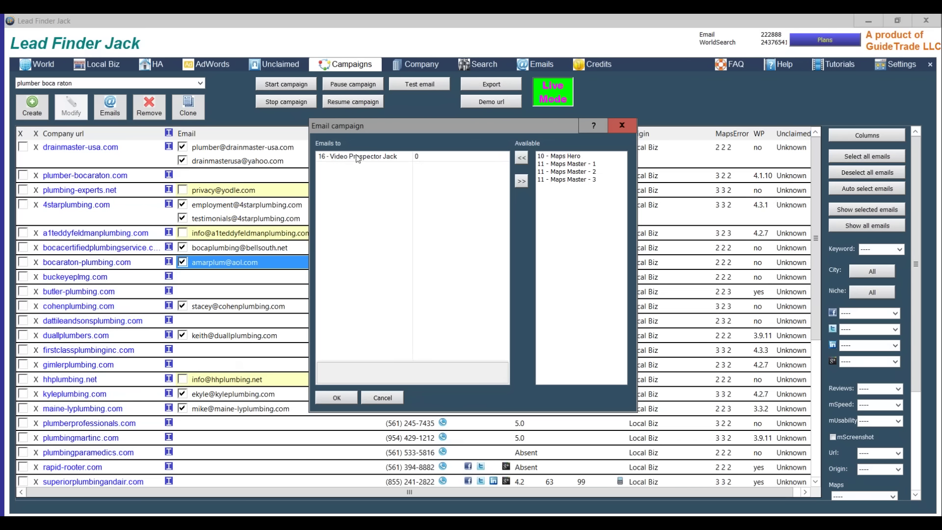
{"action": "left_click", "coordinate": [547, 156]}
{"action": "left_click", "coordinate": [521, 158]}
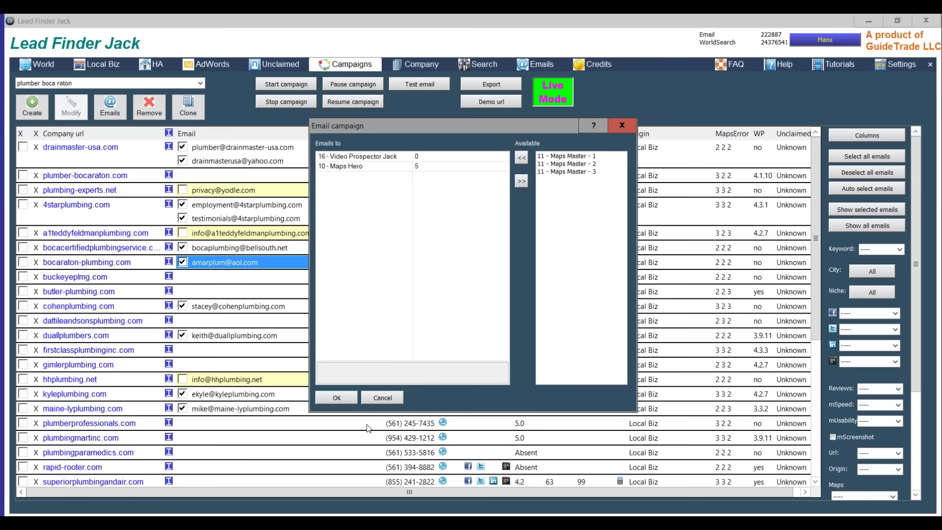
{"action": "left_click", "coordinate": [390, 398]}
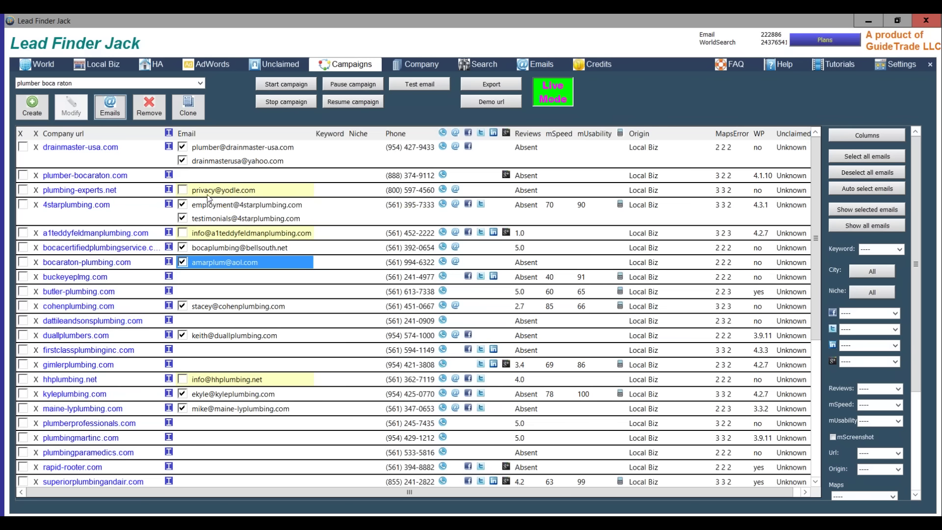
{"action": "mouse_move", "coordinate": [211, 196]}
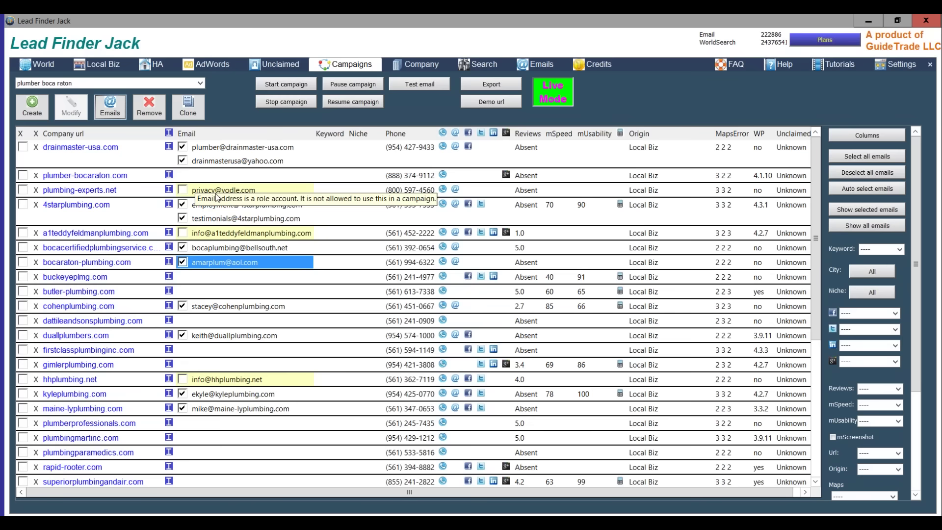
{"action": "mouse_move", "coordinate": [186, 240]}
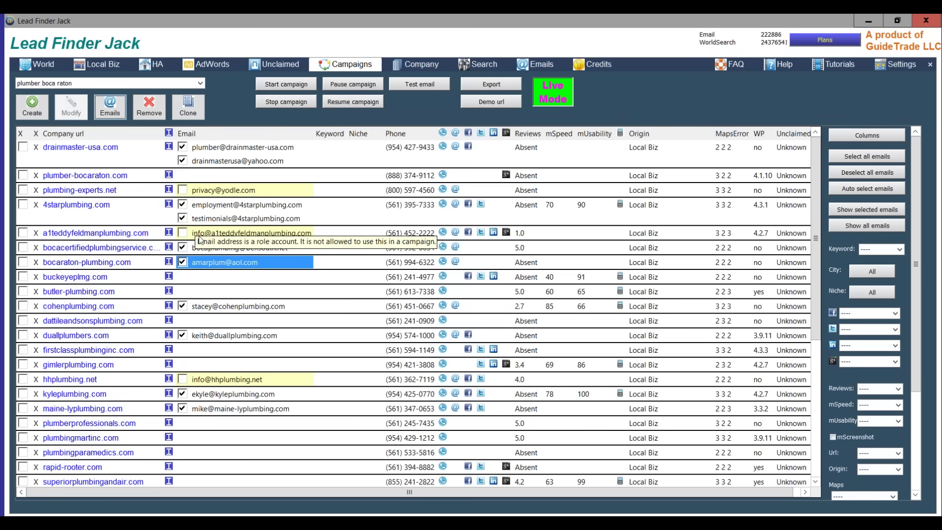
{"action": "mouse_move", "coordinate": [206, 385]}
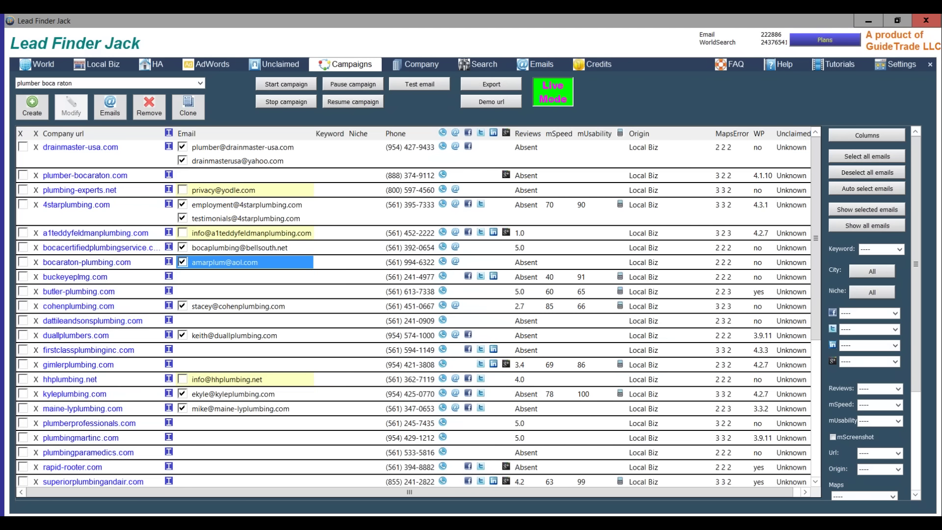
- Bring up the Webinar Demo site at localthemejack.com/webdemo2 and scroll down to its services grid
{"action": "key", "text": "alt+Tab"}
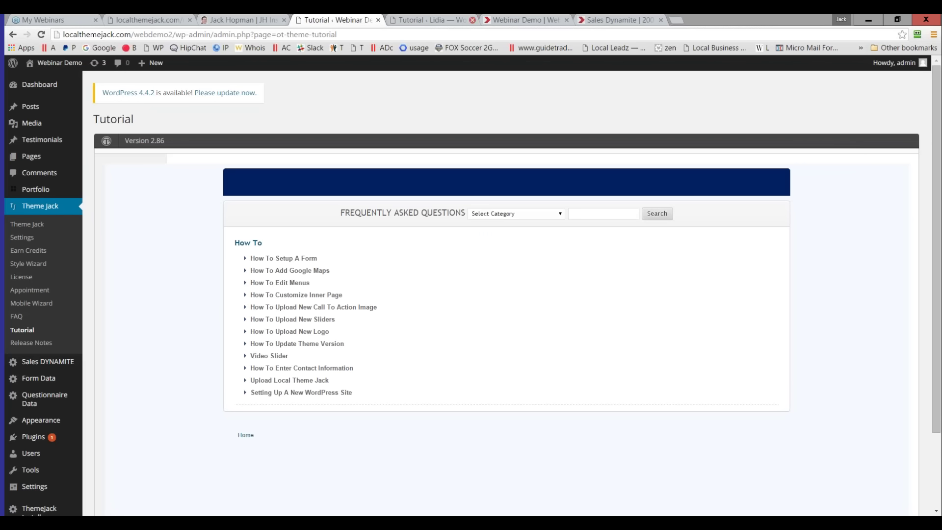
{"action": "left_click", "coordinate": [522, 19]}
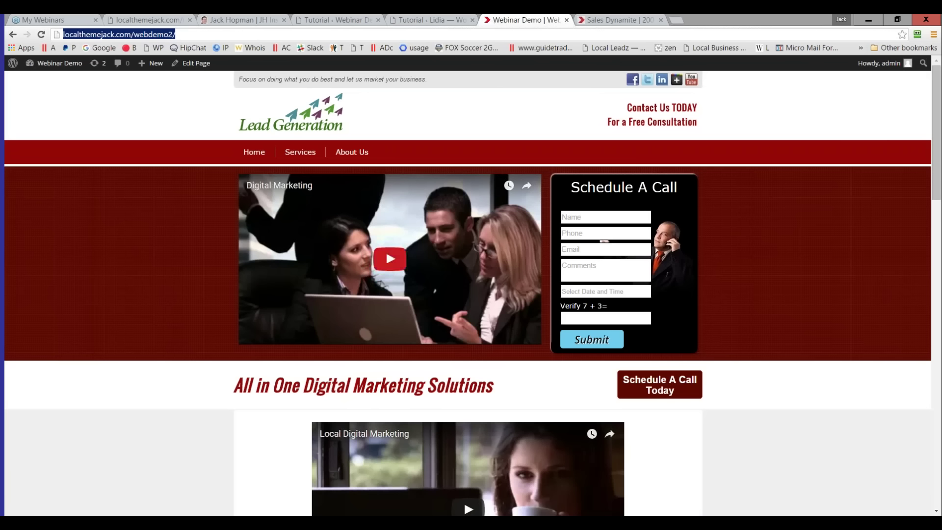
{"action": "scroll", "coordinate": [342, 319], "scroll_direction": "down", "scroll_amount": 1}
{"action": "scroll", "coordinate": [343, 318], "scroll_direction": "up", "scroll_amount": 1}
{"action": "scroll", "coordinate": [242, 313], "scroll_direction": "down", "scroll_amount": 3}
{"action": "scroll", "coordinate": [242, 314], "scroll_direction": "down", "scroll_amount": 8}
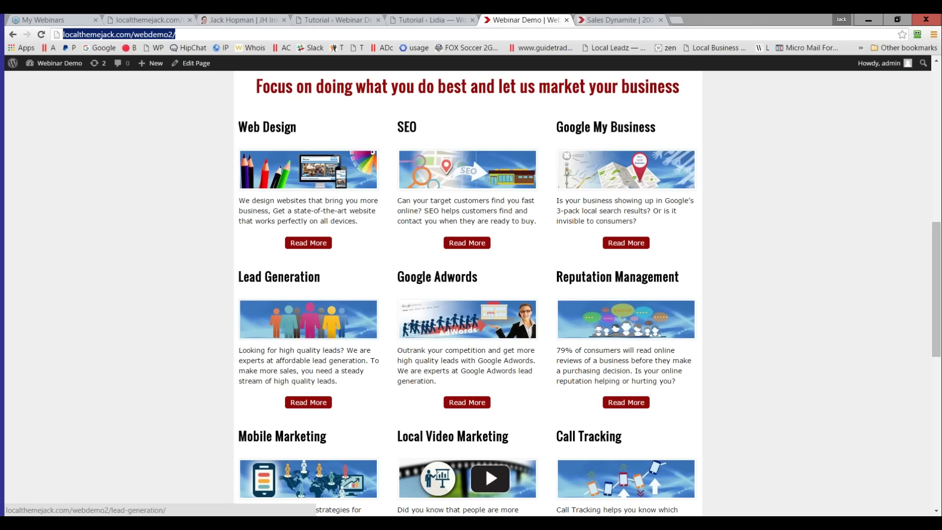
- Scroll the Lead Generation demo page to its top, select its address, and return to Lead Finder Jack
{"action": "left_click", "coordinate": [171, 332]}
{"action": "scroll", "coordinate": [171, 332], "scroll_direction": "up", "scroll_amount": 4}
{"action": "scroll", "coordinate": [540, 137], "scroll_direction": "up", "scroll_amount": 7}
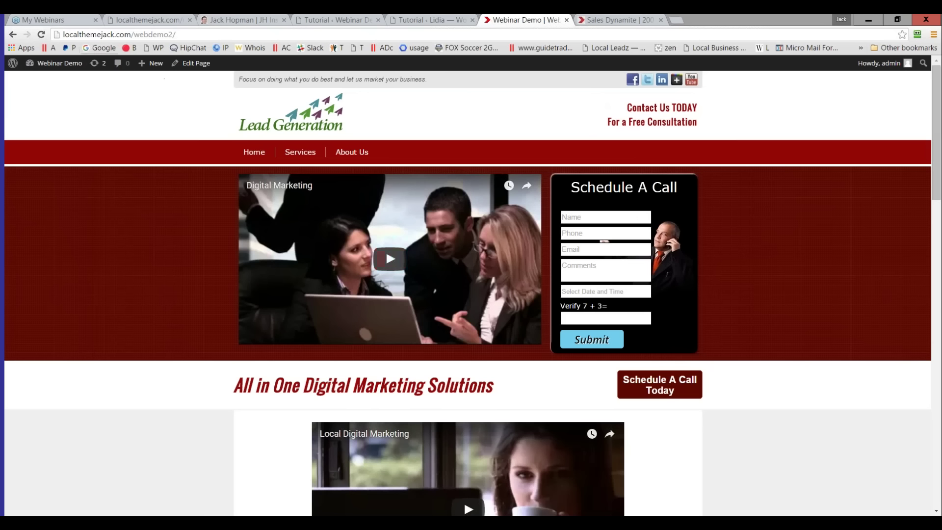
{"action": "left_click", "coordinate": [94, 37]}
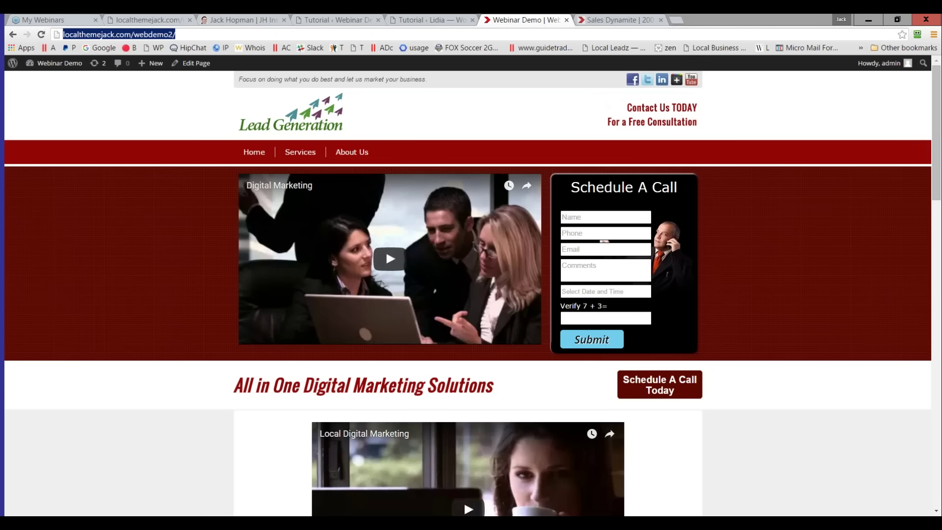
{"action": "key", "text": "alt+Tab"}
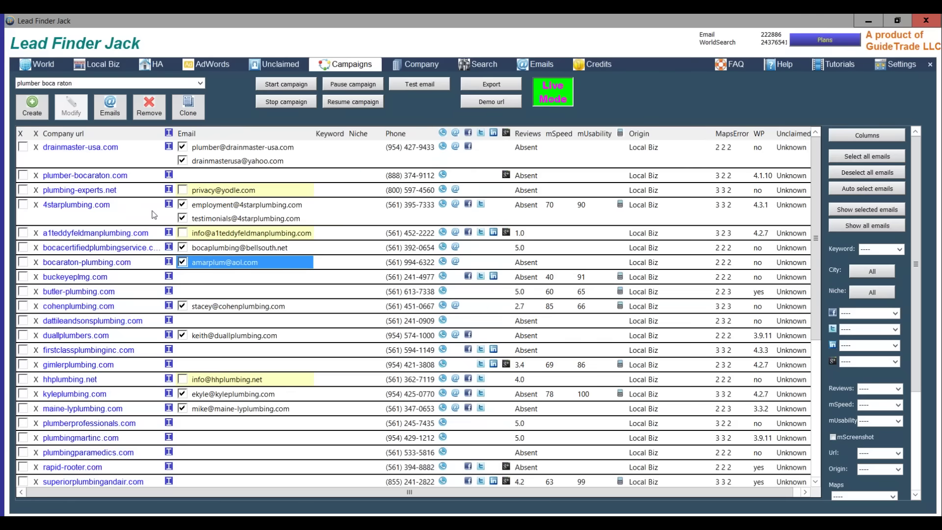
- Review the 16 - Video Prospector Jack email template and close it unchanged
{"action": "left_click", "coordinate": [542, 67]}
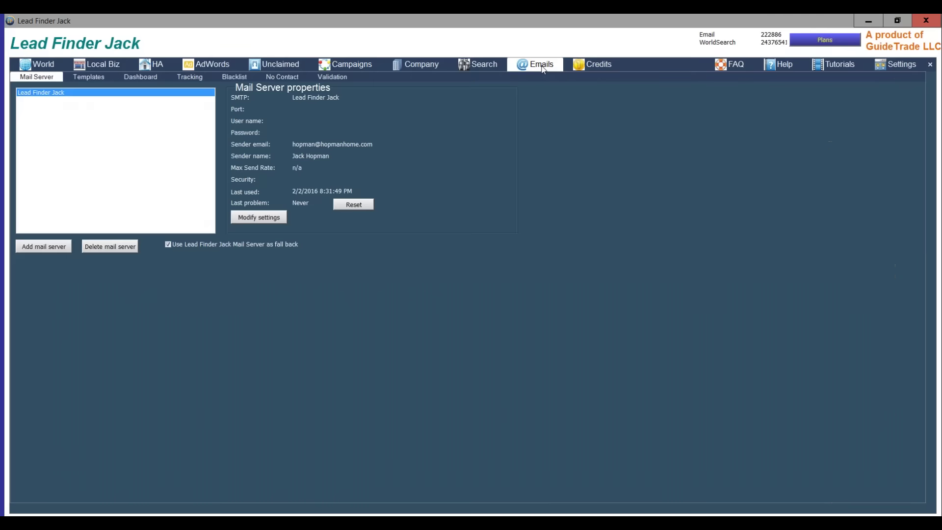
{"action": "left_click", "coordinate": [76, 78]}
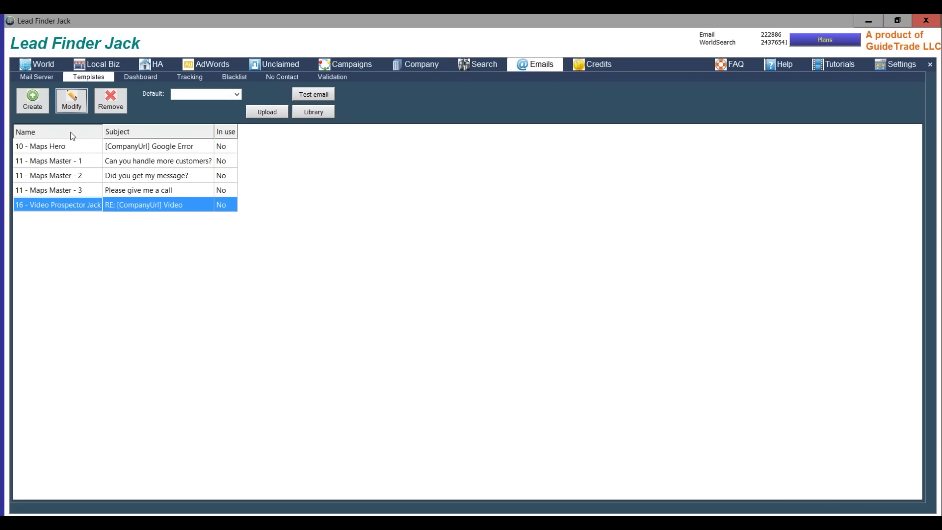
{"action": "left_click", "coordinate": [72, 100]}
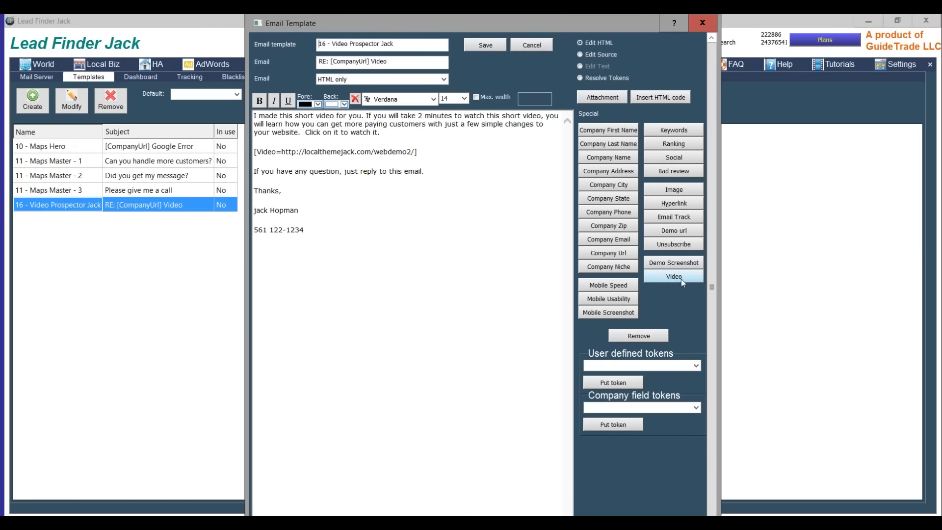
{"action": "left_click", "coordinate": [702, 23]}
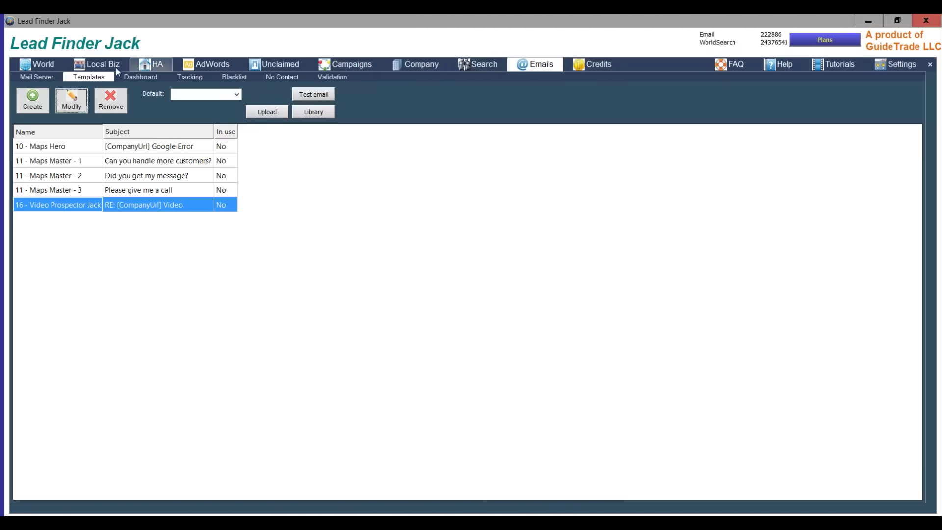
- Confirm the plumber boca raton campaign still sends the 16 - Video Prospector Jack email
{"action": "left_click", "coordinate": [349, 69]}
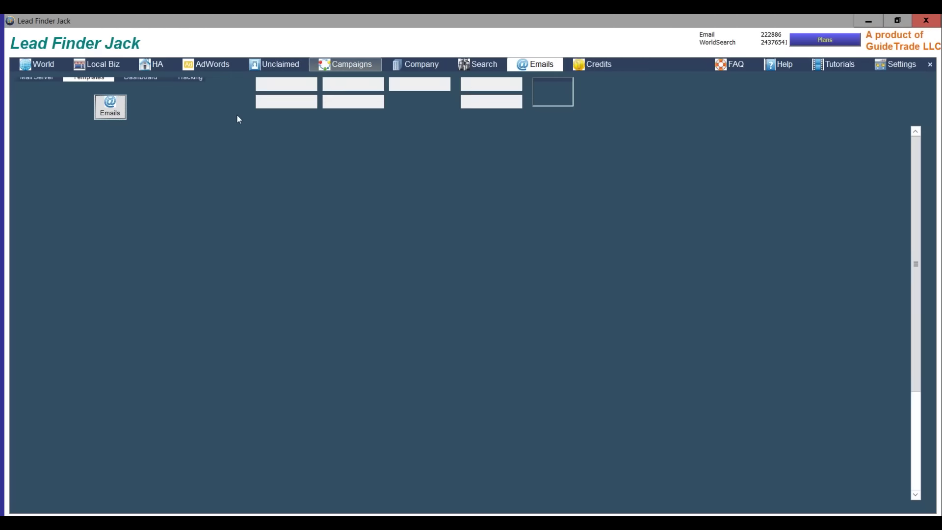
{"action": "left_click", "coordinate": [110, 107]}
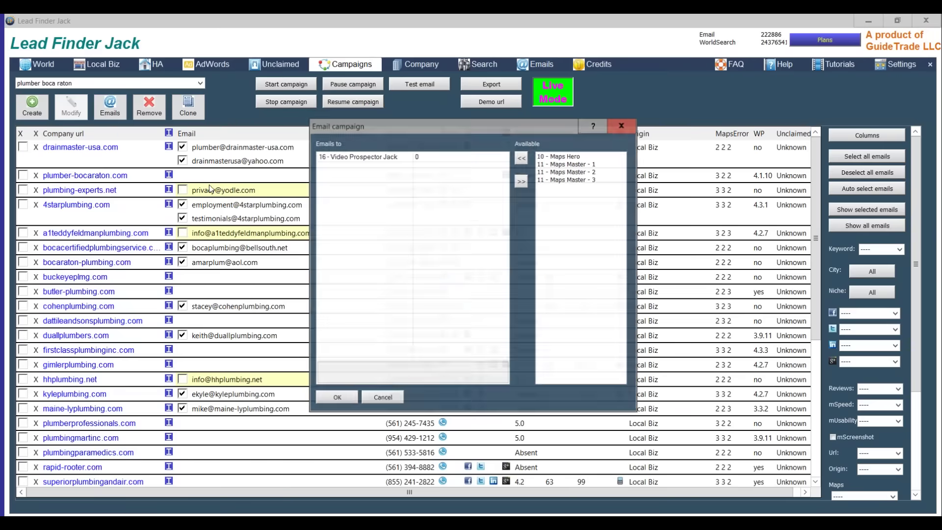
{"action": "left_click", "coordinate": [392, 397]}
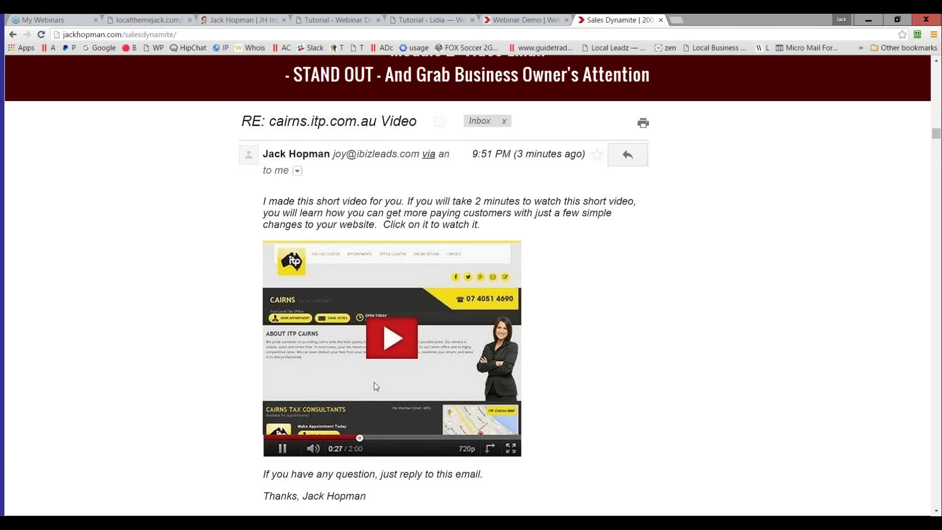
- In a new tab, sign in to Gmail with the saved account and its password
{"action": "left_click", "coordinate": [676, 20]}
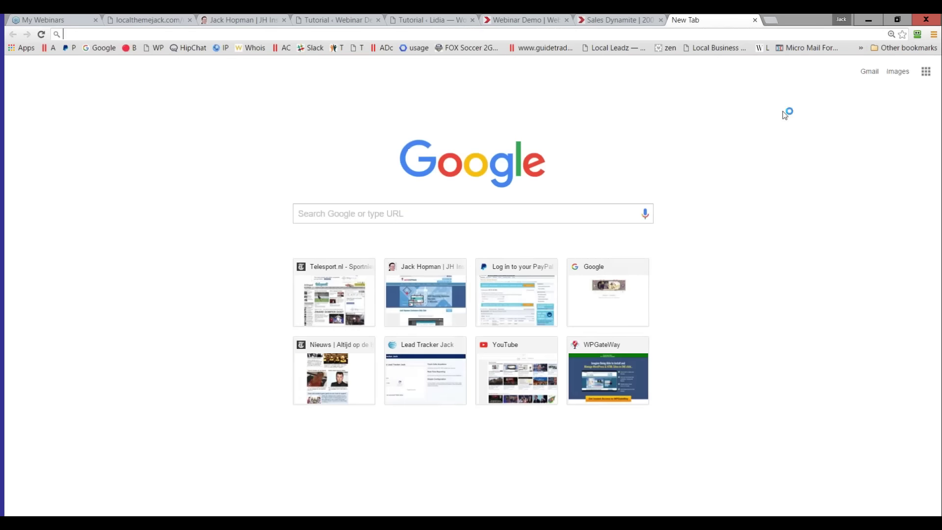
{"action": "left_click", "coordinate": [868, 73]}
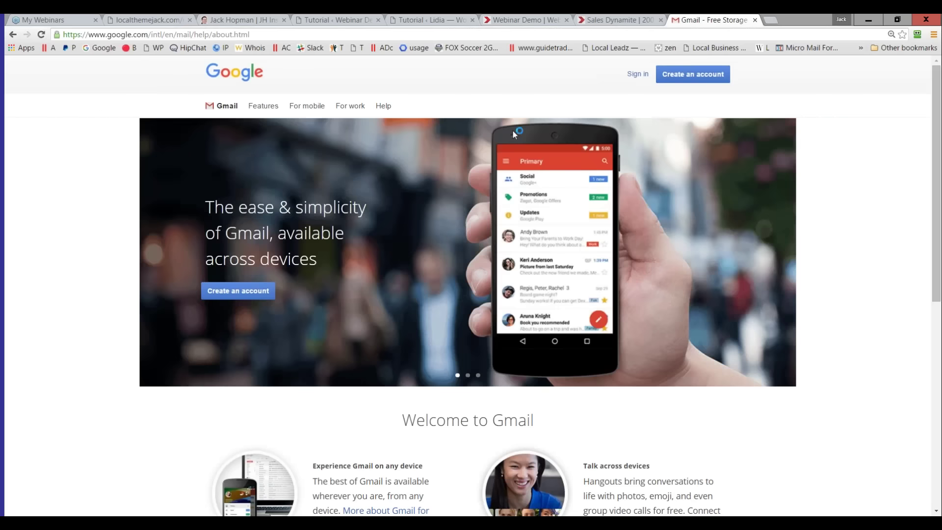
{"action": "left_click", "coordinate": [637, 74]}
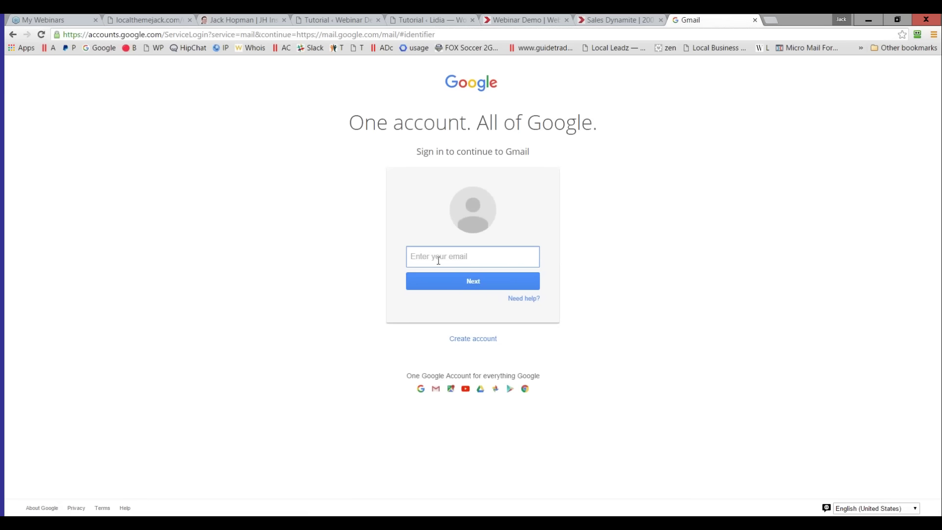
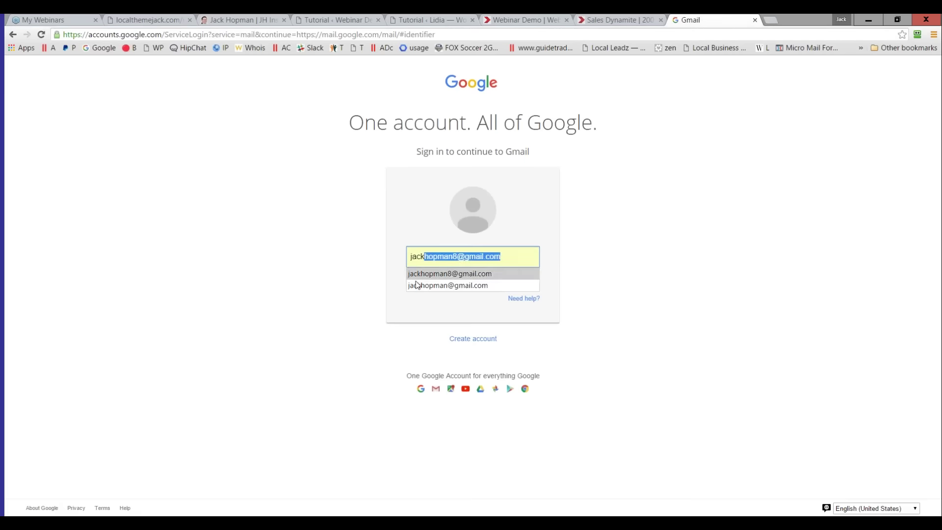
{"action": "left_click", "coordinate": [419, 285]}
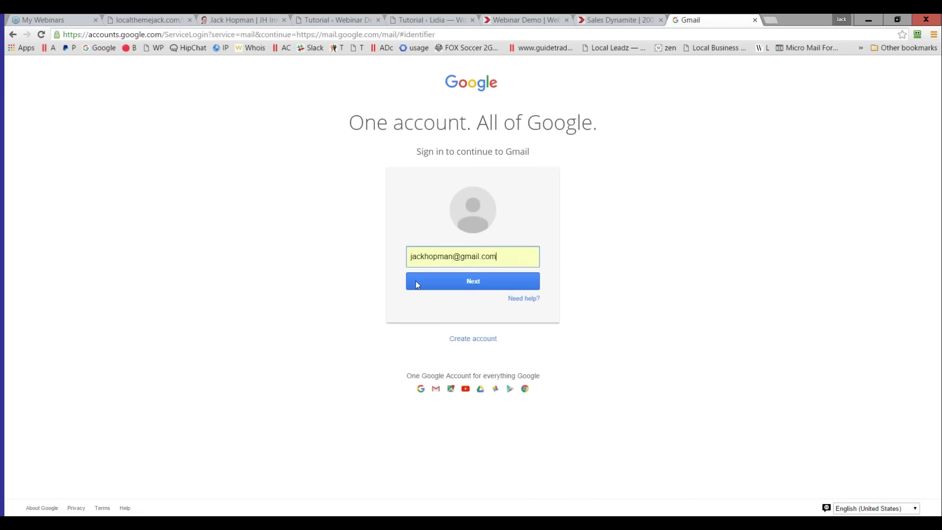
{"action": "left_click", "coordinate": [420, 285]}
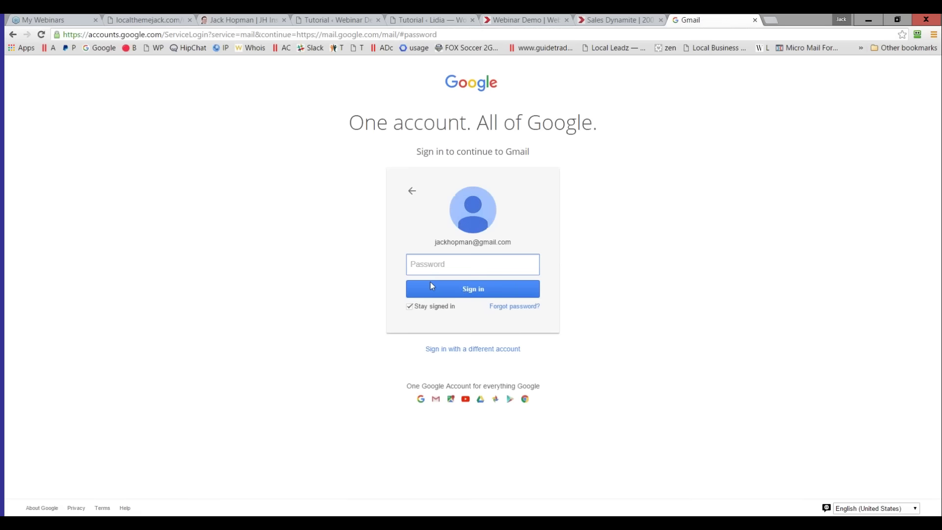
{"action": "type", "text": "•••••••••••"}
{"action": "left_click", "coordinate": [431, 286]}
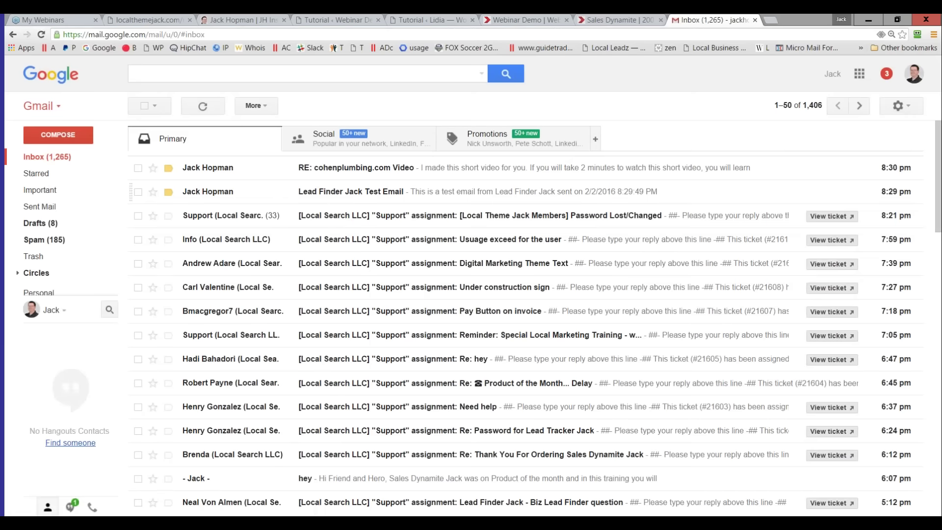
- Read the Lead Finder Jack Test Email, then the RE: cohenplumbing.com Video email and its video
{"action": "left_click", "coordinate": [350, 191]}
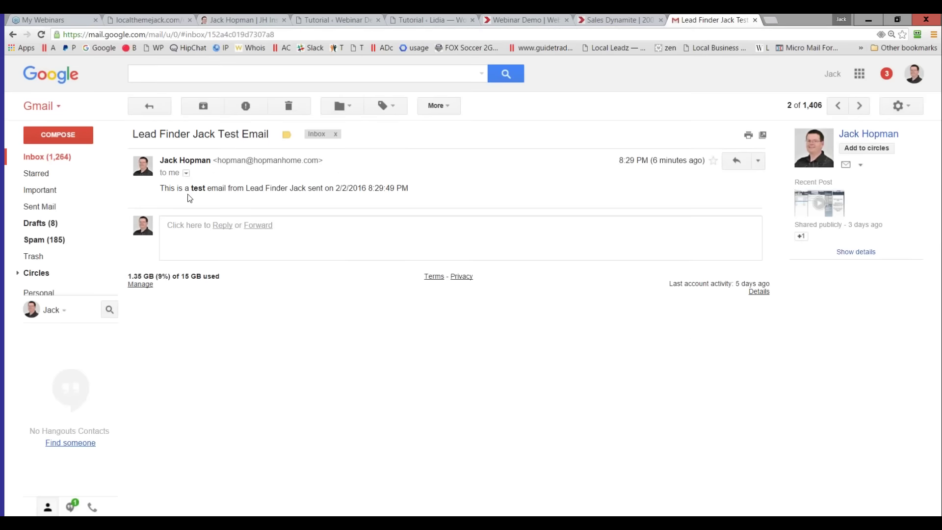
{"action": "left_click", "coordinate": [47, 156]}
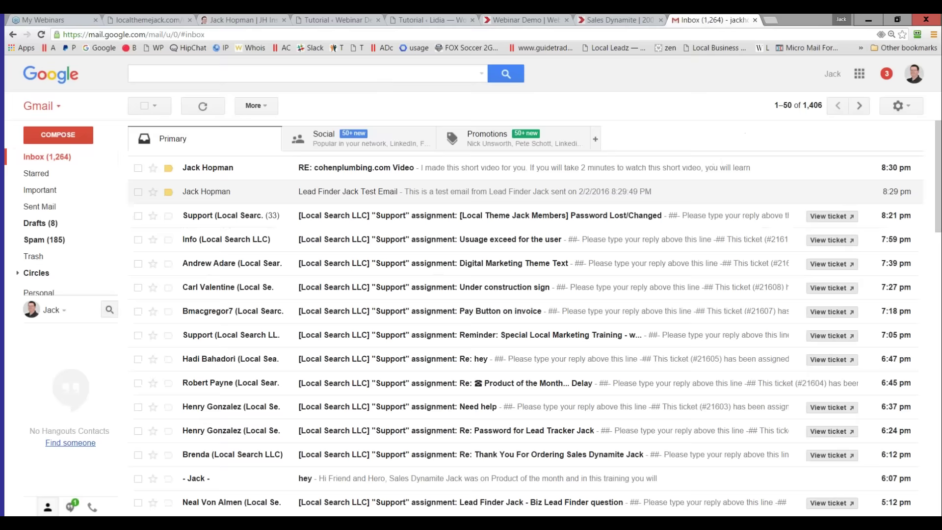
{"action": "left_click", "coordinate": [358, 170]}
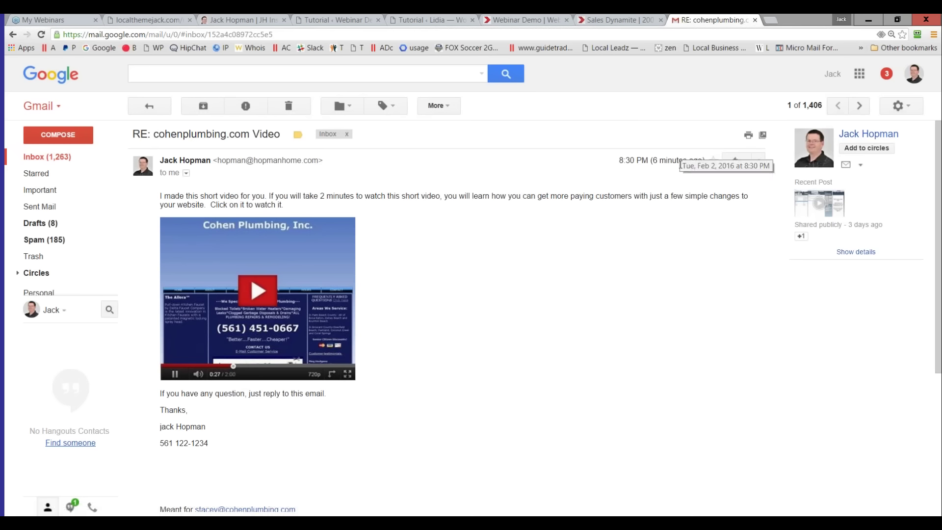
{"action": "left_click", "coordinate": [259, 304]}
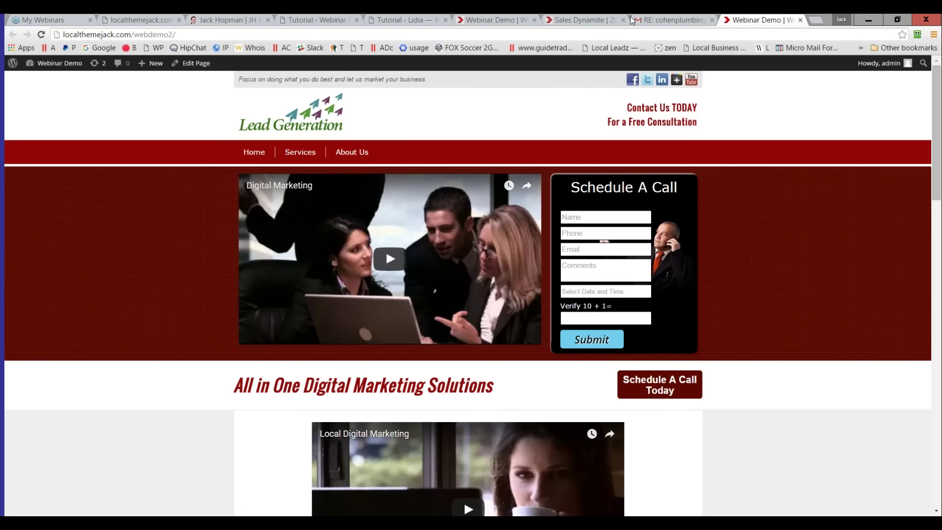
{"action": "left_click", "coordinate": [652, 21]}
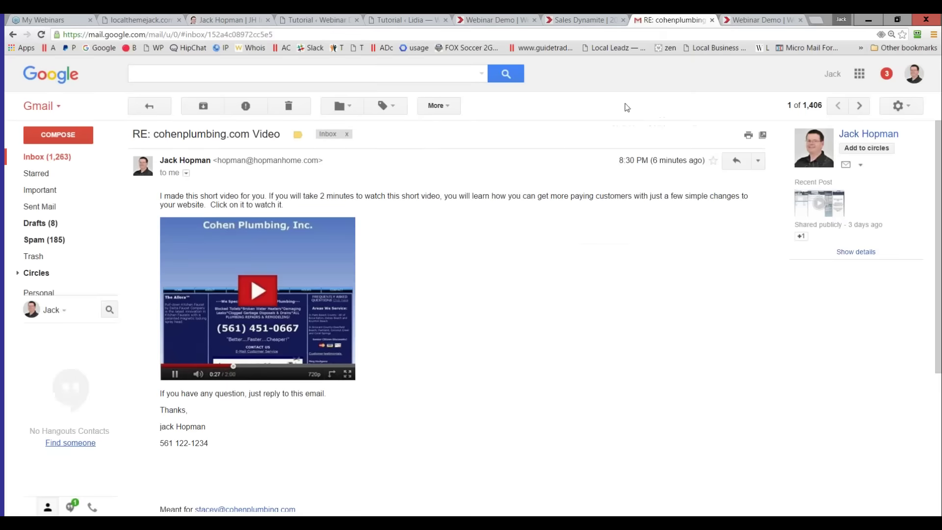
{"action": "left_click", "coordinate": [54, 158]}
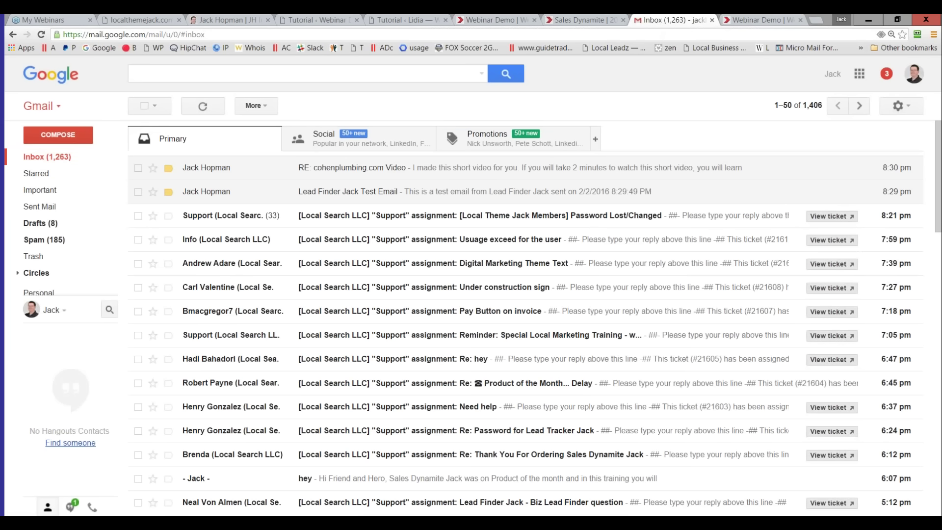
{"action": "key", "text": "alt+Tab"}
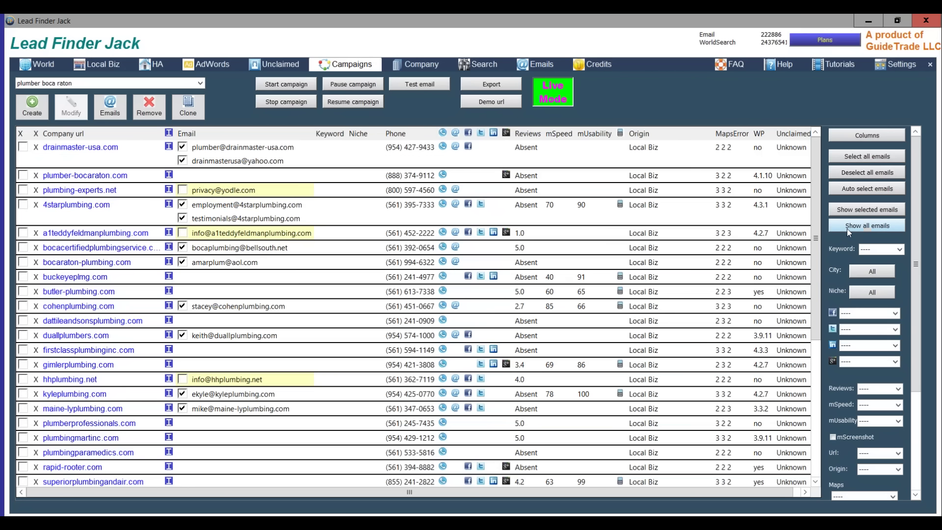
{"action": "left_click", "coordinate": [864, 175]}
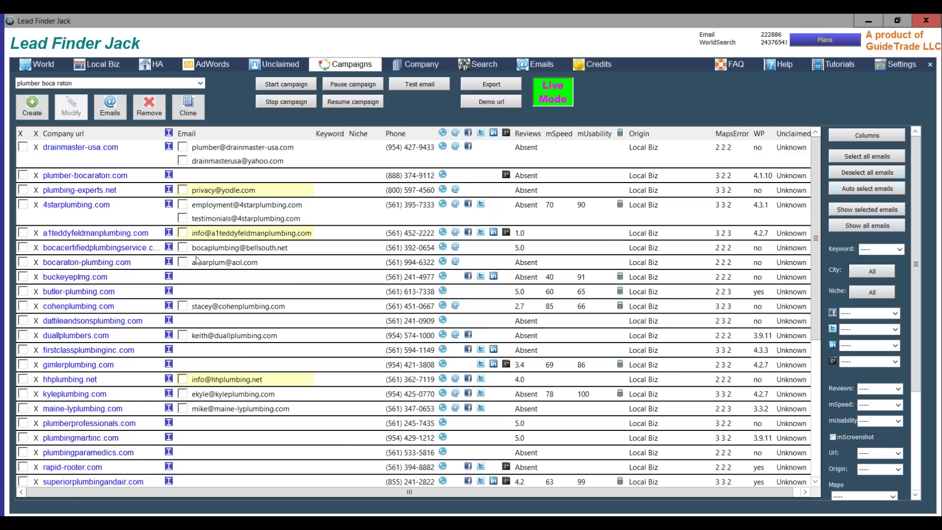
{"action": "left_click", "coordinate": [293, 309]}
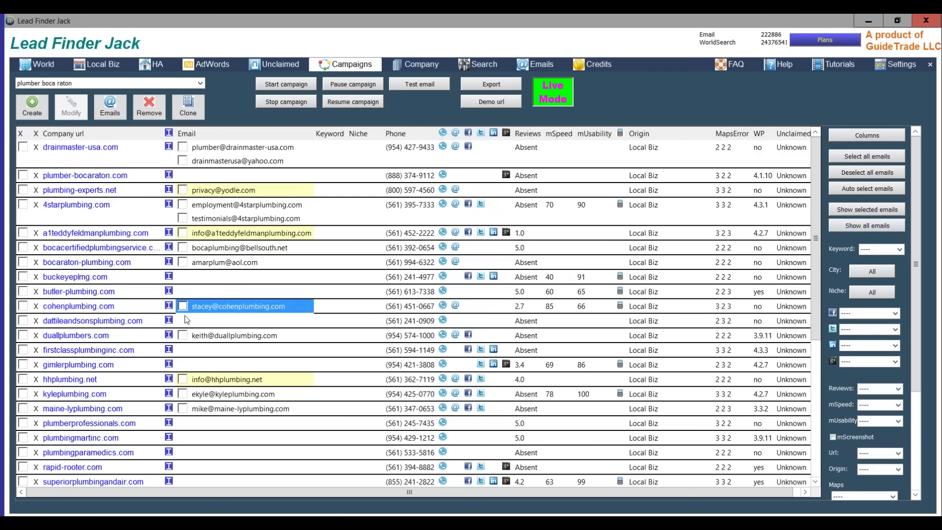
{"action": "left_click", "coordinate": [116, 307]}
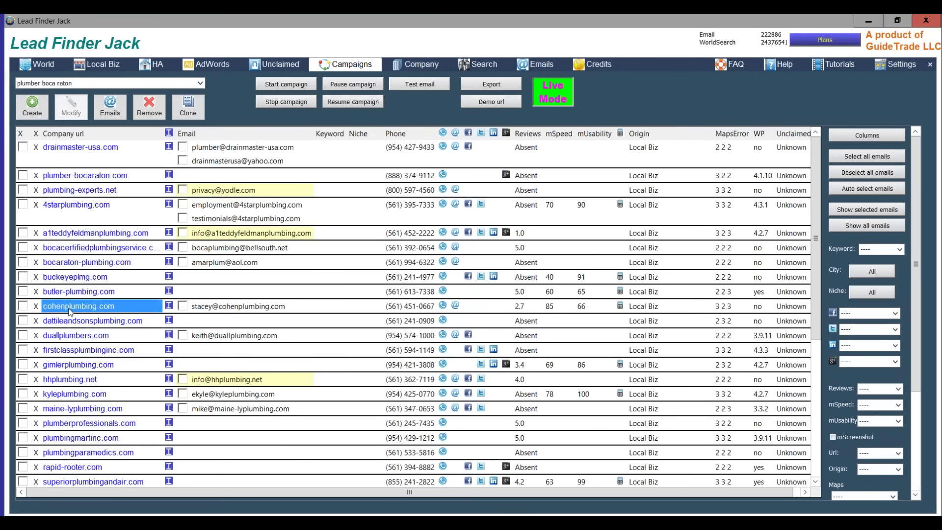
- Open the cohenplumbing.com site from the lead's Company url link
{"action": "left_click", "coordinate": [69, 309]}
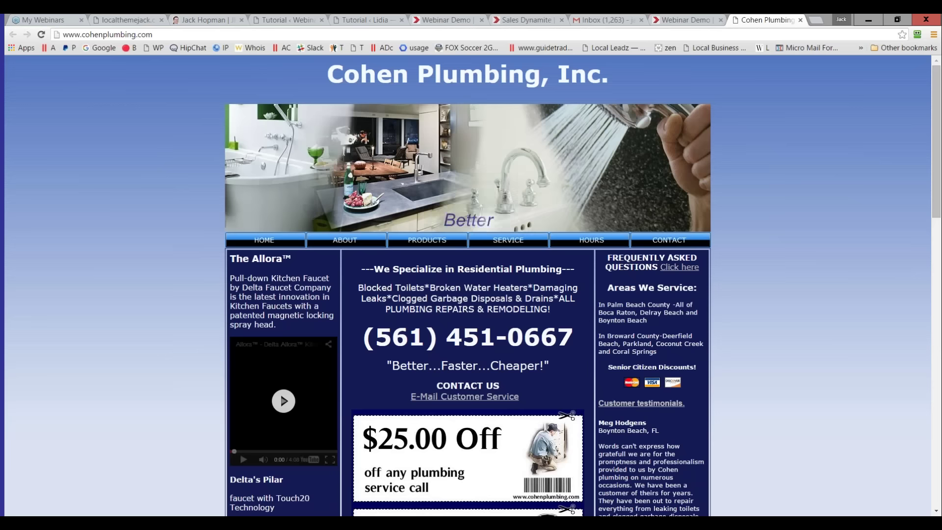
- Send a test email of the 16 - Video template to the ticked Cohen Plumbing contact
{"action": "key", "text": "alt+Tab"}
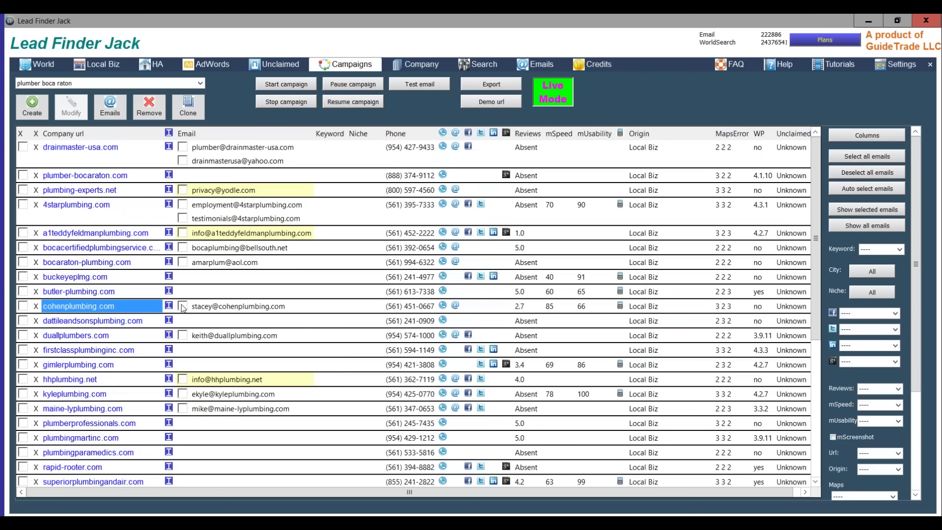
{"action": "left_click", "coordinate": [183, 306]}
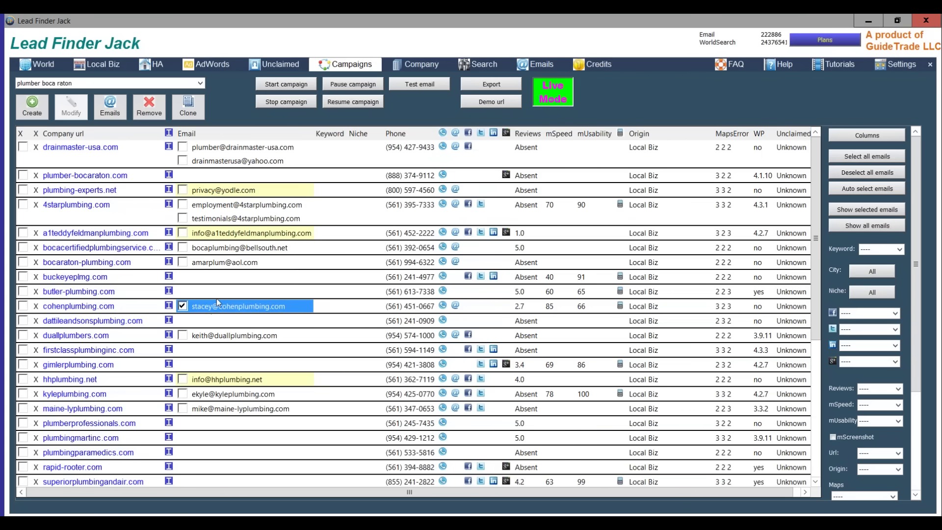
{"action": "left_click", "coordinate": [432, 86]}
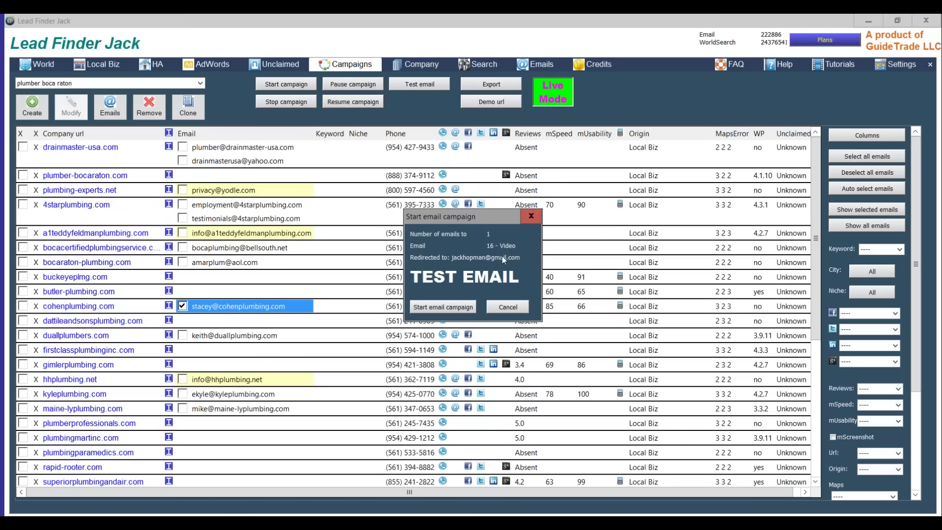
{"action": "left_click", "coordinate": [444, 307]}
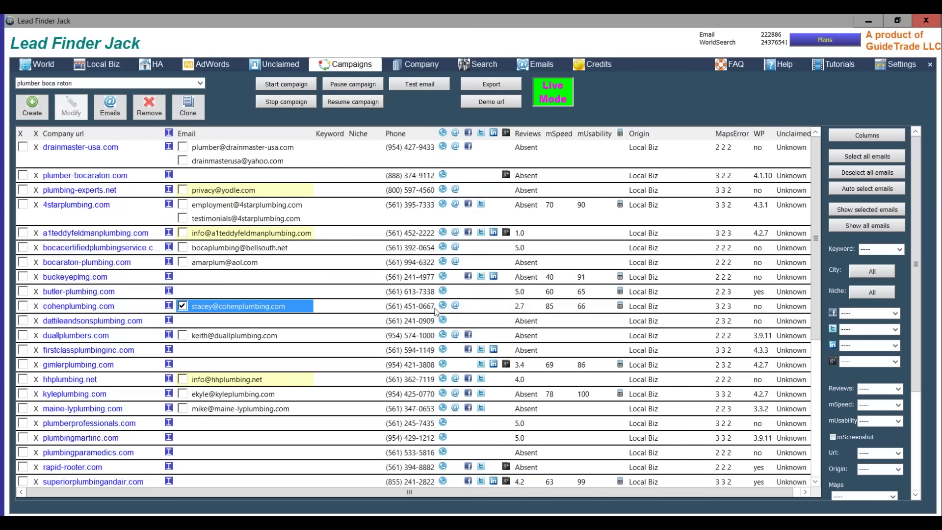
{"action": "left_click", "coordinate": [514, 300]}
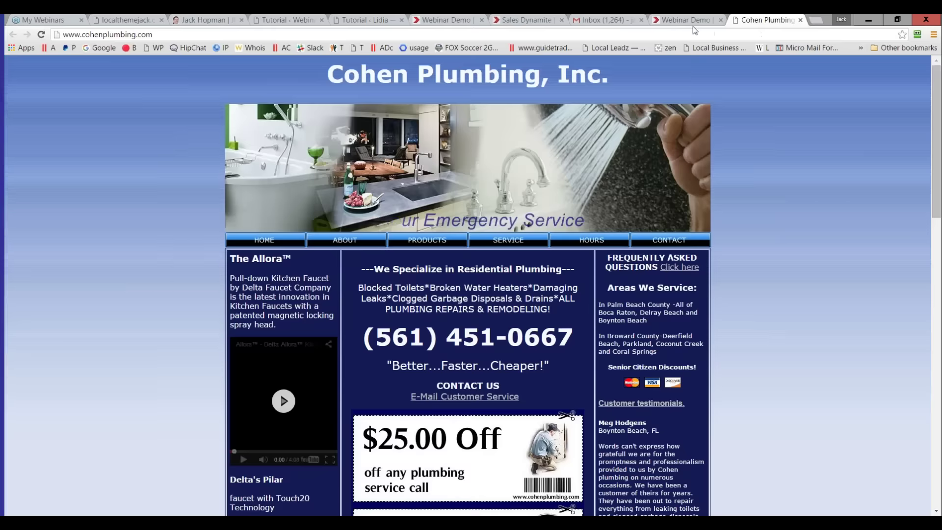
- Open the RE: cohenplumbing.com Video email in Gmail and expand its first message
{"action": "left_click", "coordinate": [692, 25]}
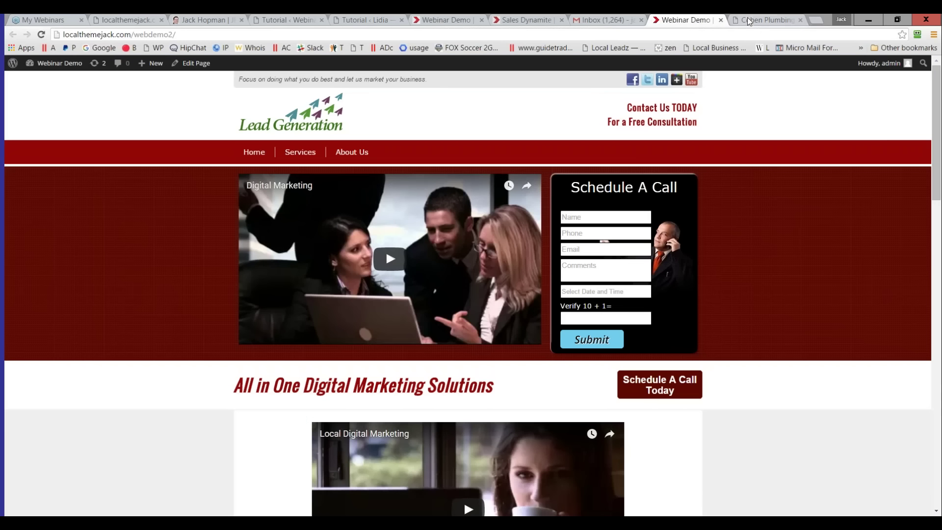
{"action": "left_click", "coordinate": [596, 24]}
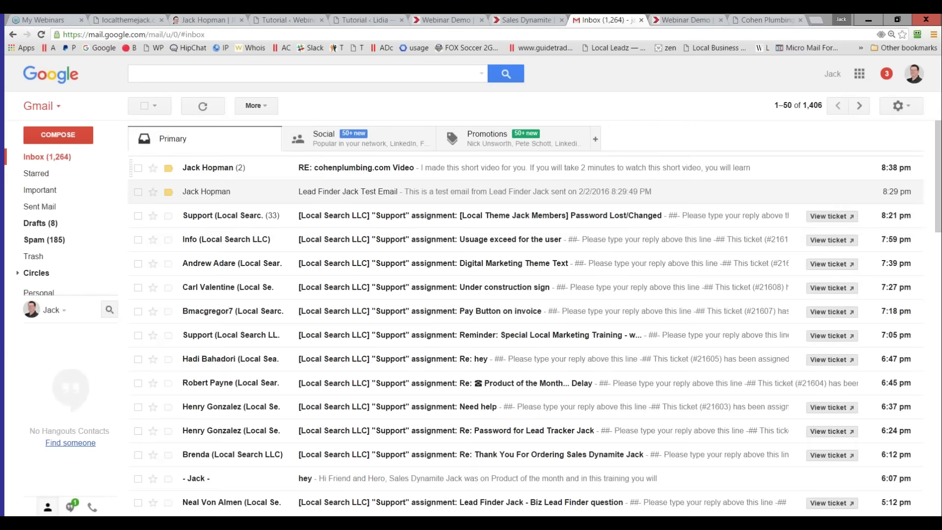
{"action": "left_click", "coordinate": [210, 168]}
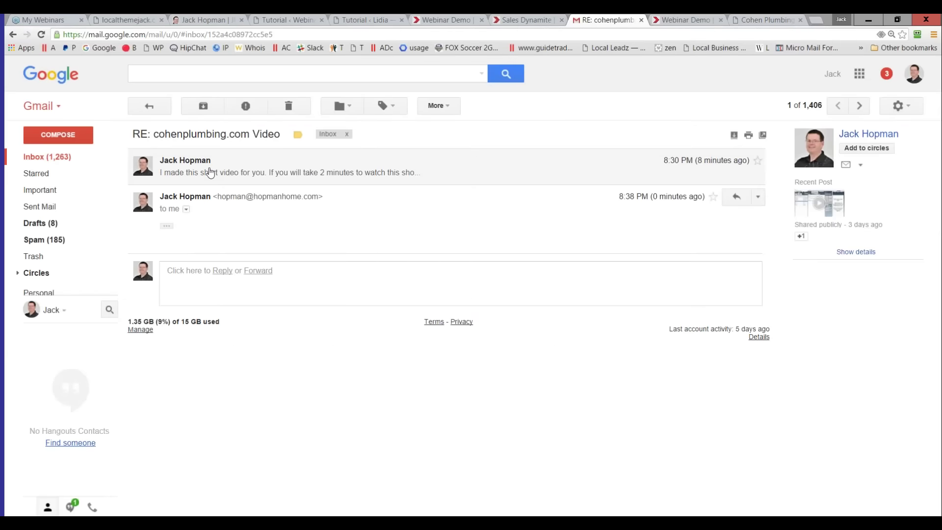
{"action": "left_click", "coordinate": [201, 168]}
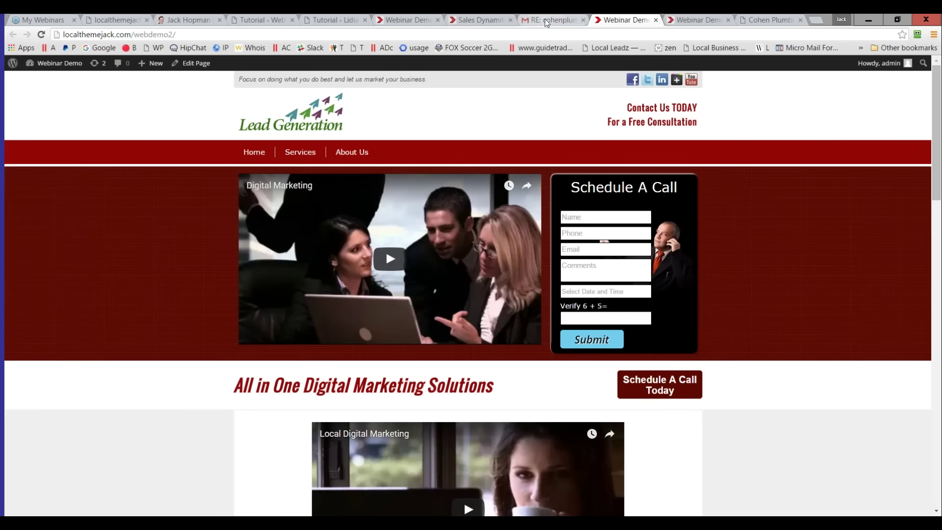
- Compare the Gmail video email with the Cohen Plumbing website, then go back to the Gmail inbox
{"action": "left_click", "coordinate": [558, 18]}
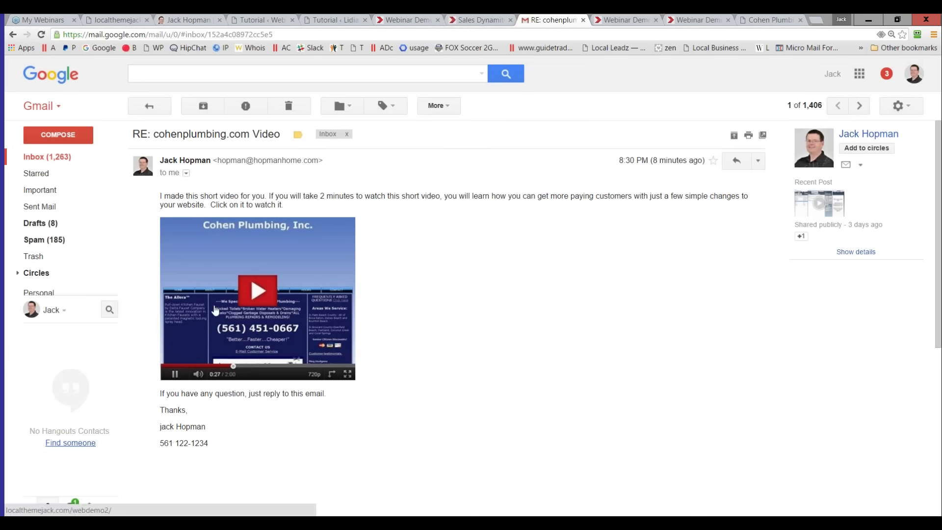
{"action": "left_click", "coordinate": [755, 20]}
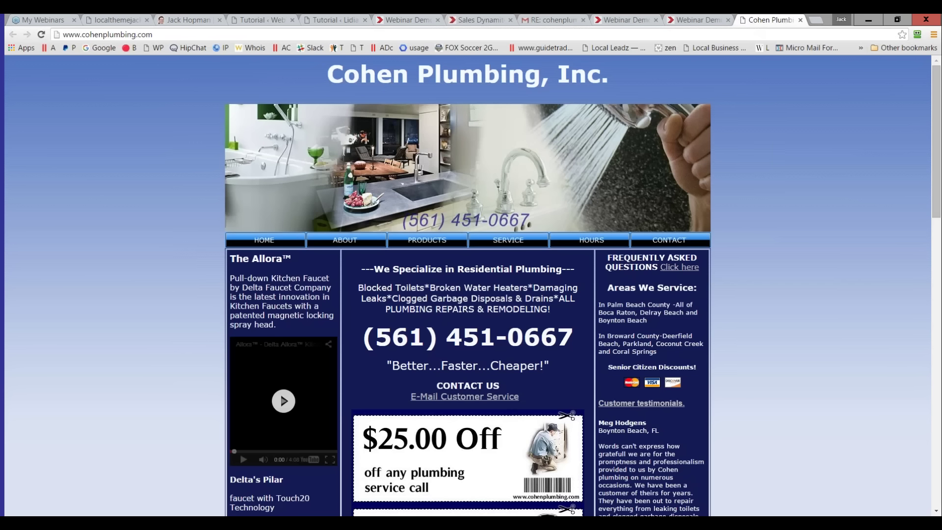
{"action": "left_click", "coordinate": [557, 21]}
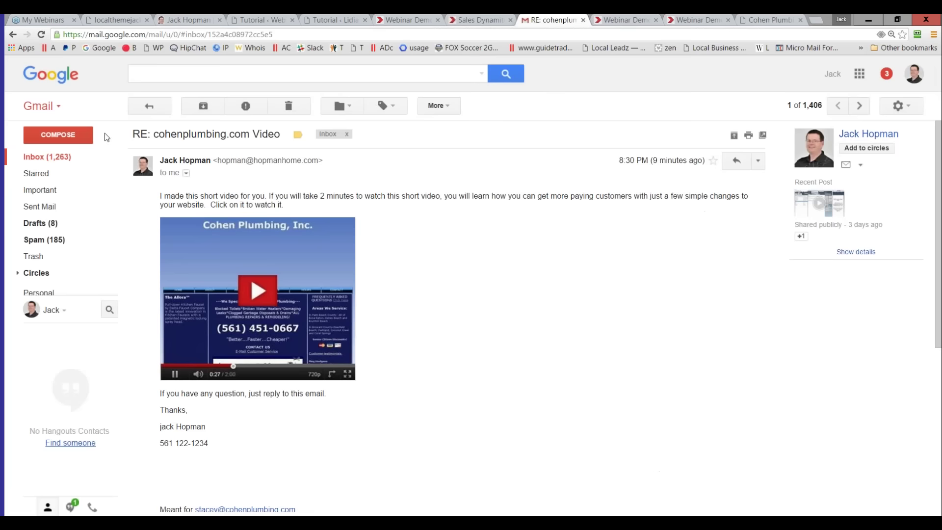
{"action": "left_click", "coordinate": [49, 157]}
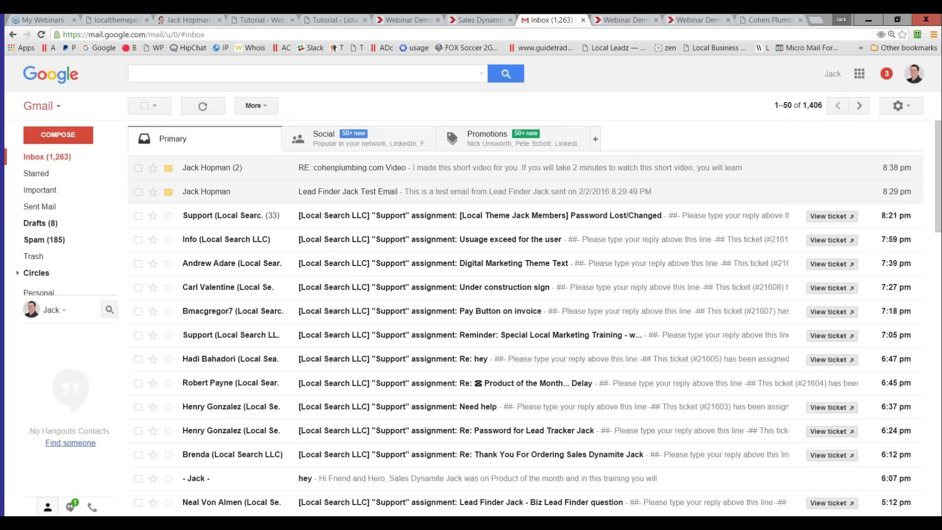
- View the Du-All Plumbing Services website, dismissing its water heater coupon popup
{"action": "key", "text": "alt+Tab"}
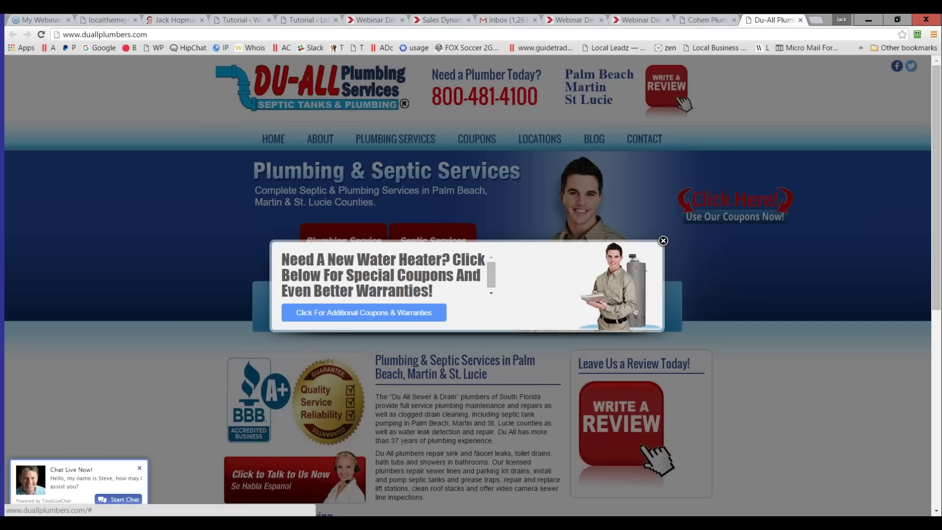
{"action": "key", "text": "Escape"}
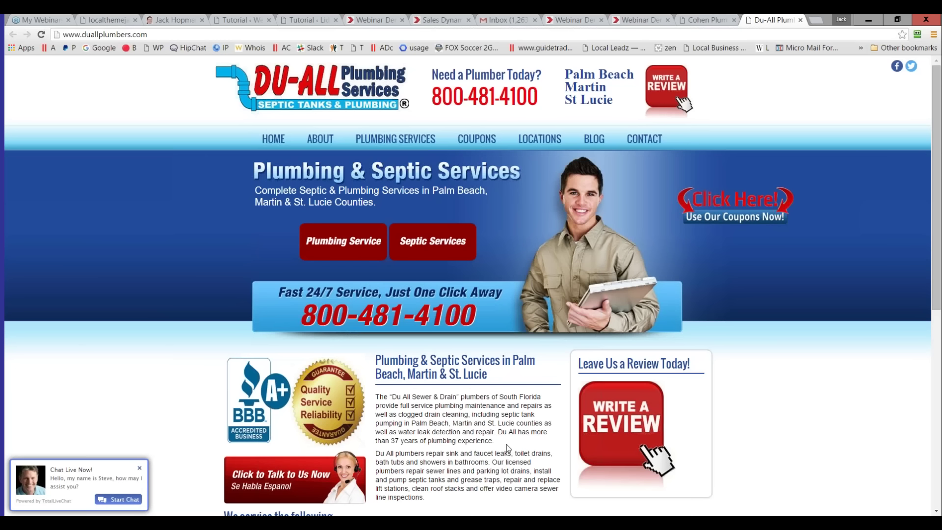
{"action": "key", "text": "alt+Tab"}
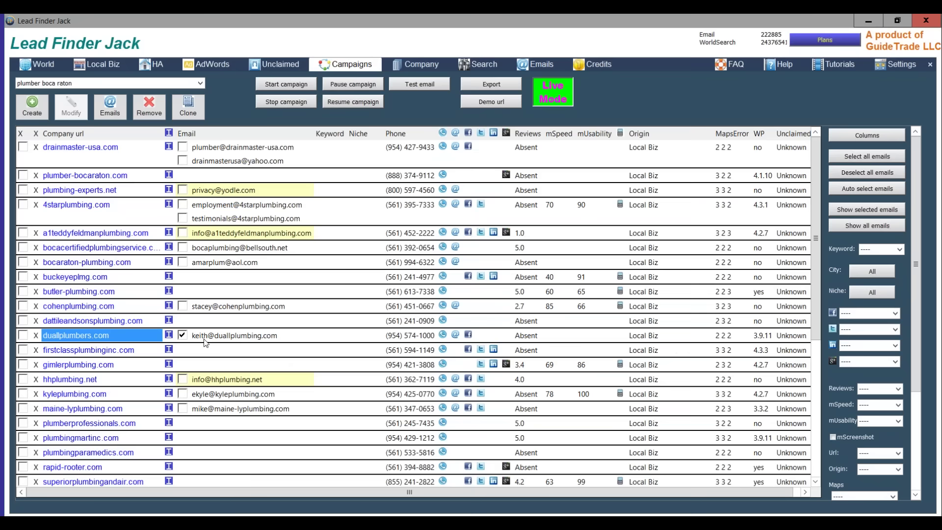
- Send a test email of the 16 - Video template for the ticked duallplumbers.com lead and dismiss the confirmation
{"action": "left_click", "coordinate": [420, 85]}
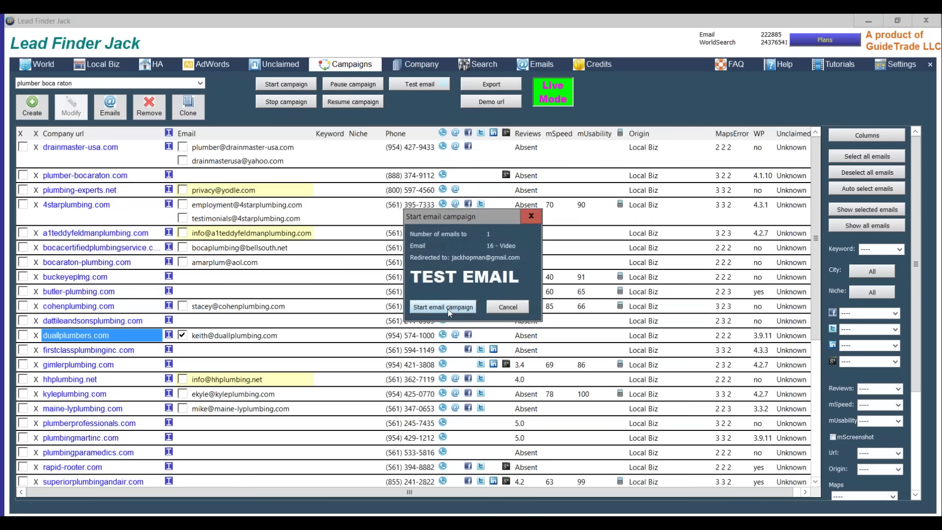
{"action": "left_click", "coordinate": [448, 309]}
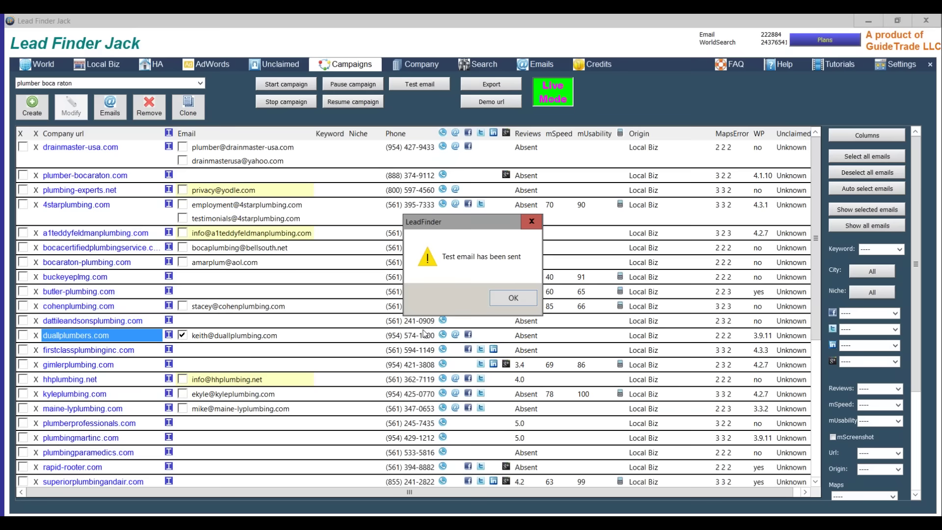
{"action": "left_click", "coordinate": [508, 299]}
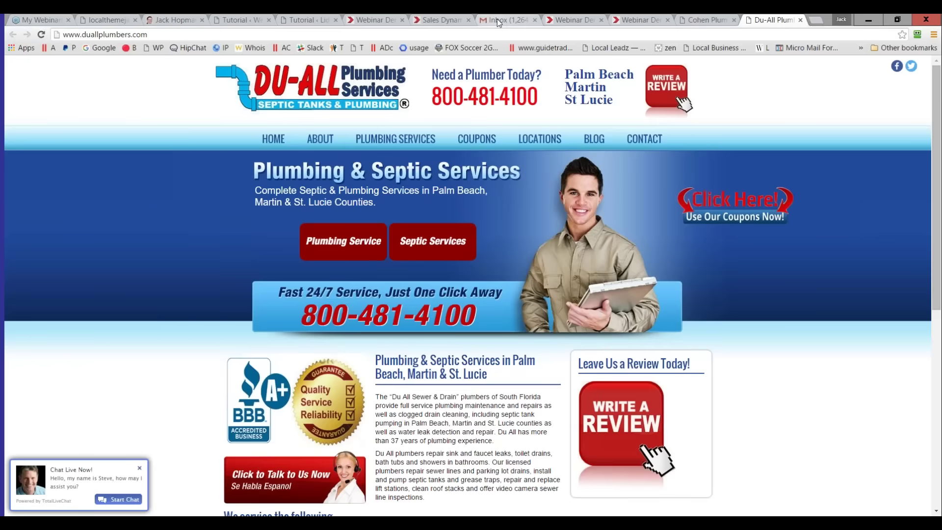
- Open the 'RE: duallplumbers.com Video' test email from the top of the Gmail inbox
{"action": "left_click", "coordinate": [497, 19]}
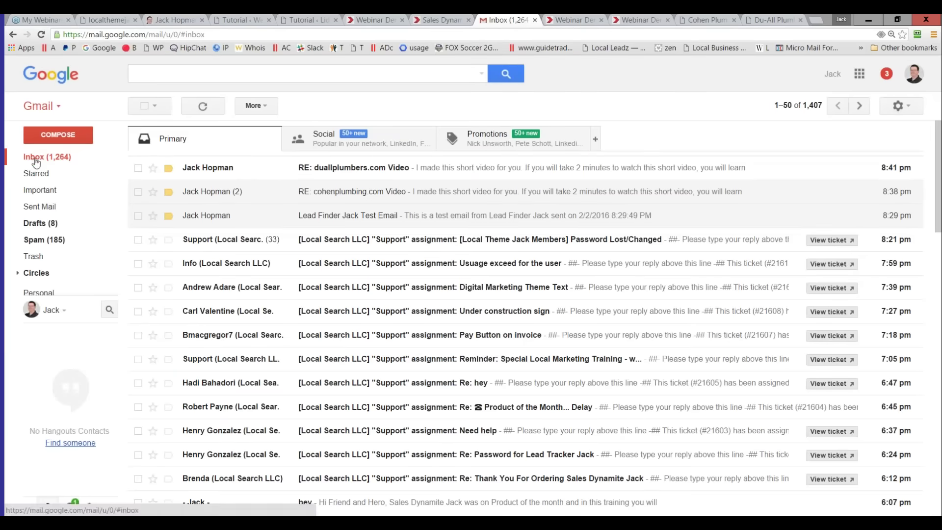
{"action": "left_click", "coordinate": [247, 169]}
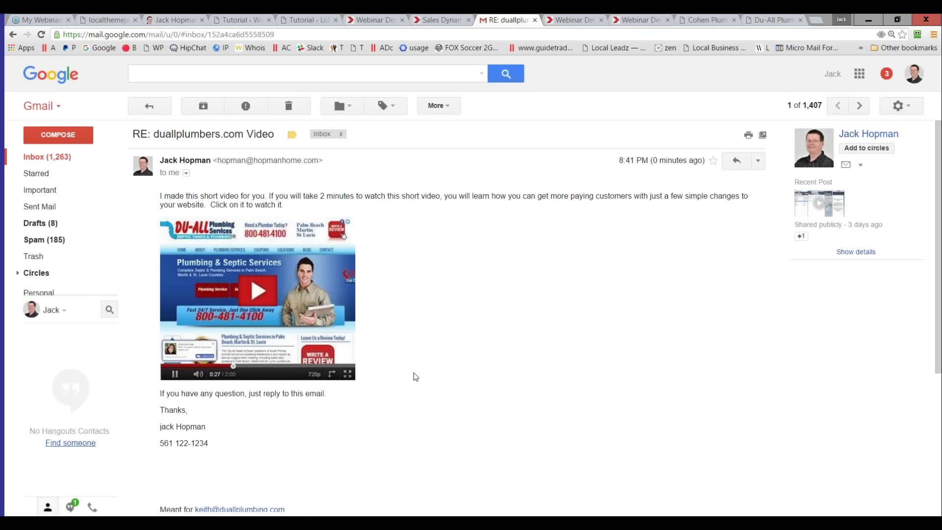
- Back in Lead Finder Jack, filter the plumber boca raton campaign to mobile usability <85
{"action": "key", "text": "alt+Tab"}
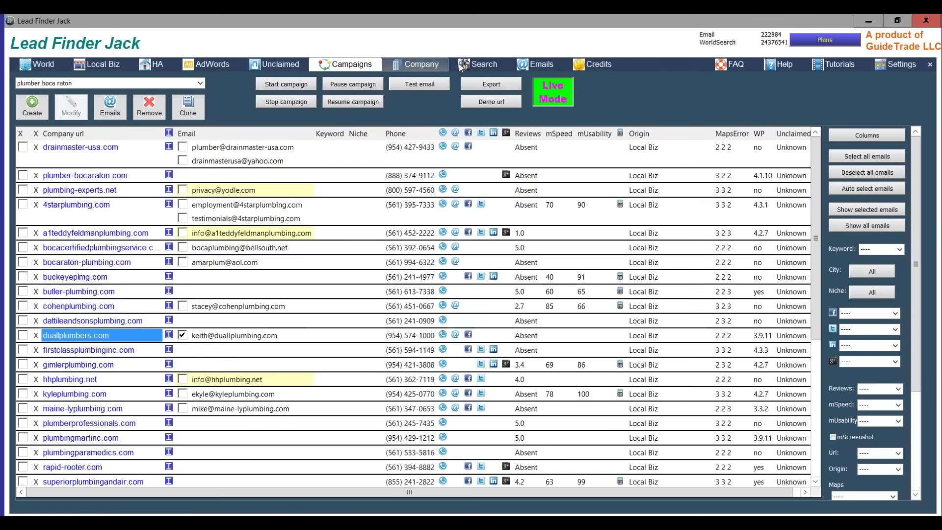
{"action": "left_click", "coordinate": [475, 66]}
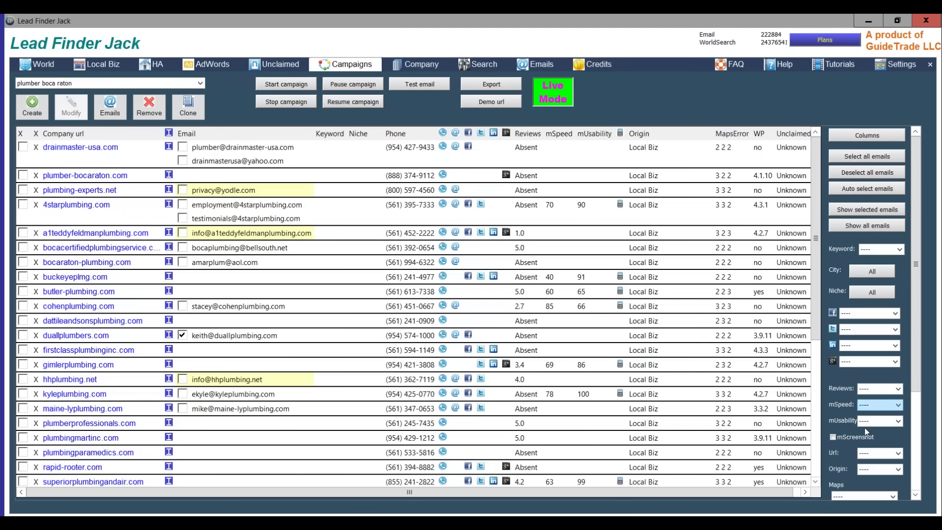
{"action": "left_click", "coordinate": [875, 422]}
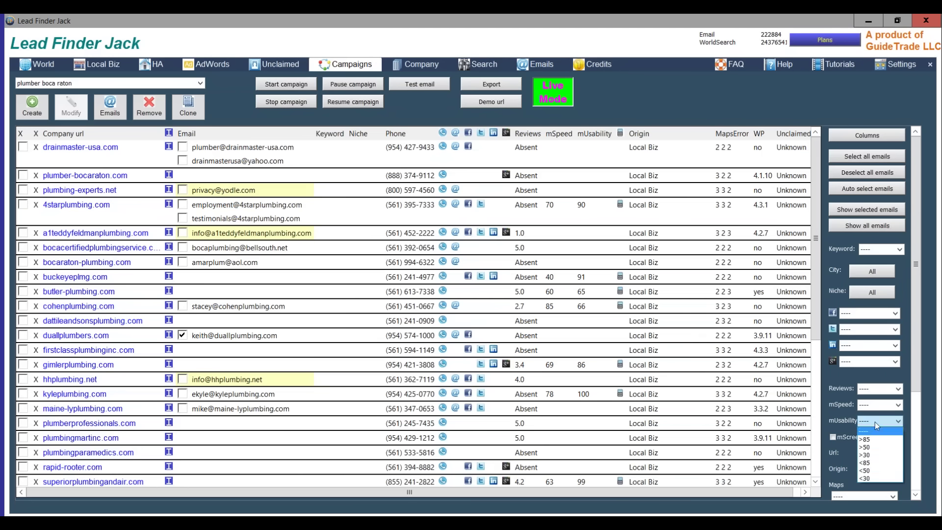
{"action": "left_click", "coordinate": [871, 463]}
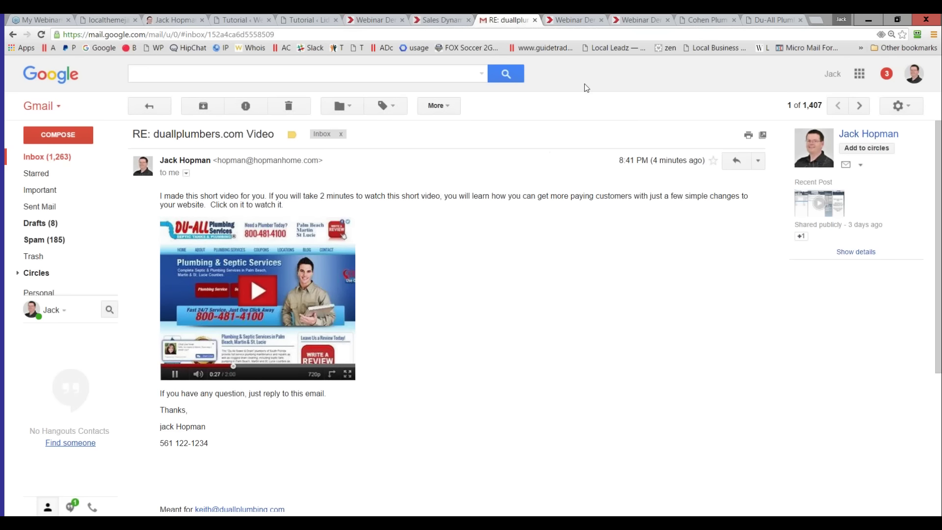
- View the Lead Generation webinar demo, then bring up the Theme Jack Biz Tutorial page
{"action": "left_click", "coordinate": [561, 20]}
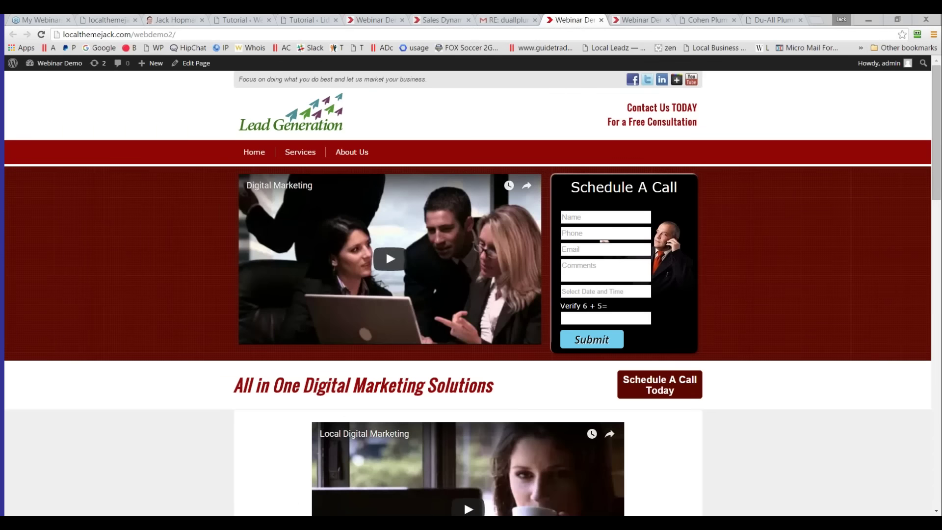
{"action": "left_click", "coordinate": [369, 19]}
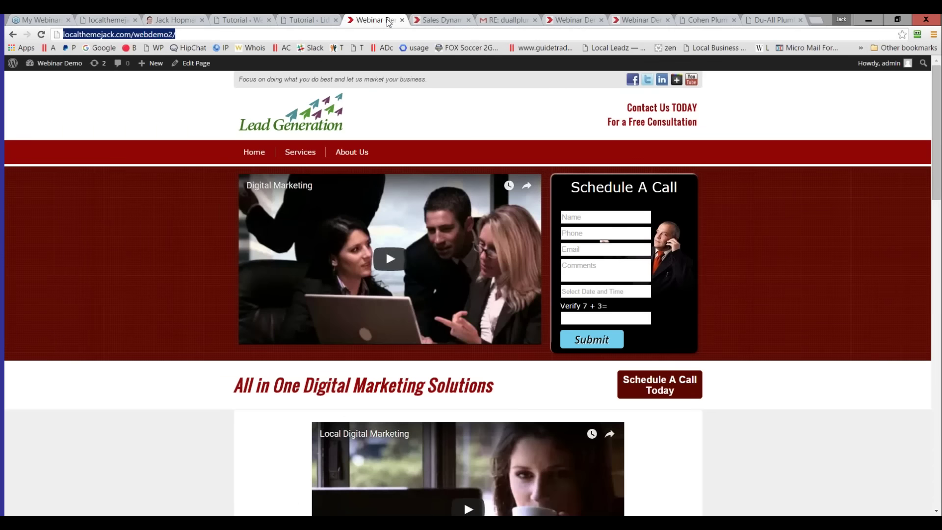
{"action": "left_click", "coordinate": [301, 21]}
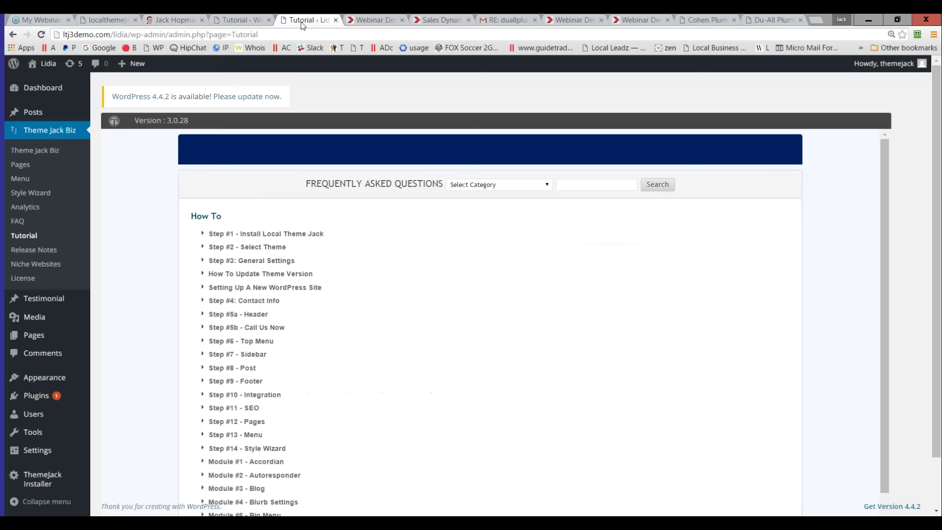
- Show the webinar demo's Theme Jack Slider settings with the Video + Form layout and YouTube URL
{"action": "left_click", "coordinate": [241, 20]}
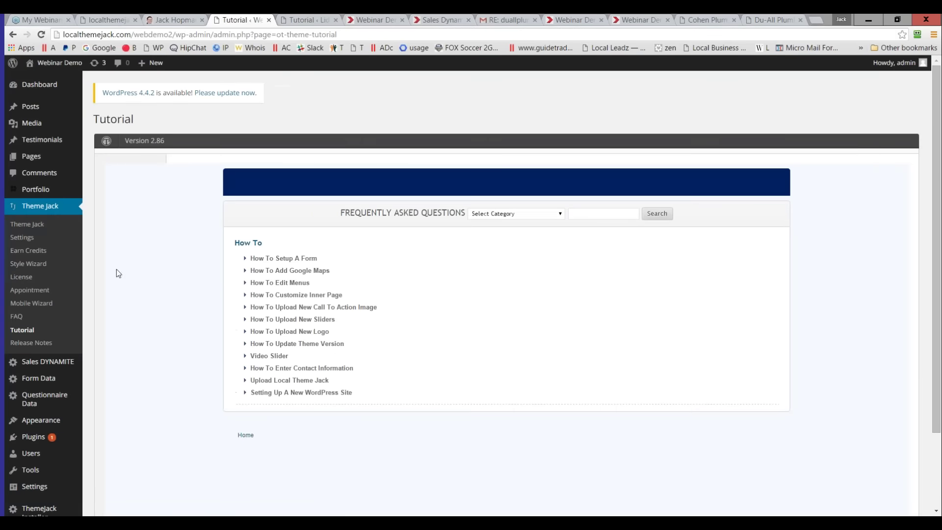
{"action": "left_click", "coordinate": [36, 224]}
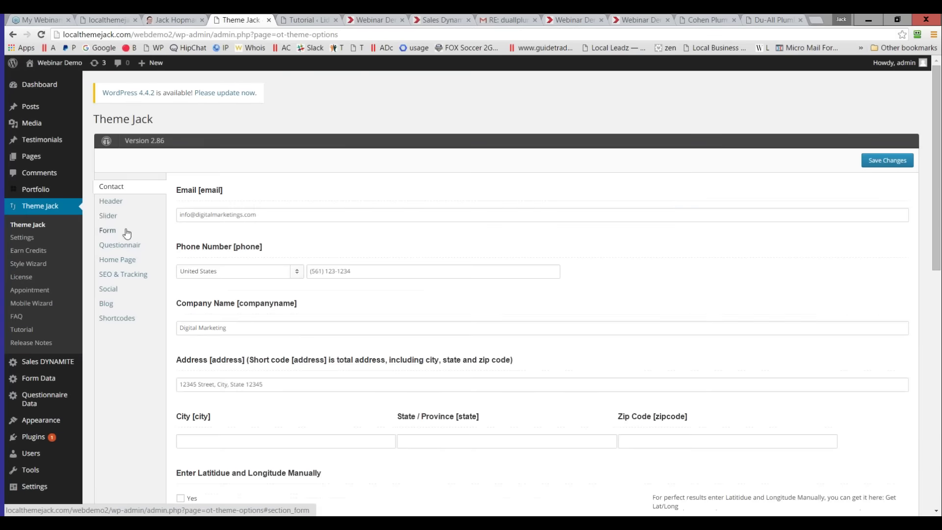
{"action": "left_click", "coordinate": [100, 214]}
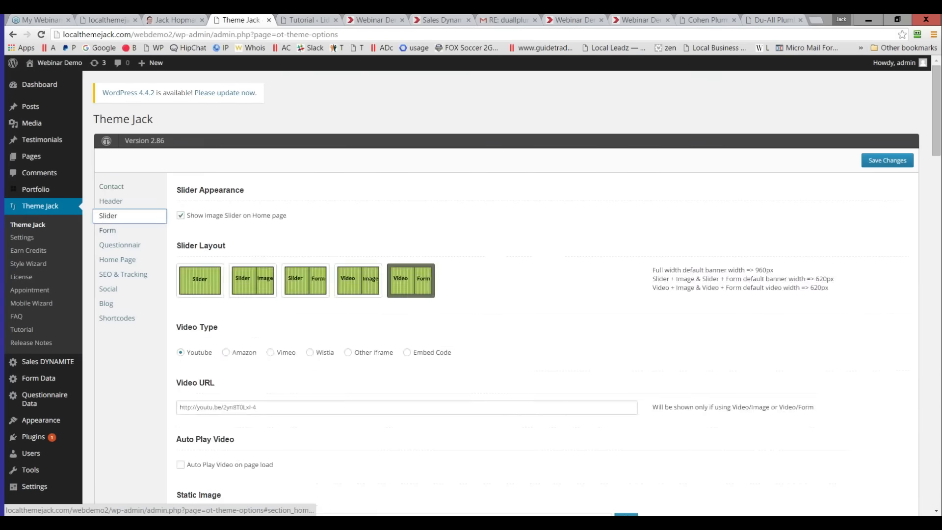
{"action": "scroll", "coordinate": [109, 225], "scroll_direction": "down", "scroll_amount": 2}
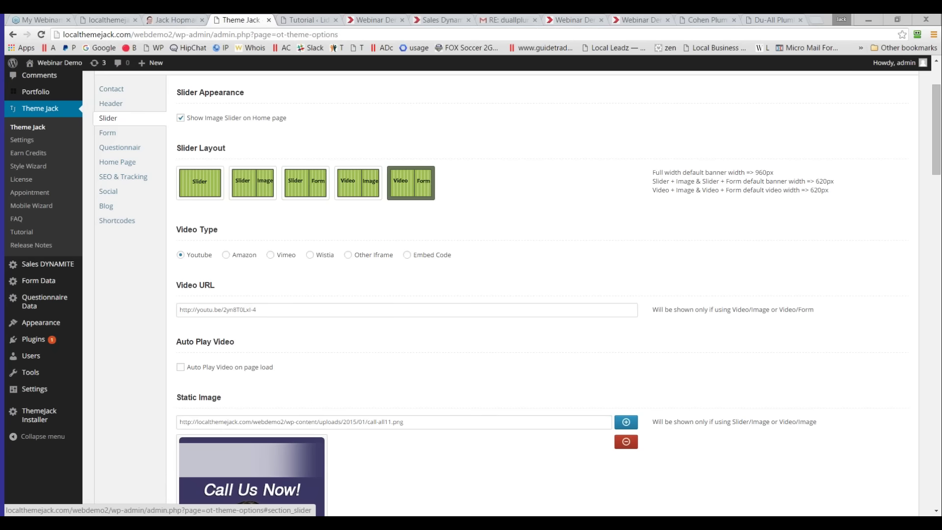
- Review the Theme Jack slider section, then return to Lead Finder Jack's filtered campaign list
{"action": "left_click", "coordinate": [107, 118]}
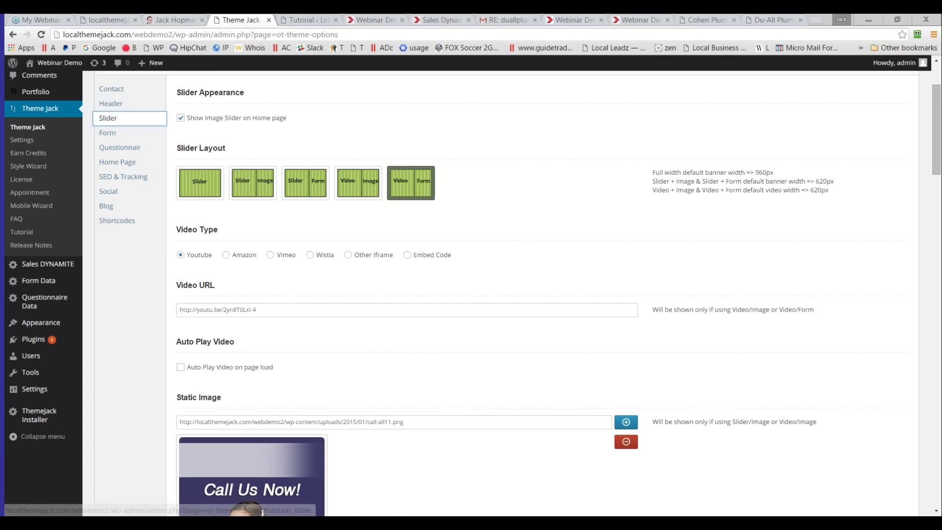
{"action": "key", "text": "alt+Tab"}
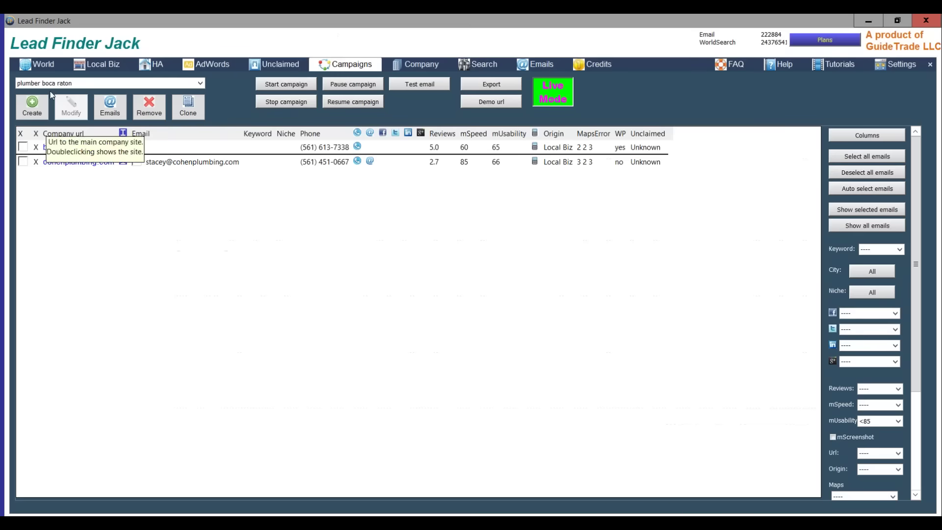
- Switch Lead Finder Jack to the World Search Engine page
{"action": "left_click", "coordinate": [43, 64]}
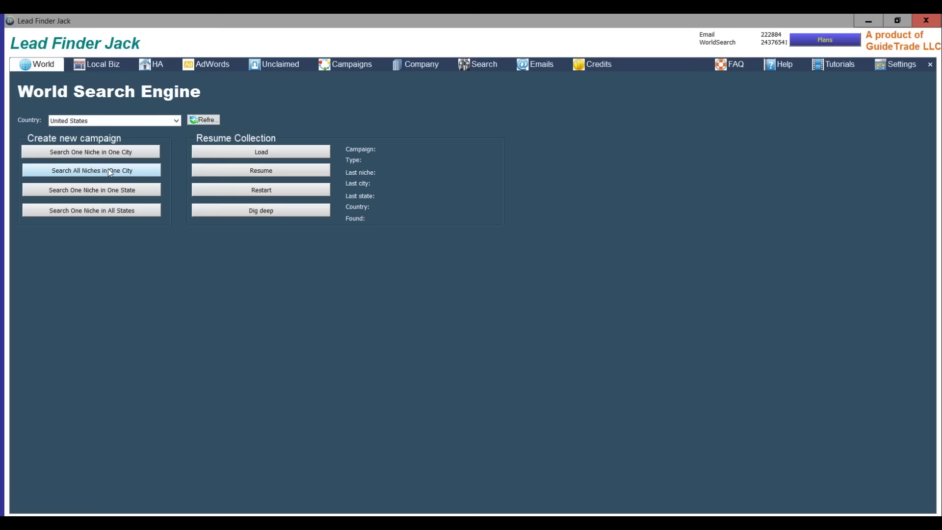
- Open the email templates list and preview the Video Prospector Jack template without changes
{"action": "left_click", "coordinate": [538, 65]}
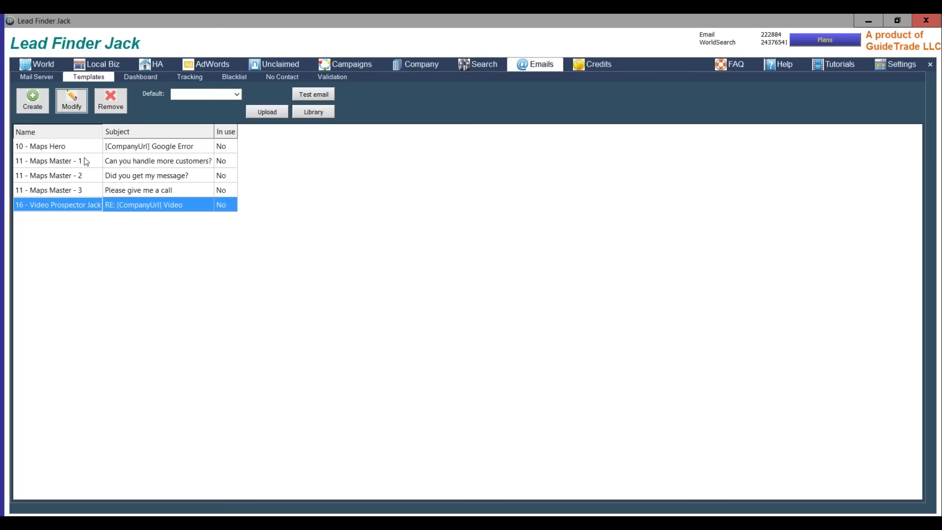
{"action": "left_click", "coordinate": [72, 101]}
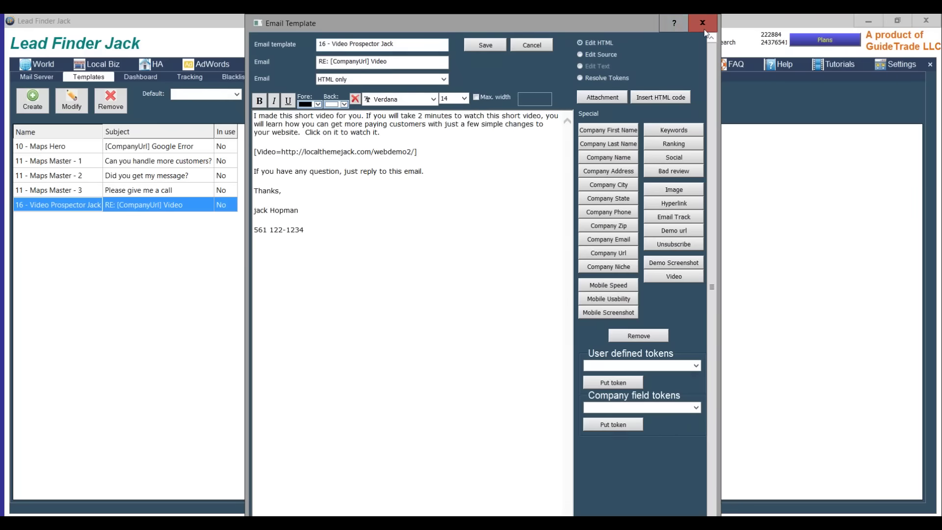
{"action": "left_click", "coordinate": [702, 23]}
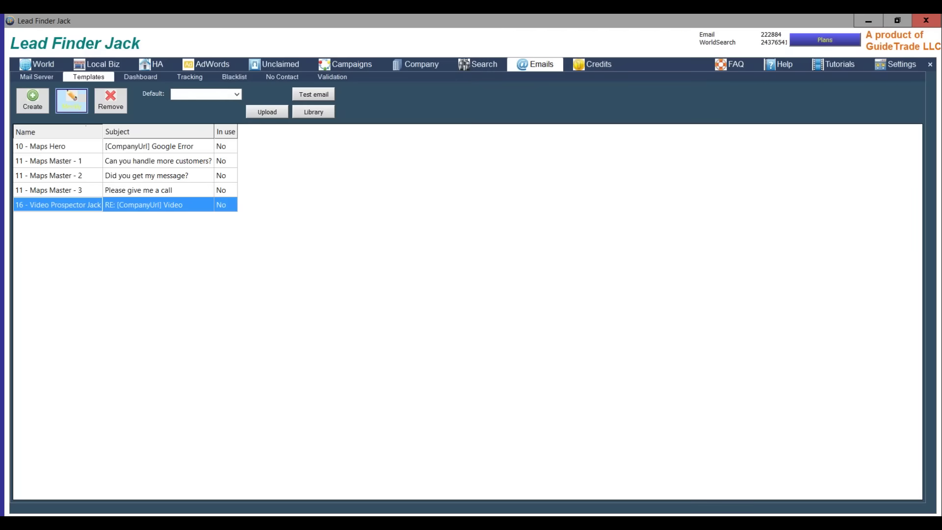
{"action": "left_click", "coordinate": [72, 101]}
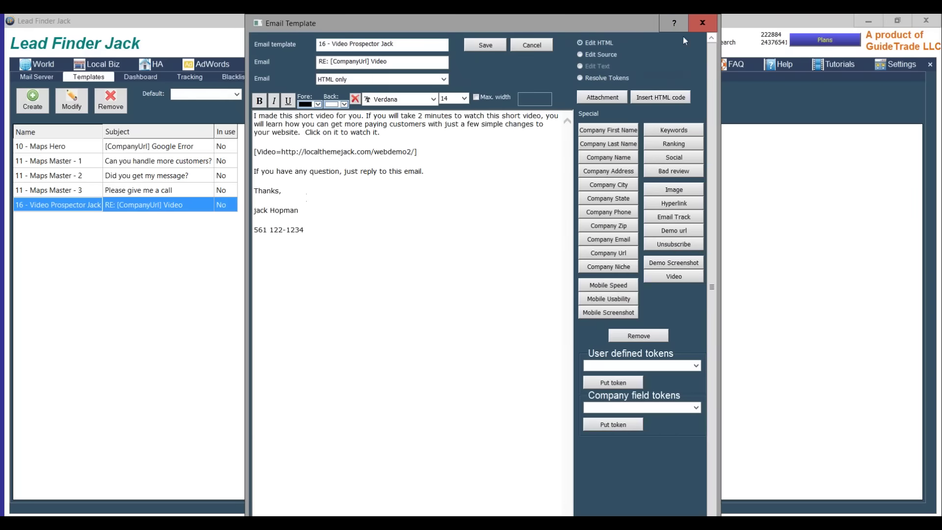
{"action": "left_click", "coordinate": [689, 28]}
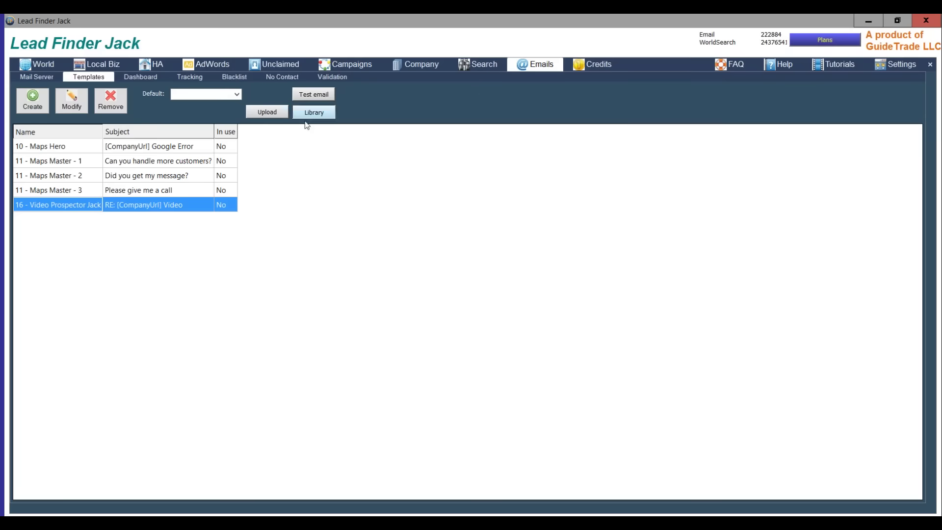
- Download the 5 - Online Reputation template from the library and select it in the list
{"action": "left_click", "coordinate": [308, 113]}
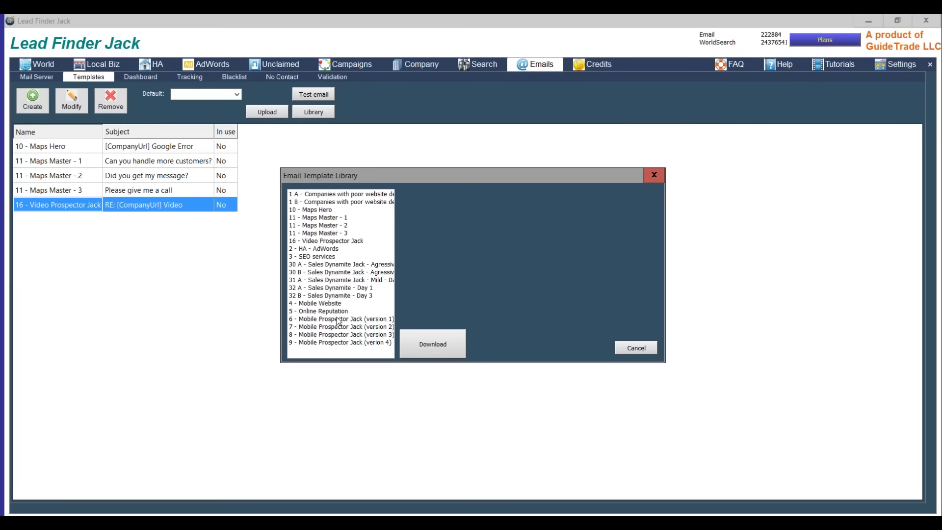
{"action": "left_click", "coordinate": [322, 312]}
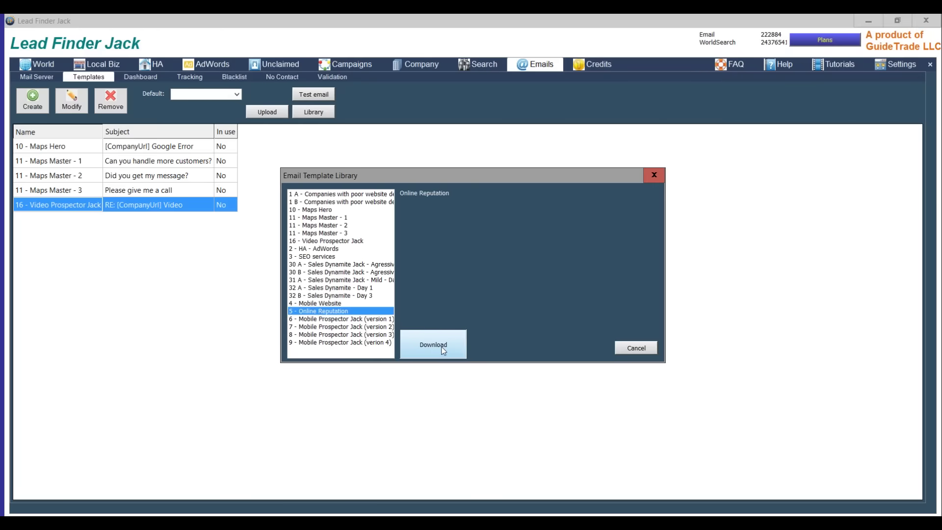
{"action": "left_click", "coordinate": [442, 348]}
{"action": "left_click", "coordinate": [56, 222]}
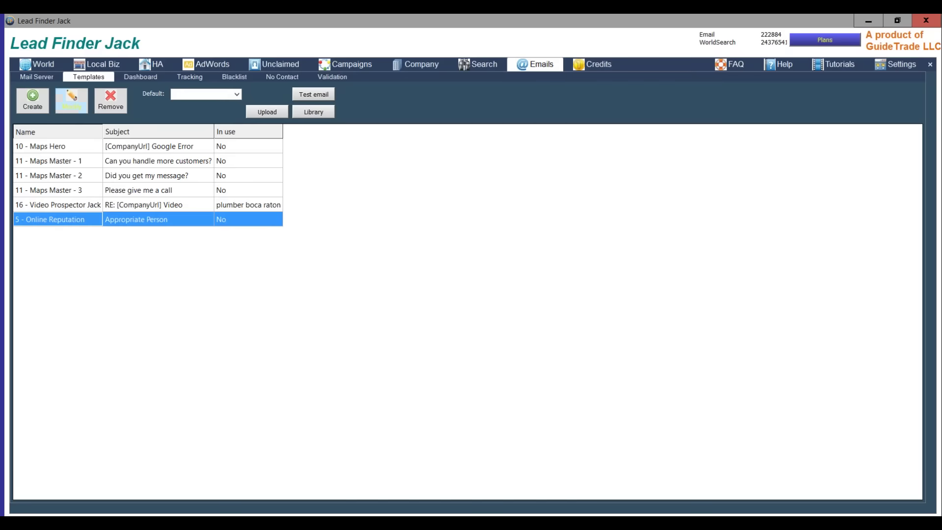
{"action": "left_click", "coordinate": [71, 101]}
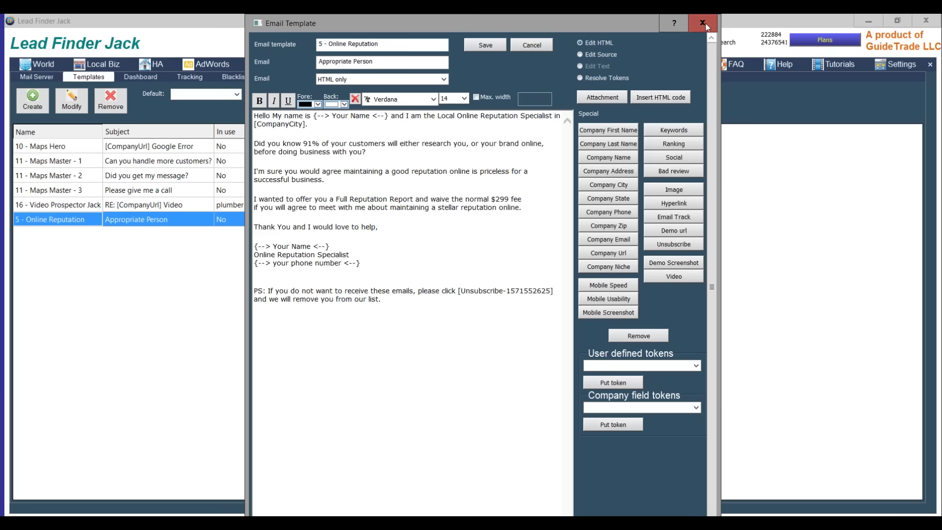
{"action": "left_click", "coordinate": [702, 23]}
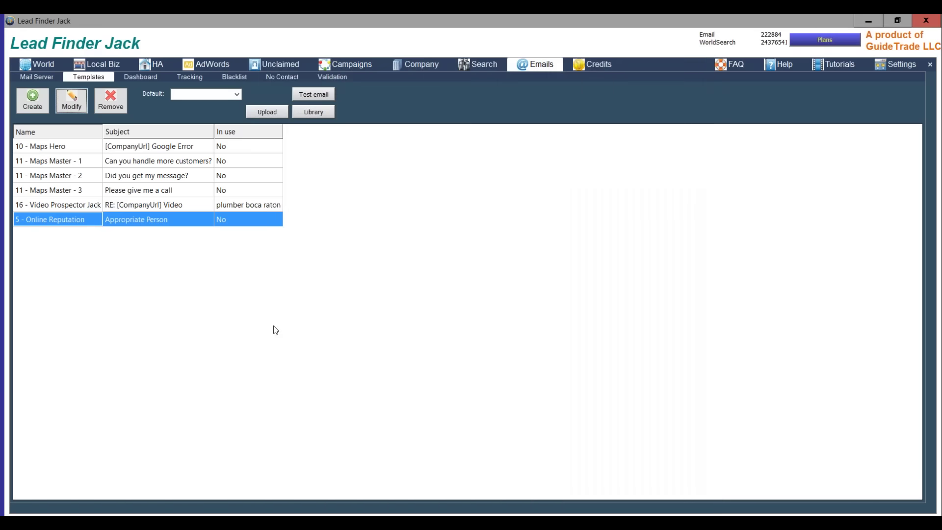